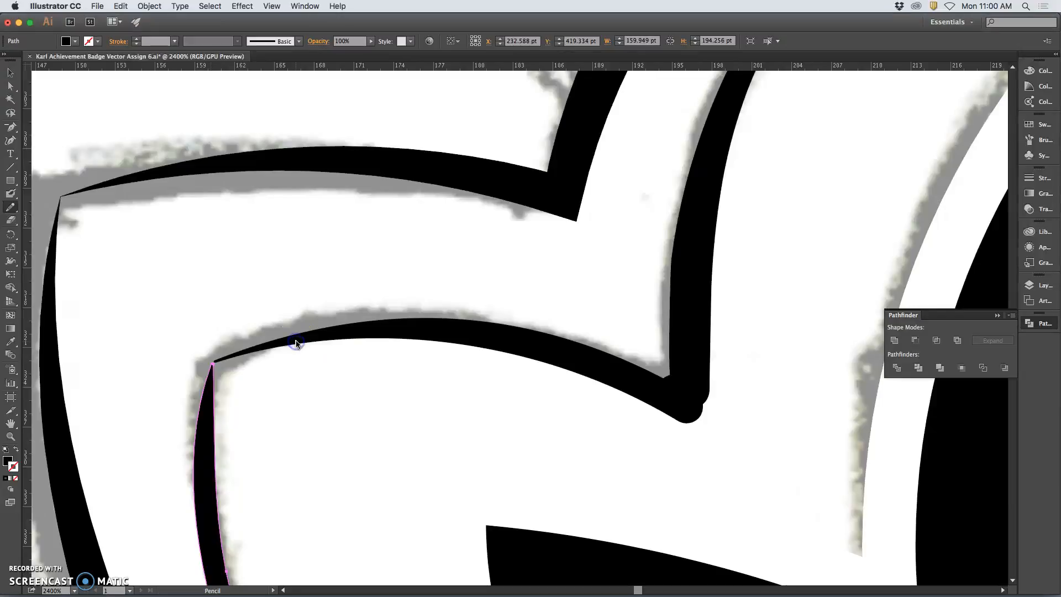
- Join the two tapered outlines at their upper-left meeting point with a Blob Brush dot and select the merged shape
super+click(299, 342)
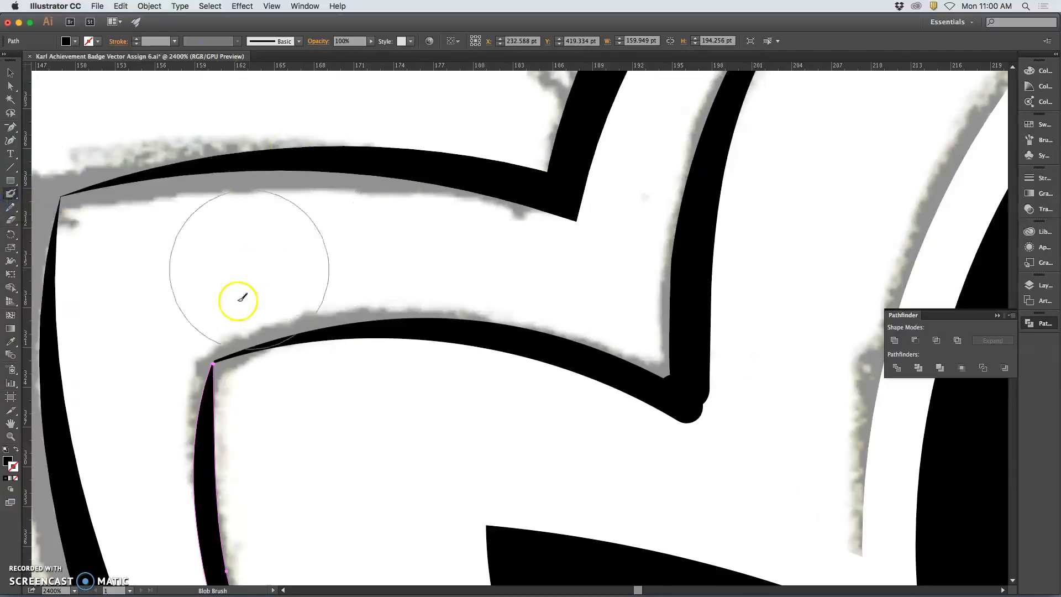
click(214, 363)
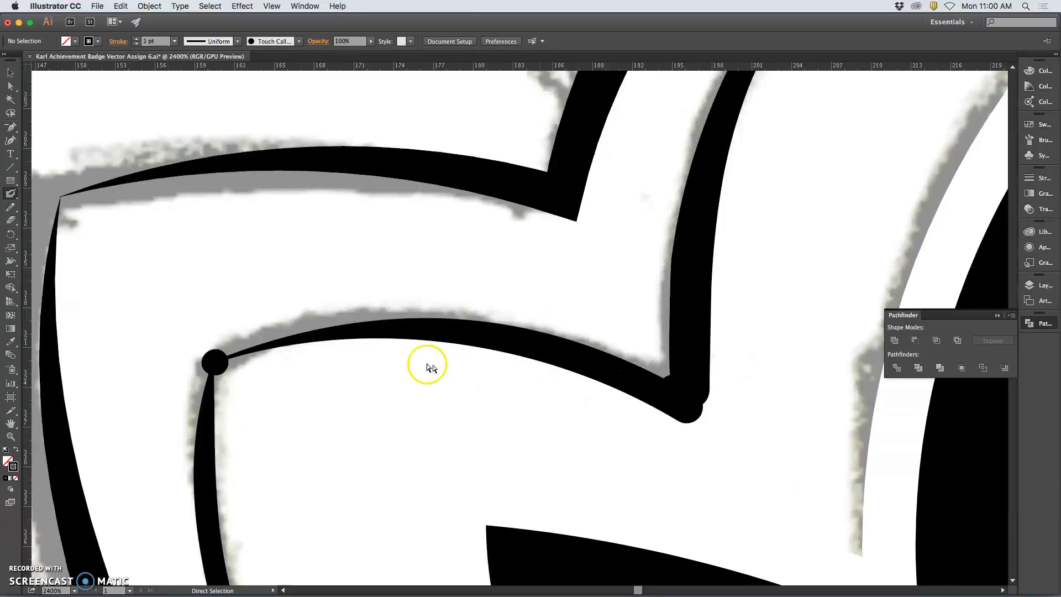
super+click(364, 341)
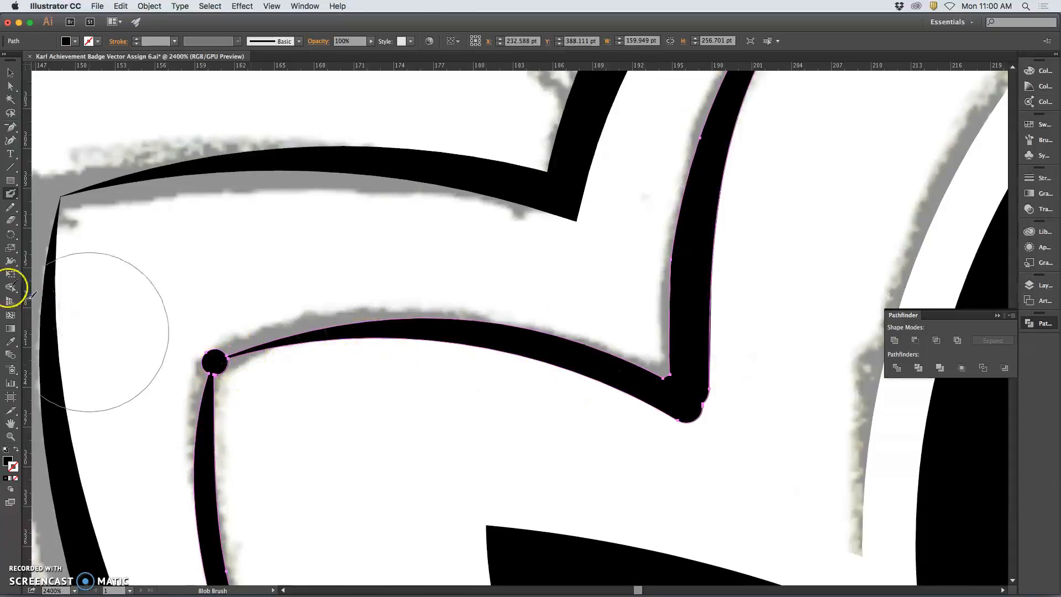
- Redraw the round dot at the merged outline's upper-left corner into a sharp point with the Pencil tool
click(8, 210)
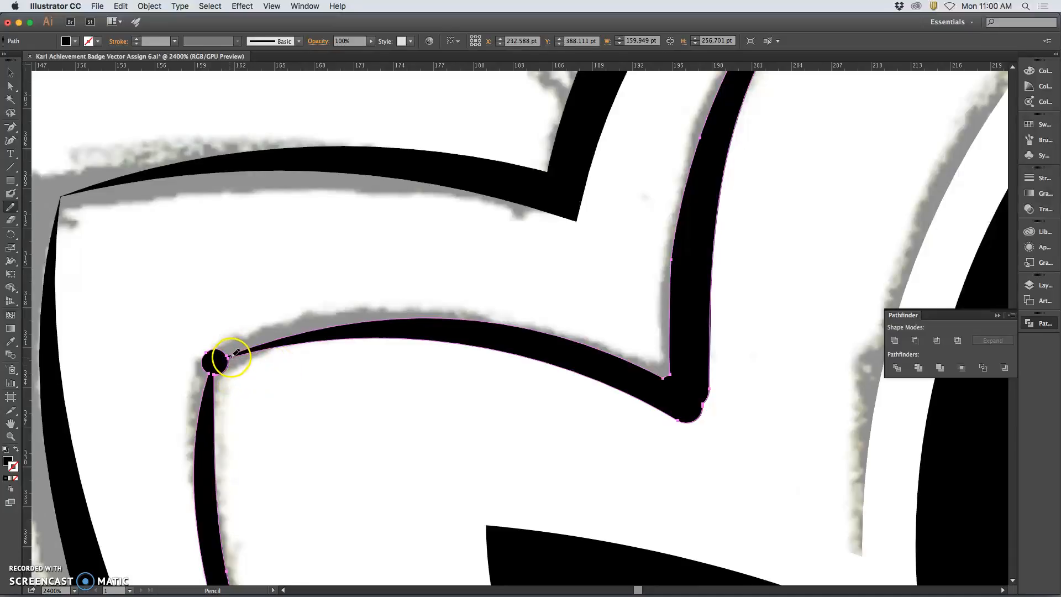
drag(214, 390, 215, 394)
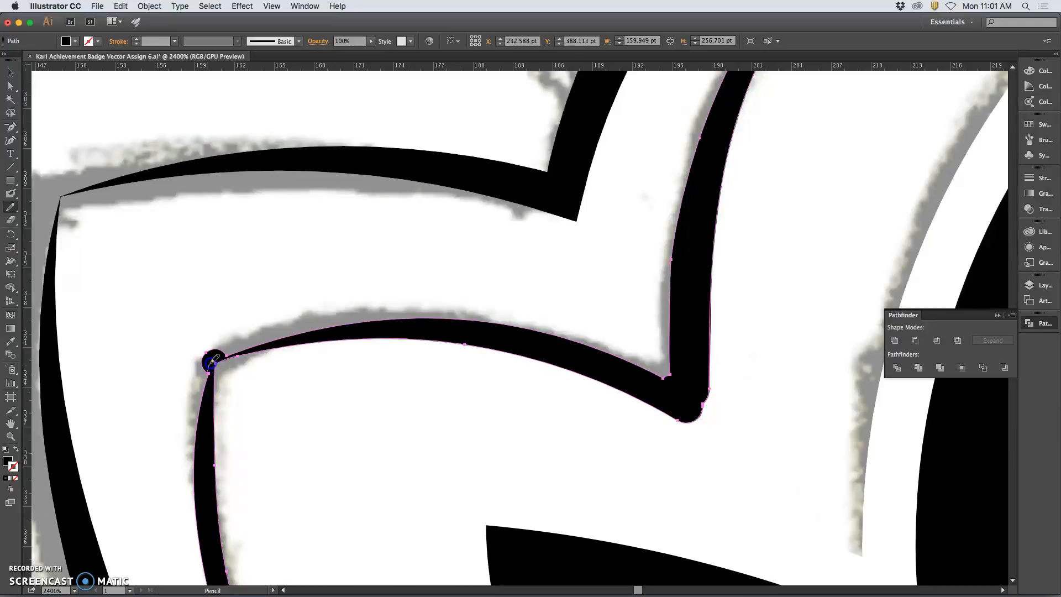
drag(231, 354, 243, 374)
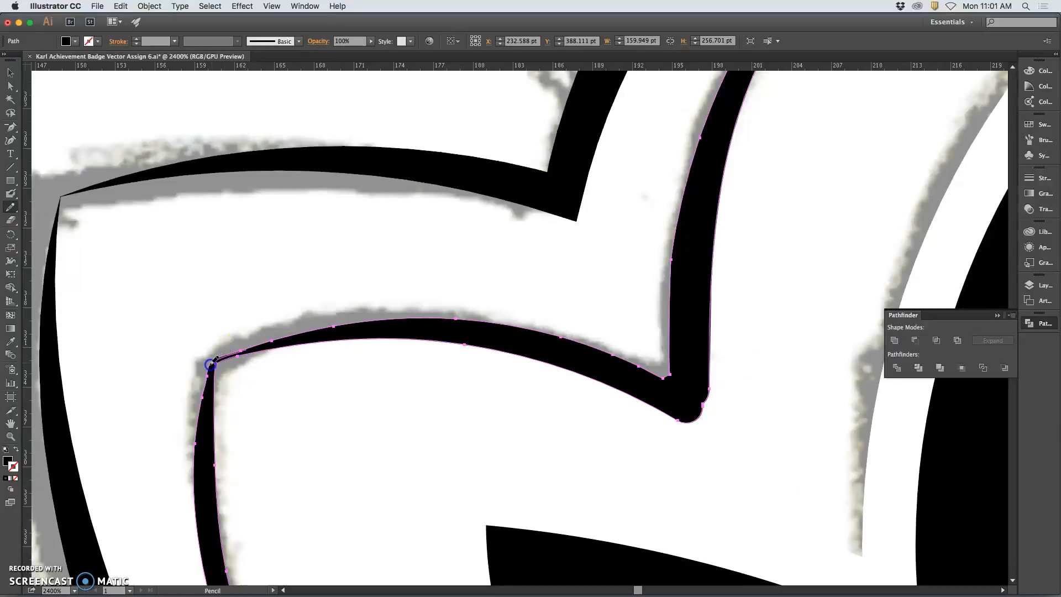
drag(209, 423, 210, 427)
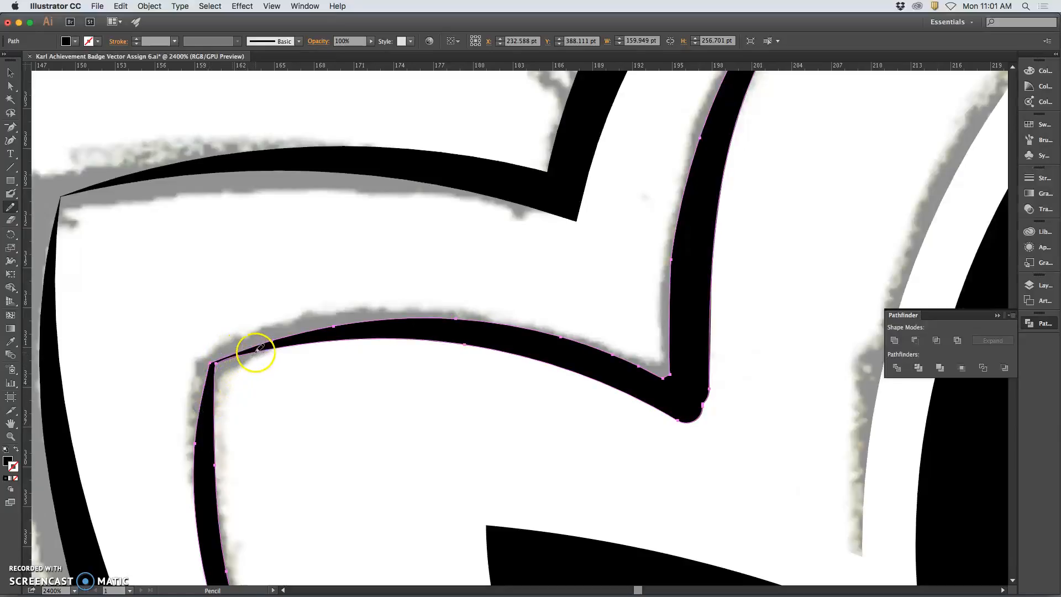
drag(224, 435, 265, 371)
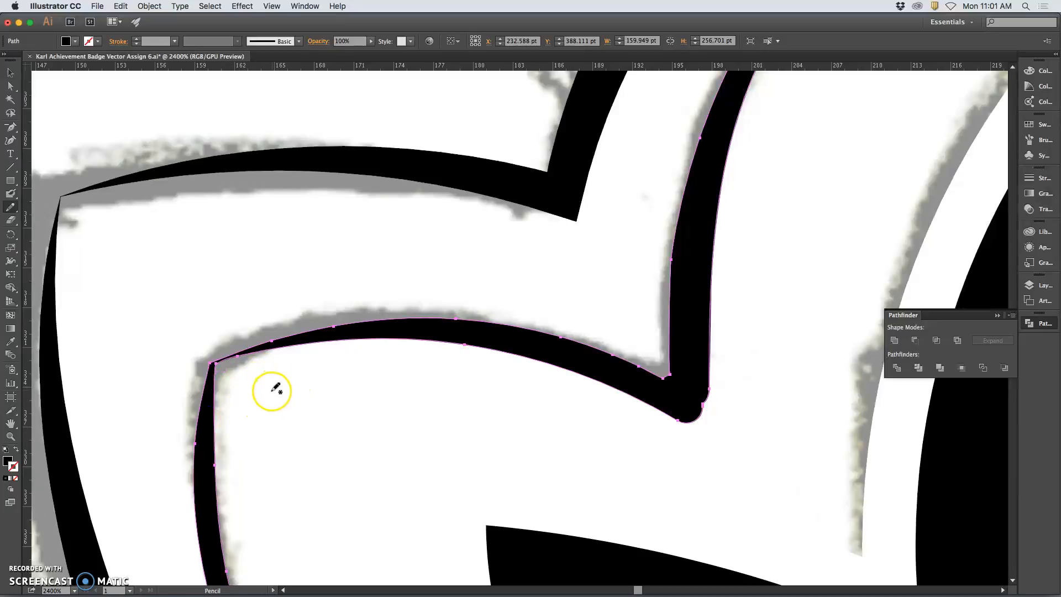
- Refine the inner edge beside the upper-left corner with another Pencil stroke
key(super+equal)
key(super+equal)
key(super+equal)
drag(278, 377, 729, 276)
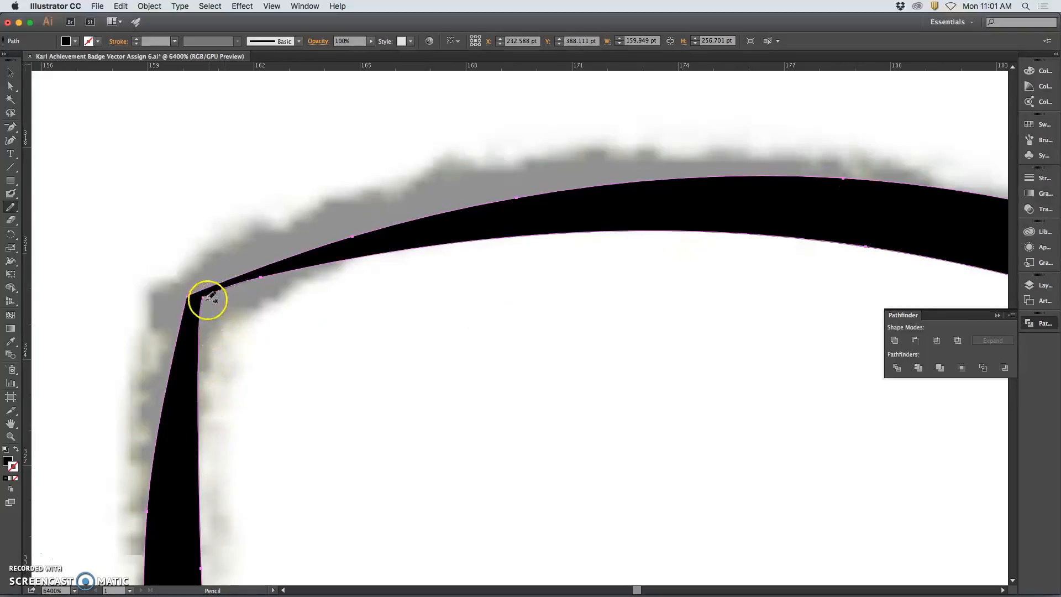
mouse_move(250, 282)
mouse_down()
mouse_move(300, 269)
mouse_move(296, 289)
mouse_move(244, 287)
mouse_up()
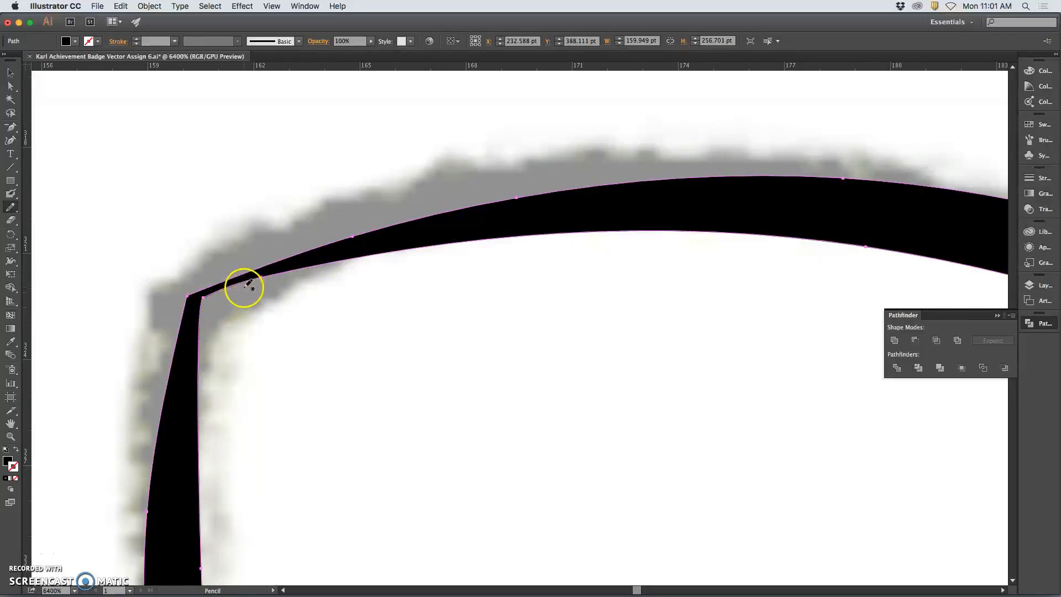
- Move the stray anchor point on the inner edge onto the inside of the upper-left corner
click(10, 87)
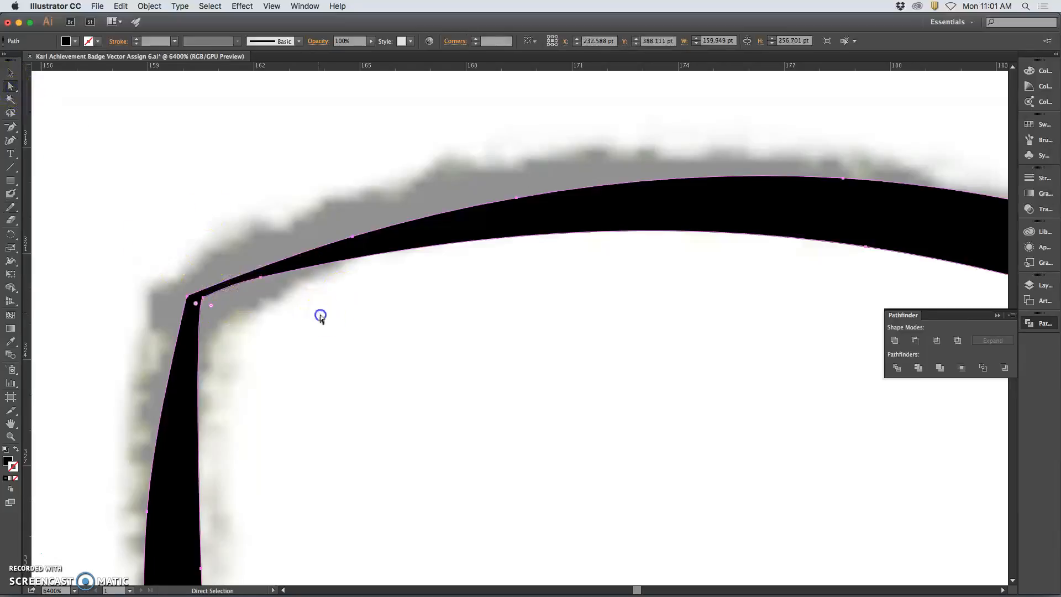
click(262, 281)
drag(261, 278, 199, 299)
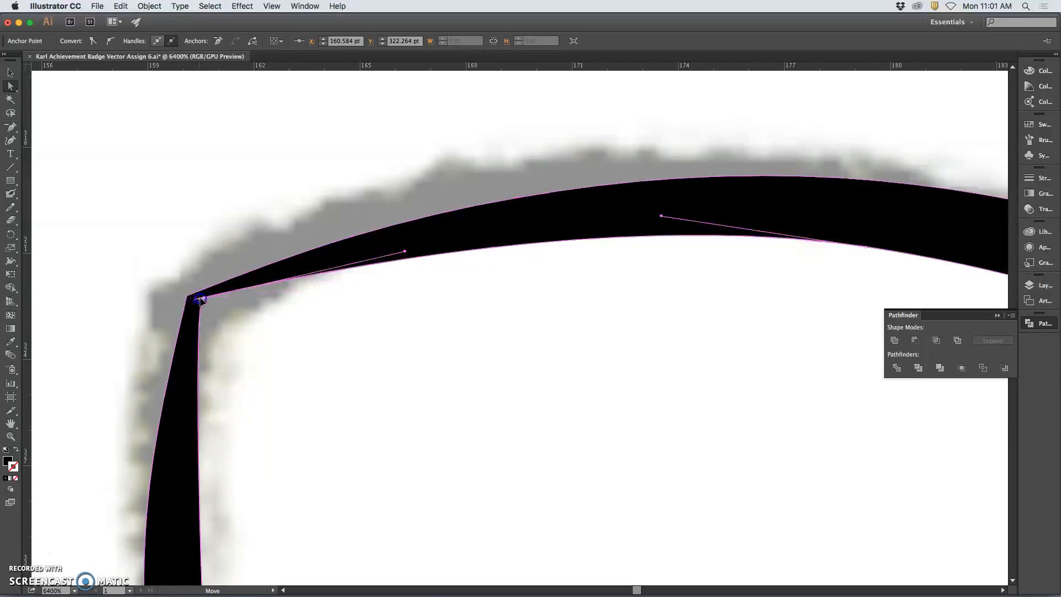
- Redraw the inner notch and the rounded outer tip of the lower-right corner as sharp points with the Pencil tool
drag(450, 275, 223, 232)
drag(608, 318, 436, 273)
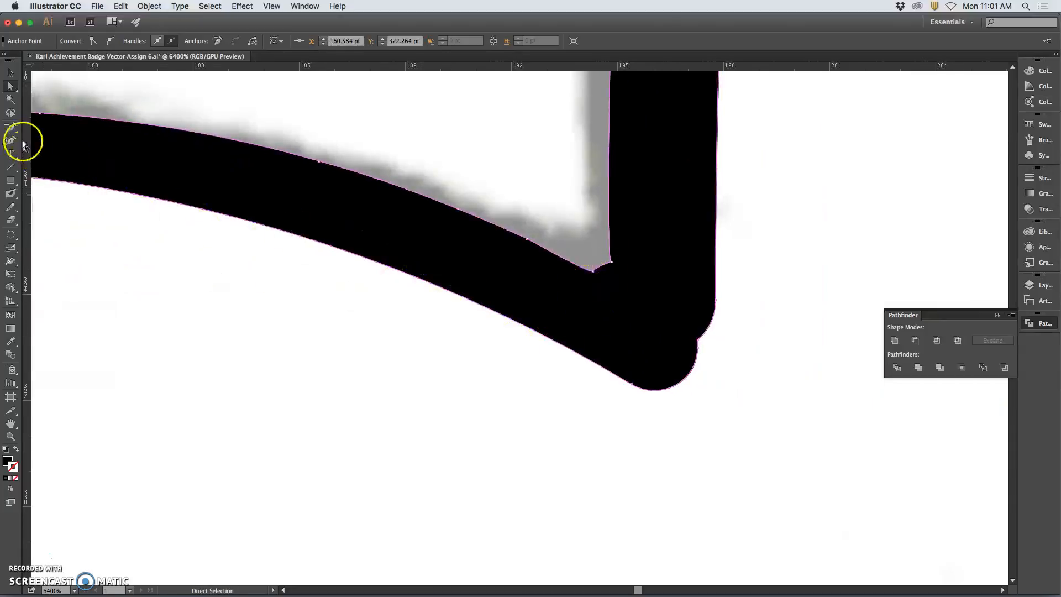
click(10, 212)
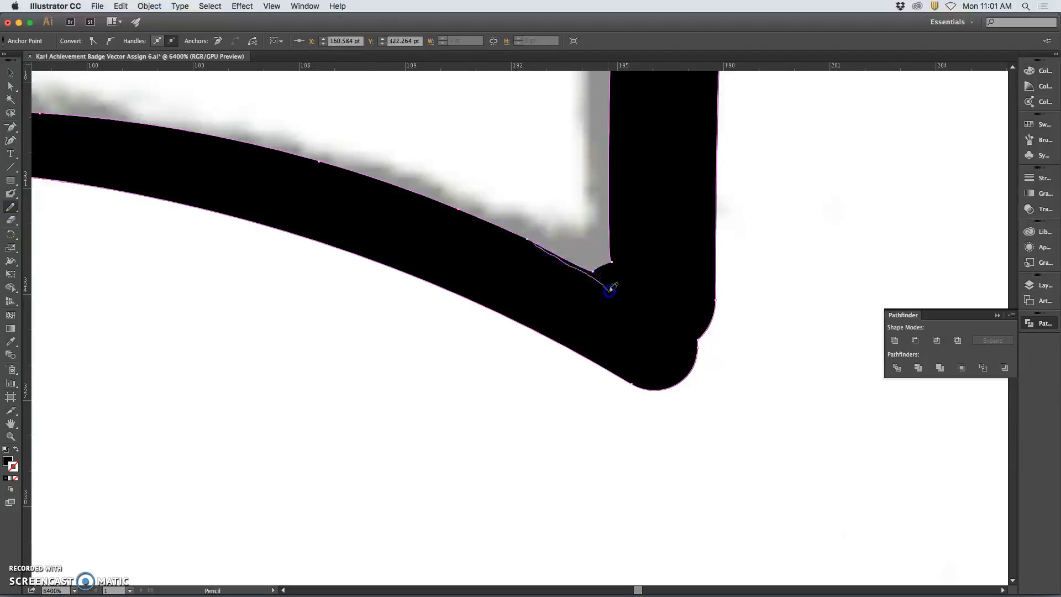
drag(612, 258, 612, 261)
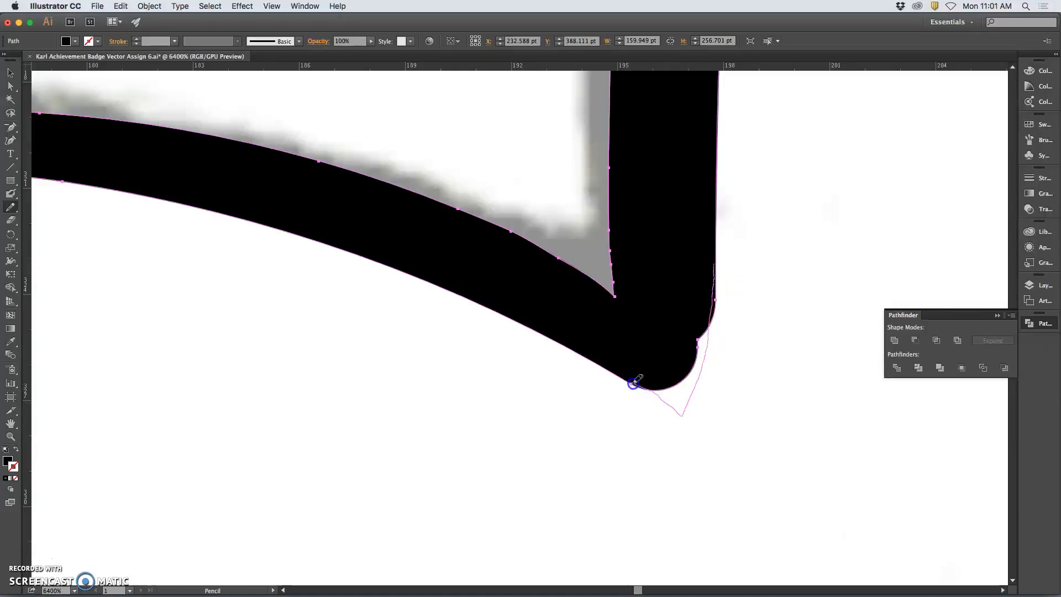
drag(633, 383, 634, 381)
drag(623, 302, 414, 317)
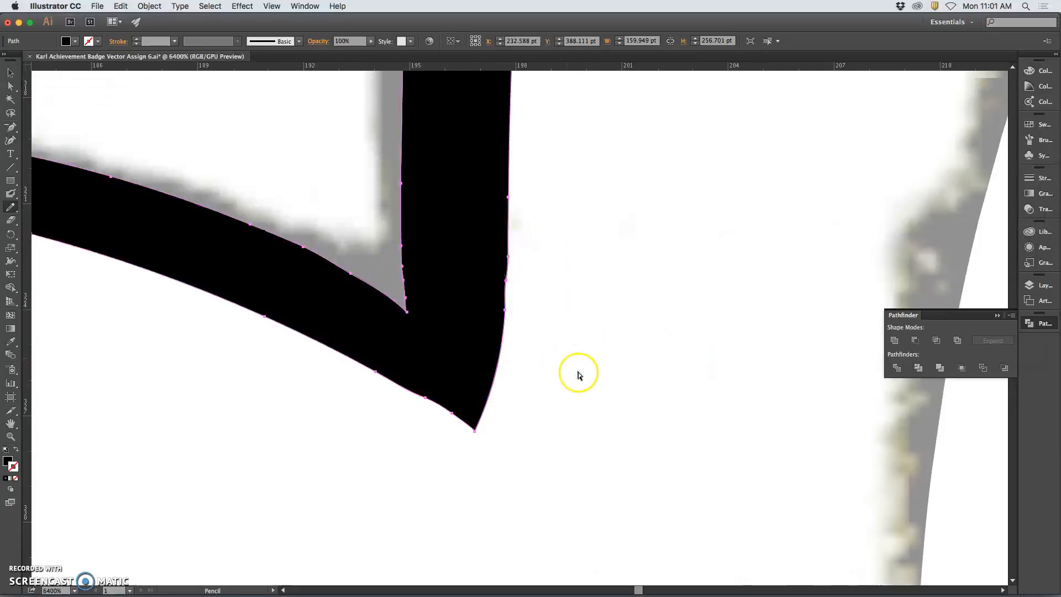
super+click(566, 346)
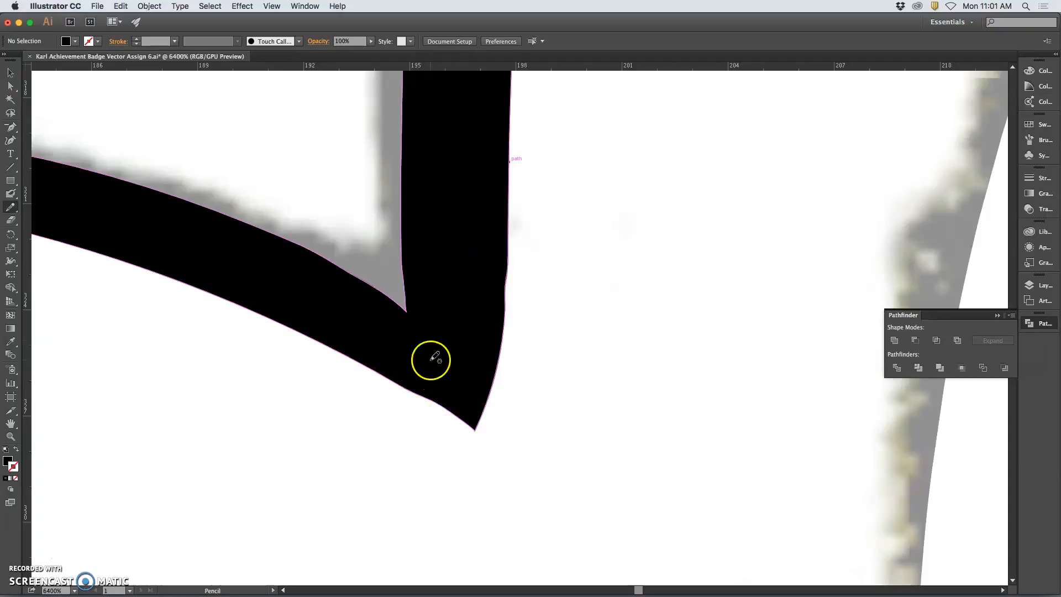
- Reselect the outline and redraw its bumpy outer right edge as a smooth curve down to the lower-right tip
scroll(504, 313, down, 6)
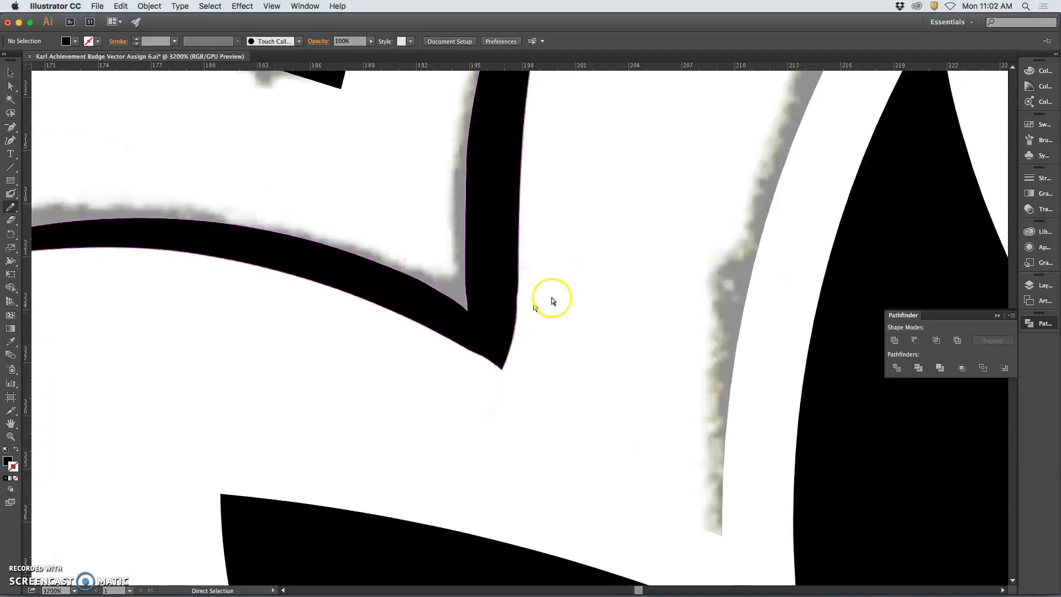
scroll(531, 327, up, 4)
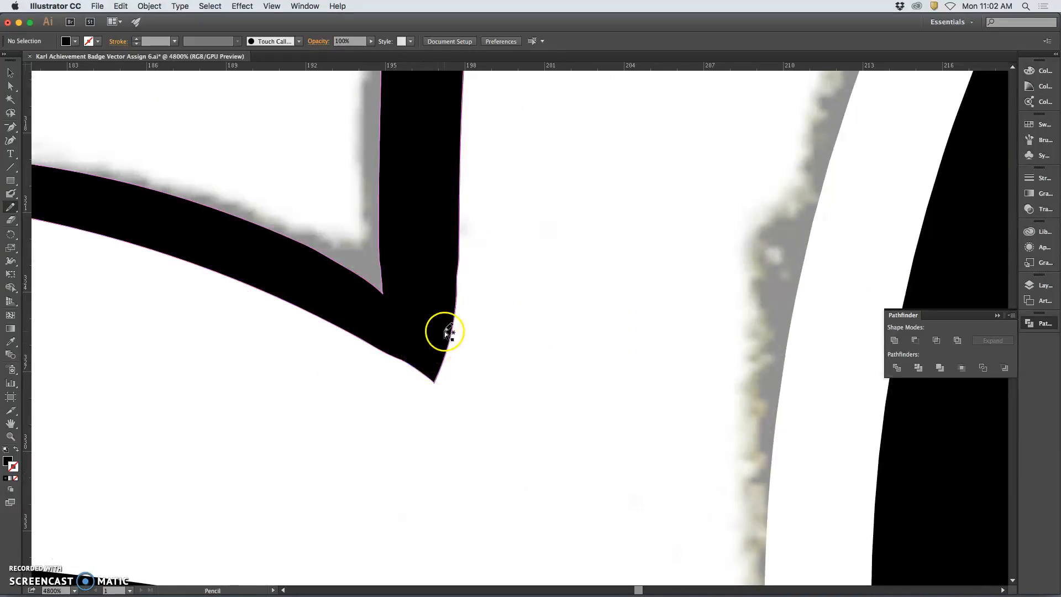
click(404, 283)
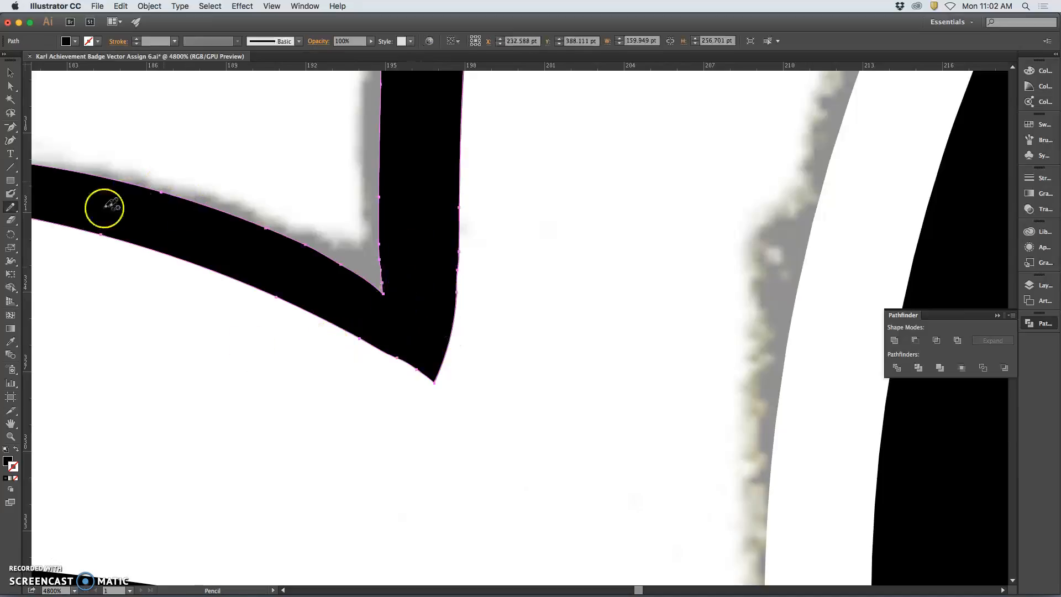
click(11, 208)
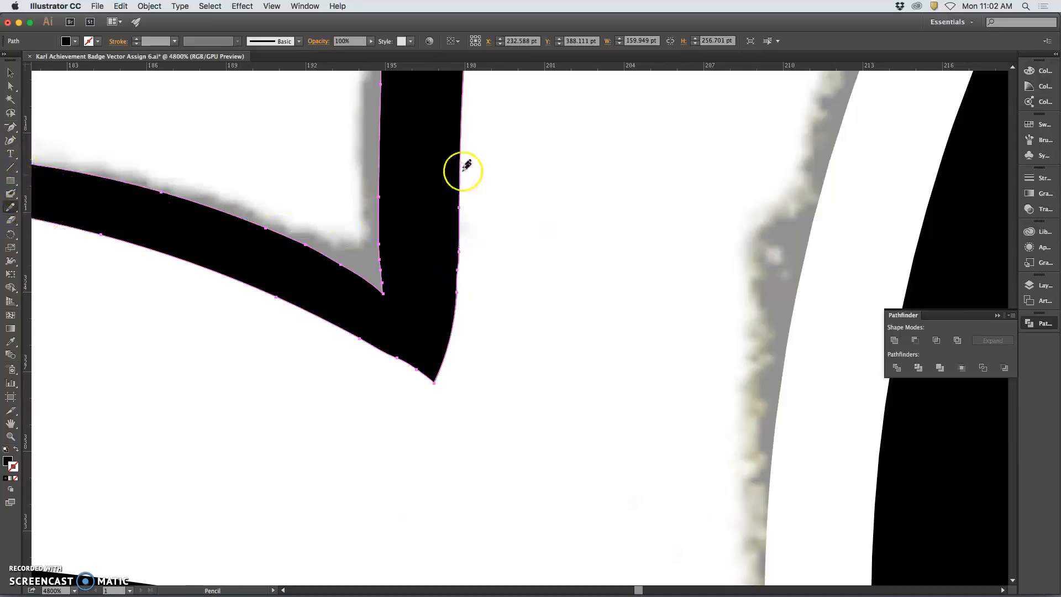
key(a)
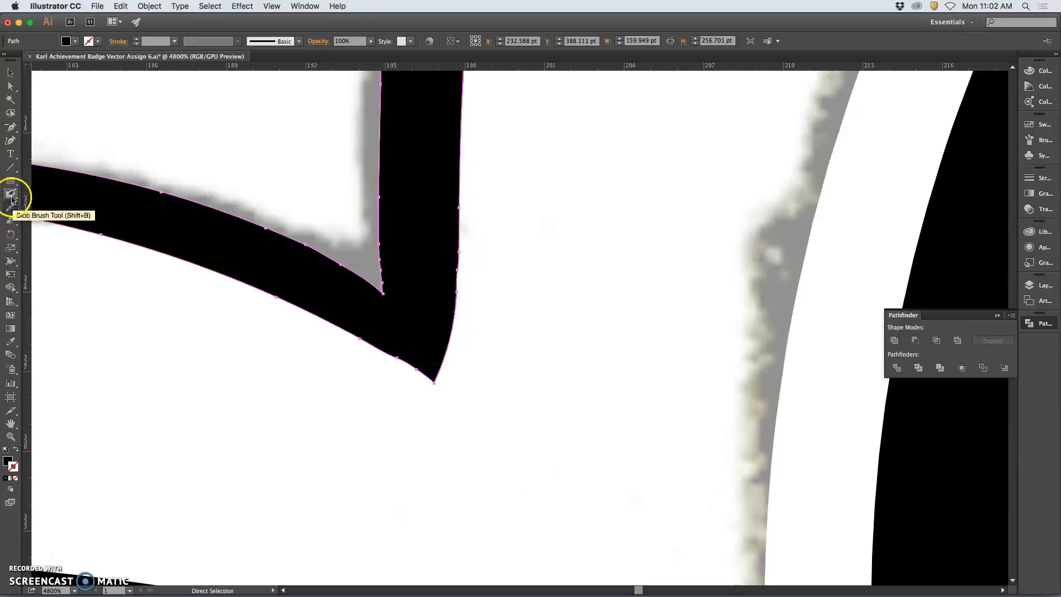
click(10, 206)
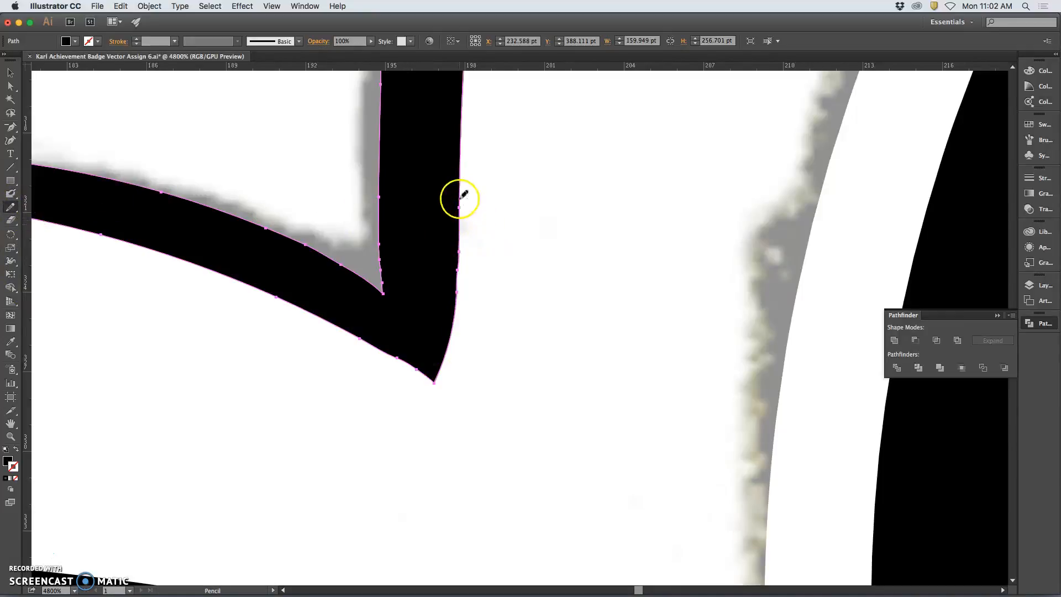
drag(453, 320, 452, 329)
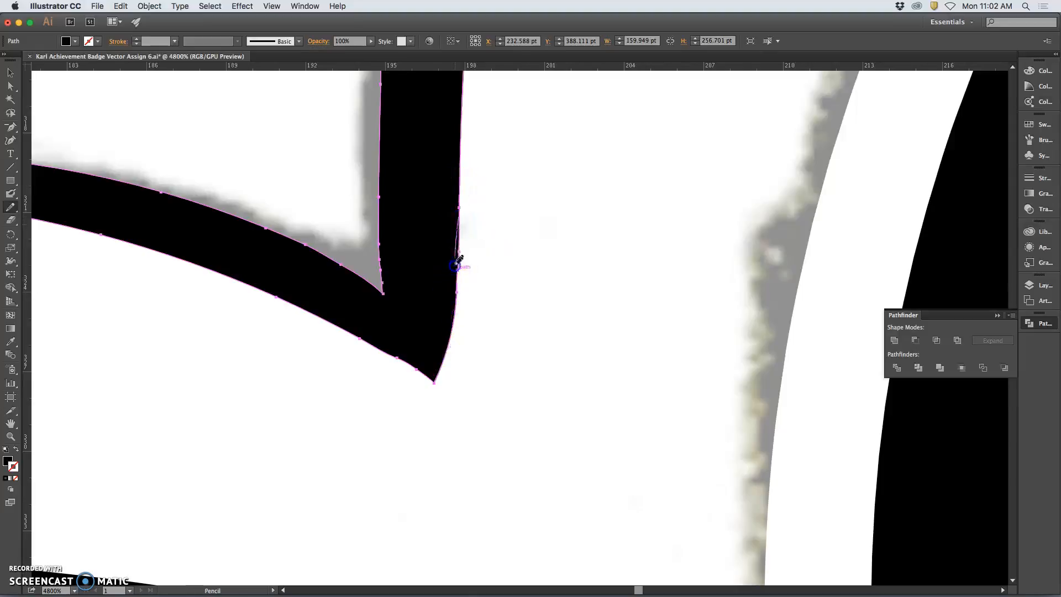
drag(442, 358, 438, 379)
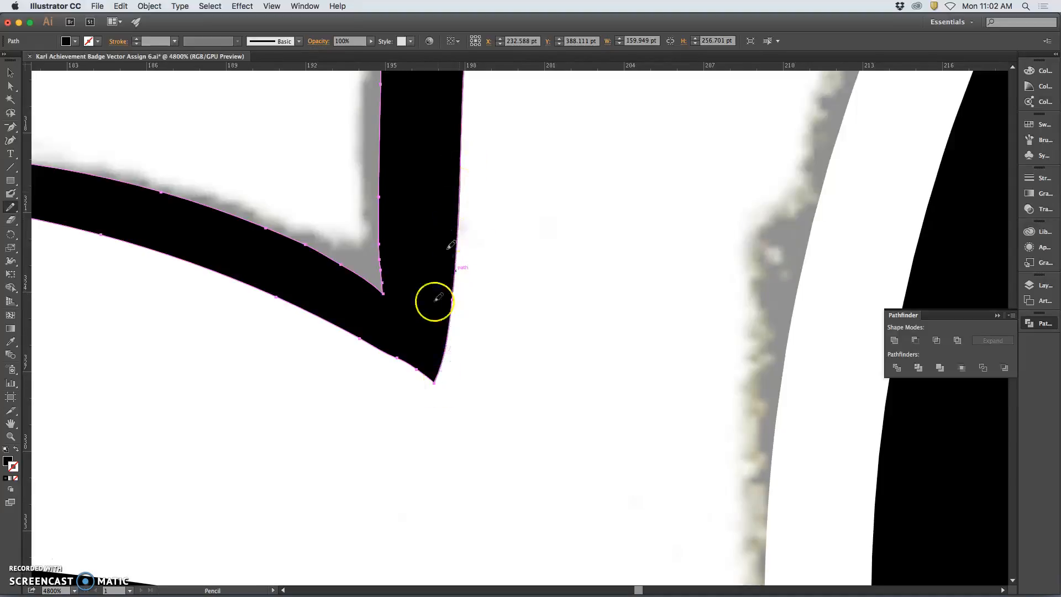
- Redraw both inner edges of the lower-right corner with the Pencil tool so they meet in a clean, sharp notch
drag(386, 89, 382, 92)
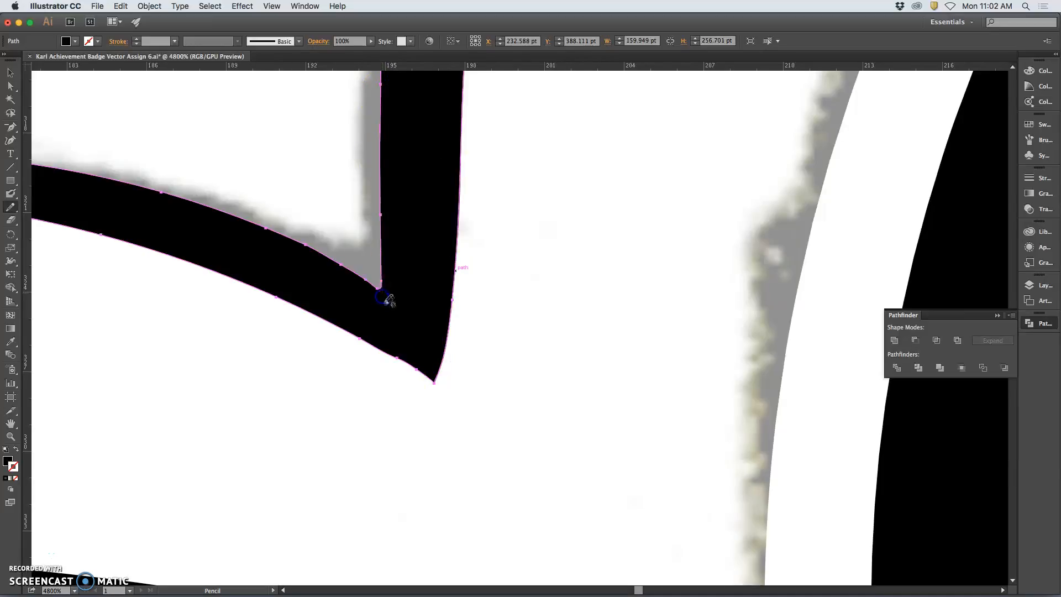
drag(393, 298, 383, 293)
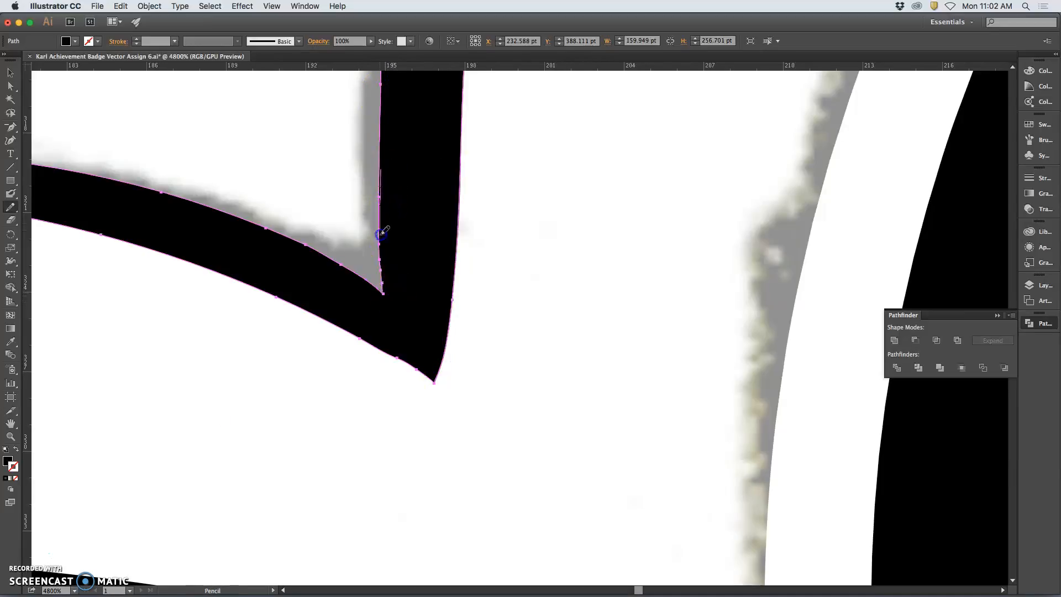
drag(380, 291, 387, 295)
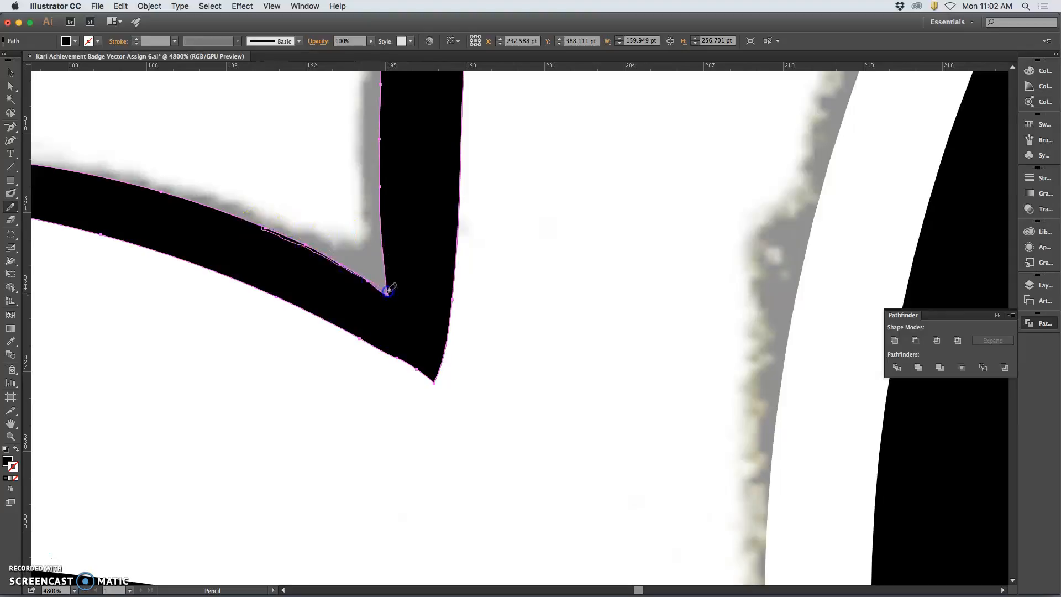
drag(385, 278, 387, 285)
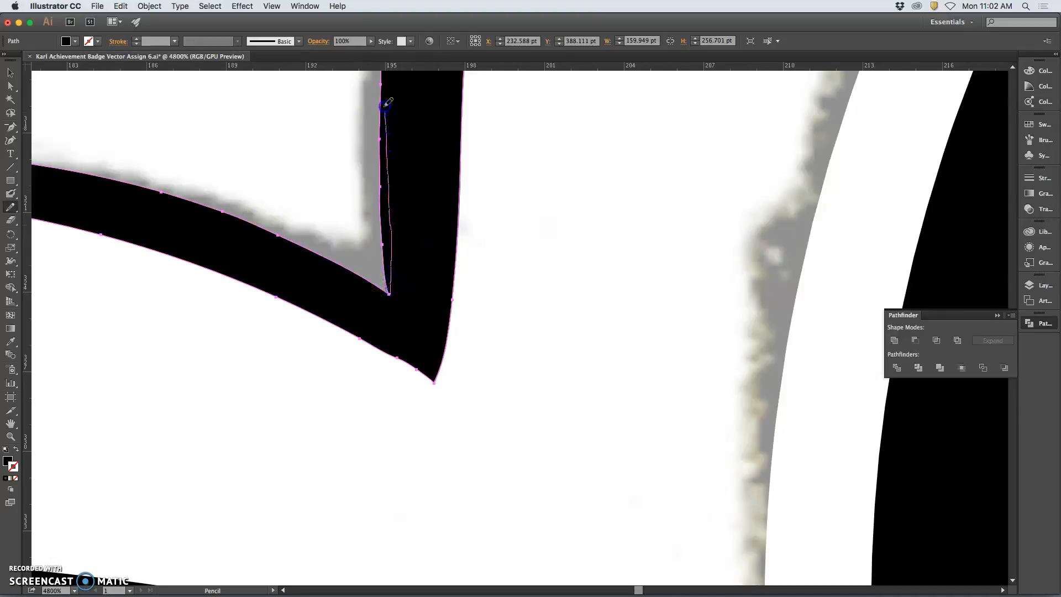
drag(383, 82, 383, 87)
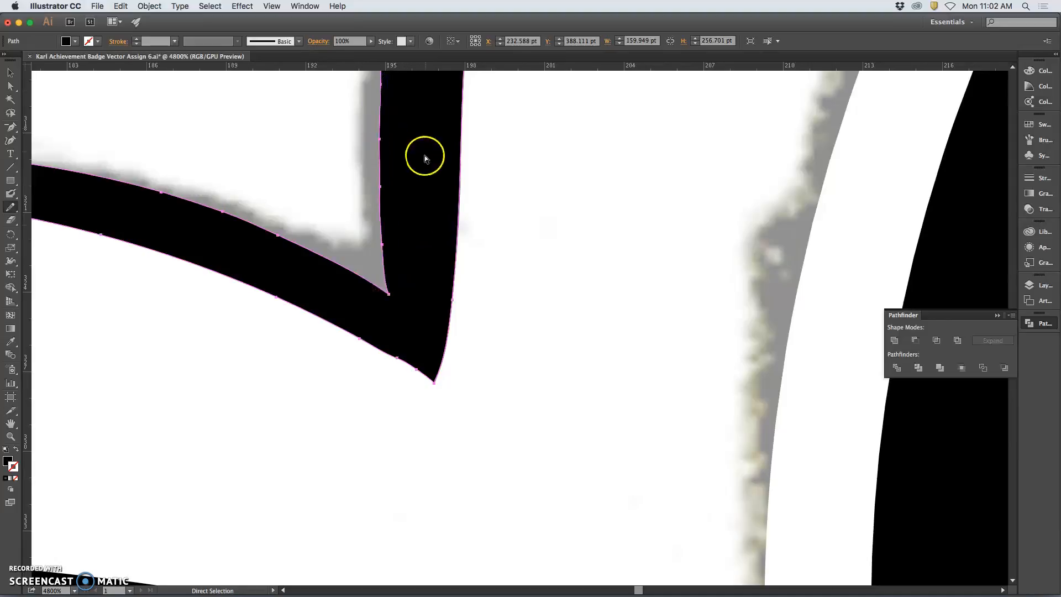
- Even out the inner vertical edge and the lower outer edge near the corner with the Smooth tool
mouse_move(436, 172)
mouse_down()
mouse_move(380, 345)
mouse_move(359, 372)
mouse_up()
mouse_move(339, 506)
mouse_down()
mouse_move(307, 376)
mouse_move(308, 474)
mouse_up()
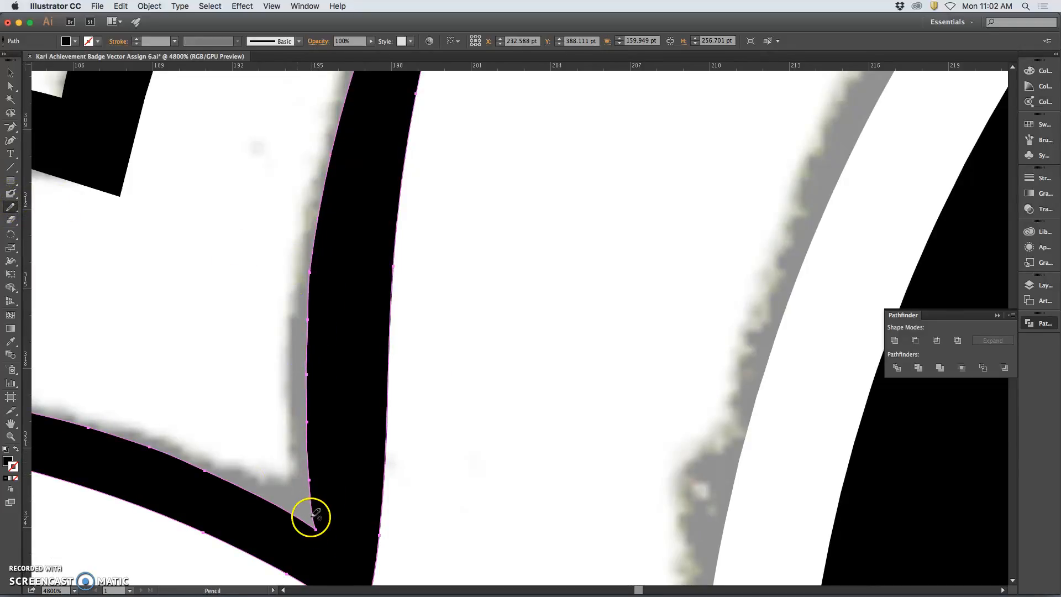
drag(10, 210, 51, 232)
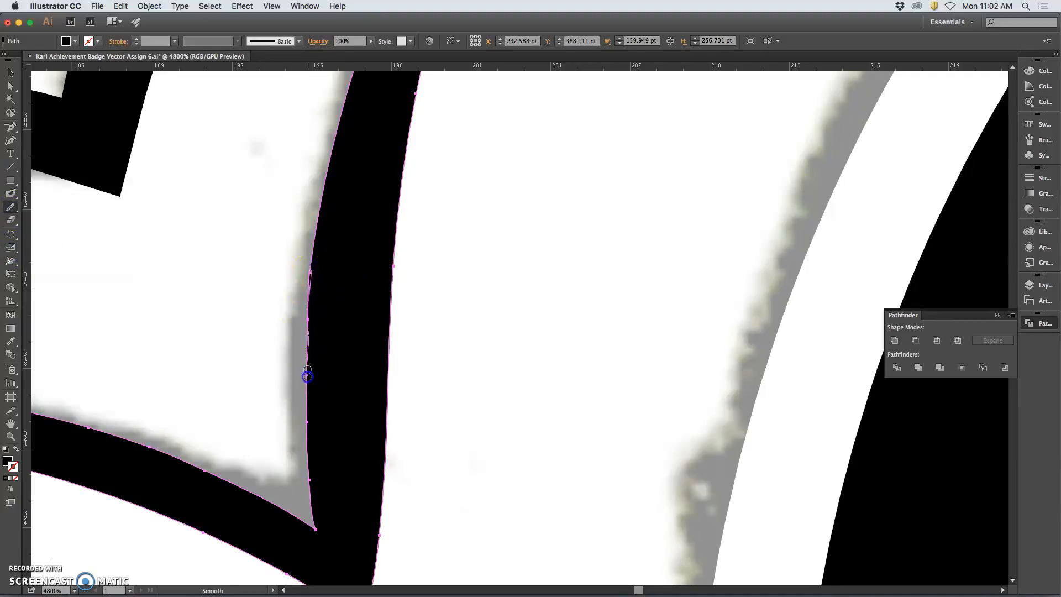
mouse_move(309, 461)
mouse_down()
mouse_move(308, 505)
mouse_move(325, 346)
mouse_move(313, 298)
mouse_move(303, 468)
mouse_up()
key(space)
mouse_move(459, 275)
mouse_down()
mouse_move(420, 183)
mouse_move(394, 234)
mouse_up()
mouse_move(256, 481)
mouse_down()
mouse_move(233, 512)
mouse_move(293, 555)
mouse_move(218, 501)
mouse_move(280, 562)
mouse_up()
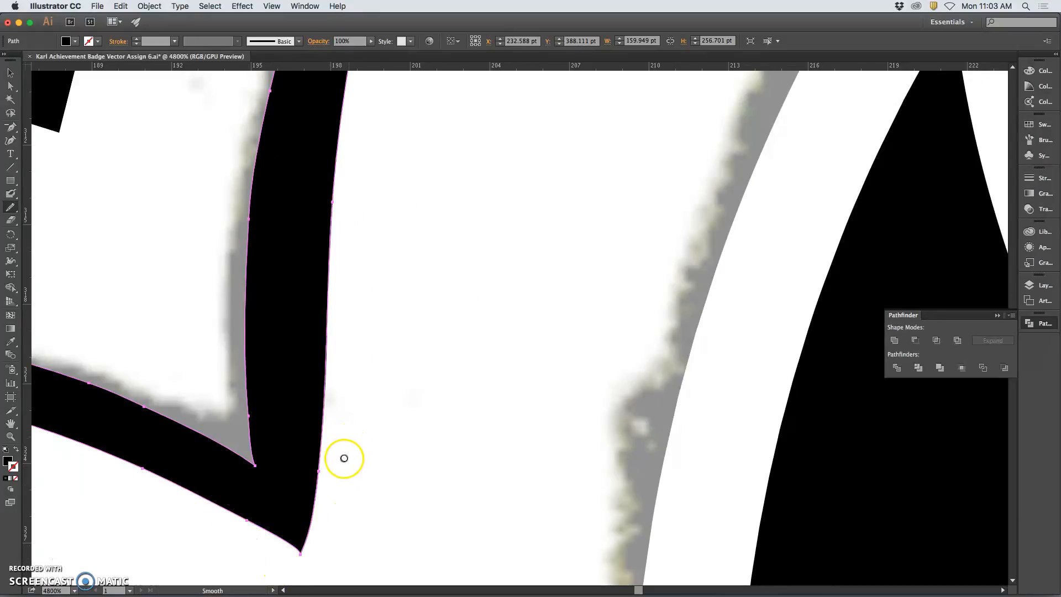
- Move the anchor point at the lower-right tip slightly outward to extend the corner's point
click(10, 86)
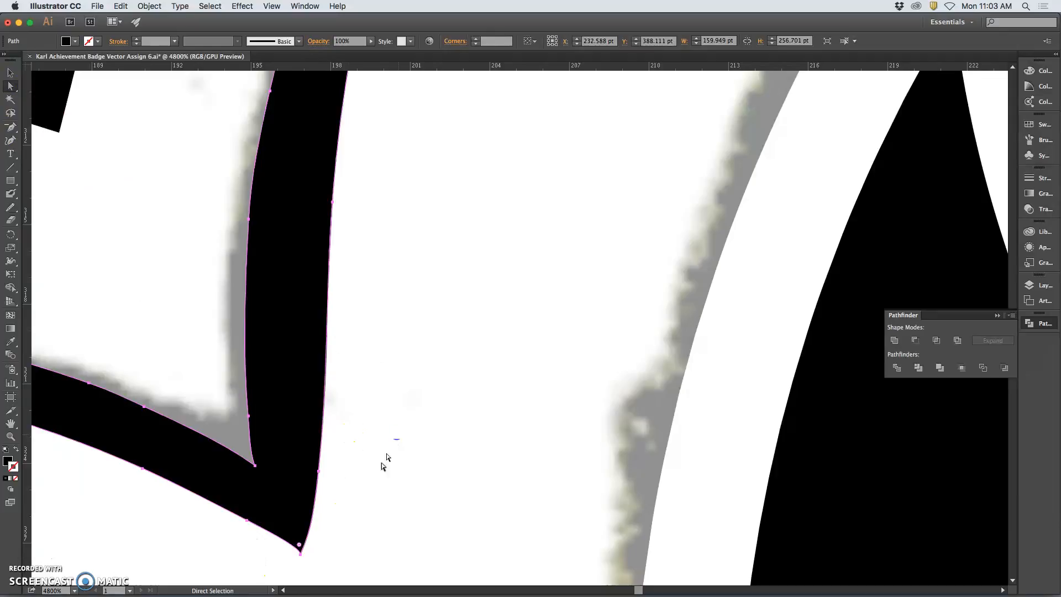
drag(300, 547, 308, 558)
click(320, 534)
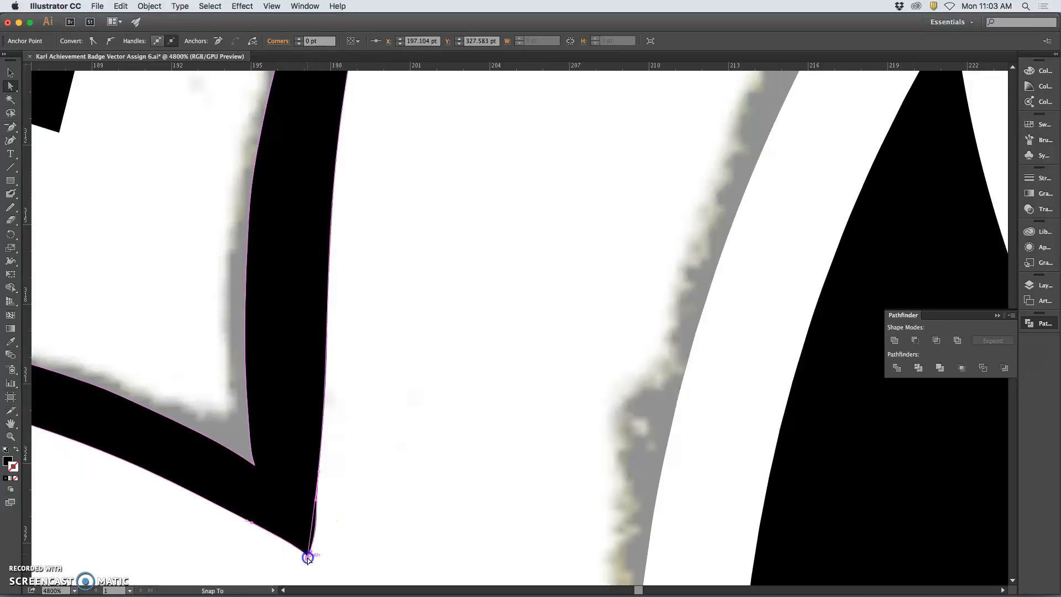
- Fine-tune the anchor point and direction handle at the lower-right tip so both outer edges run cleanly into a sharp point
drag(318, 503, 317, 530)
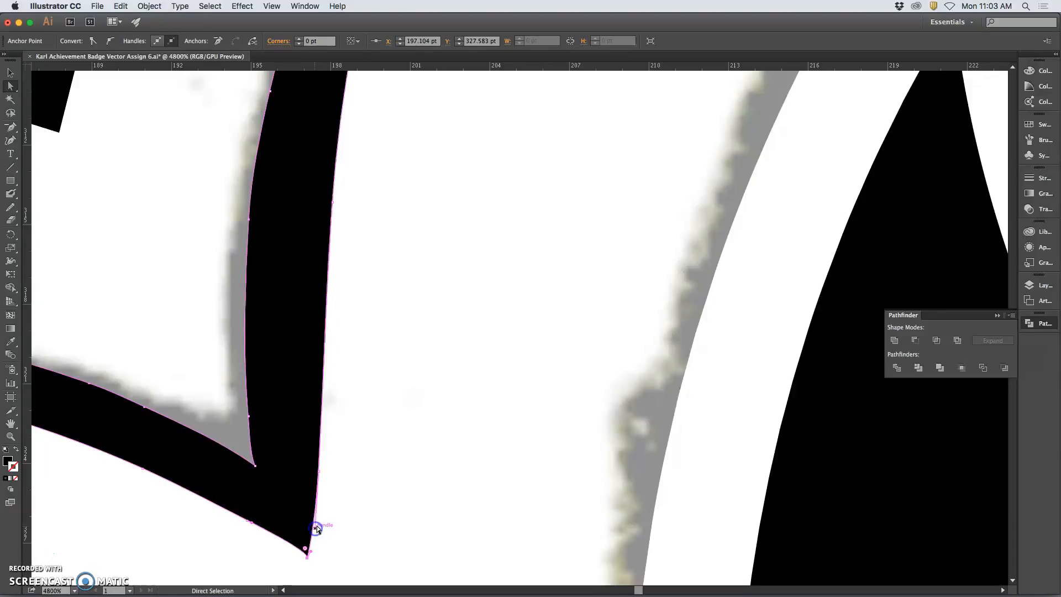
drag(334, 463, 360, 486)
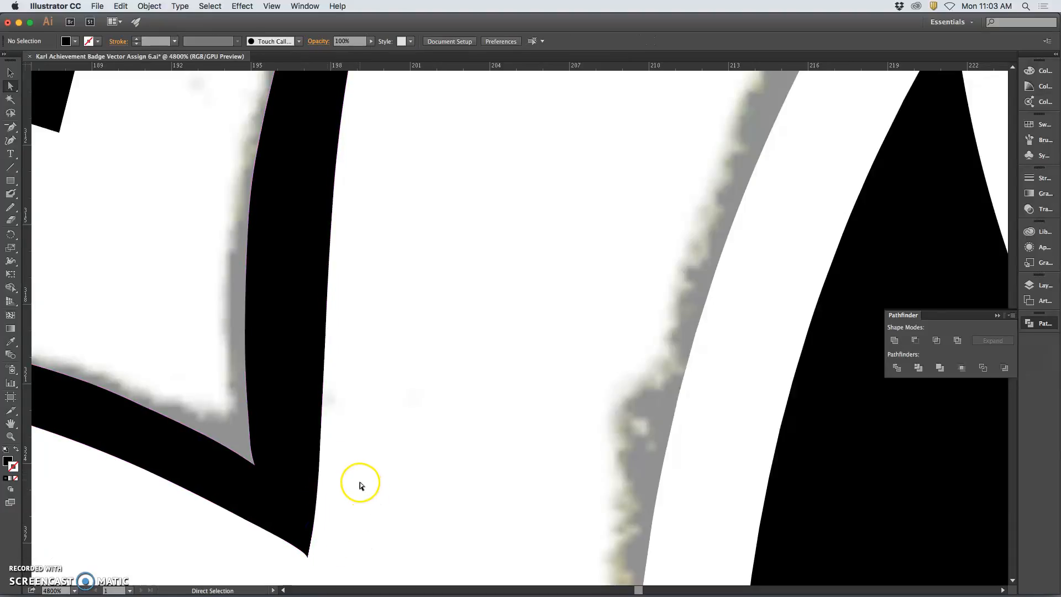
drag(308, 558, 308, 555)
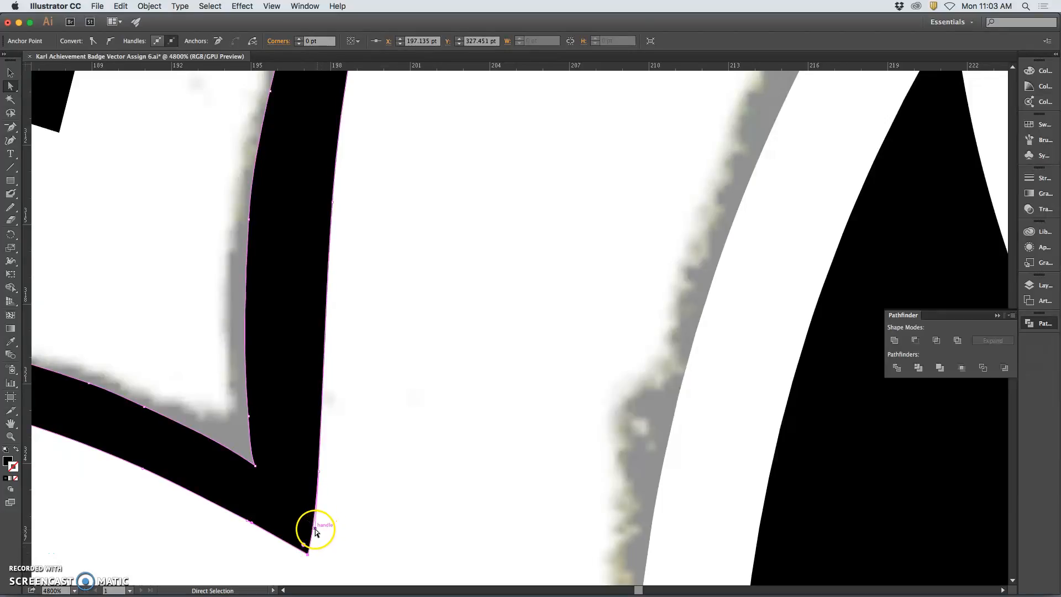
drag(315, 526, 318, 517)
click(339, 517)
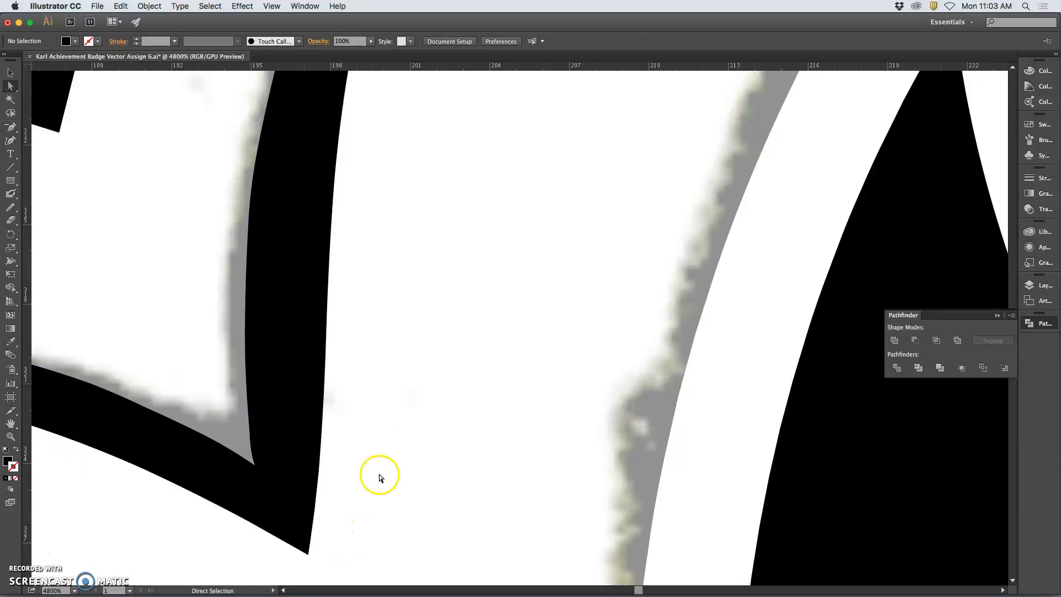
- Select the large inner outline and redraw the upper edge of its thick curve with the Pencil tool into a clean pointed tip
drag(386, 339, 325, 517)
drag(374, 376, 314, 540)
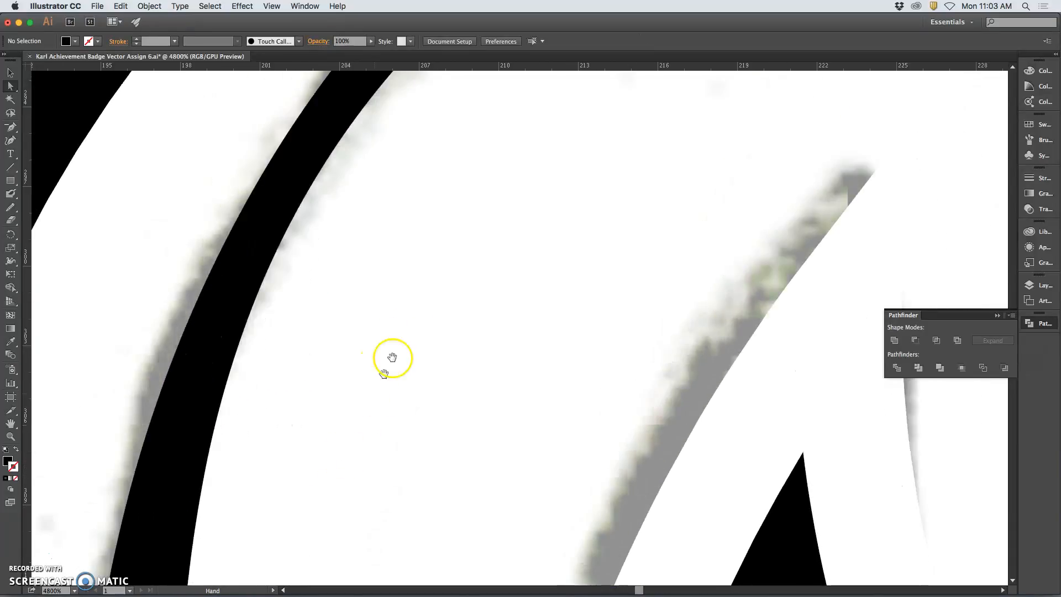
key(super+minus)
key(super+minus)
key(super+minus)
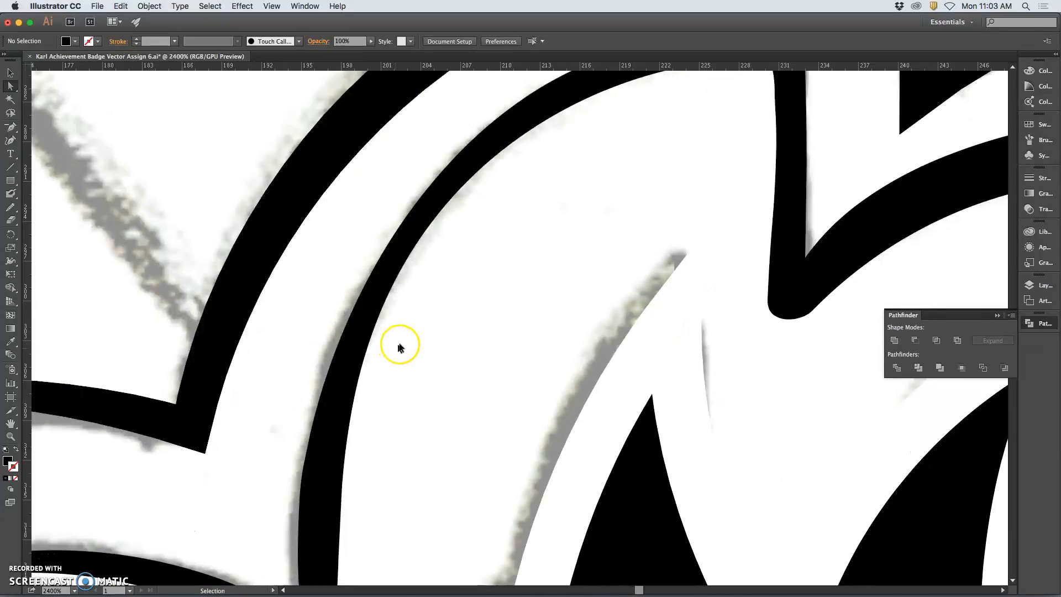
drag(572, 244, 299, 304)
drag(446, 278, 318, 225)
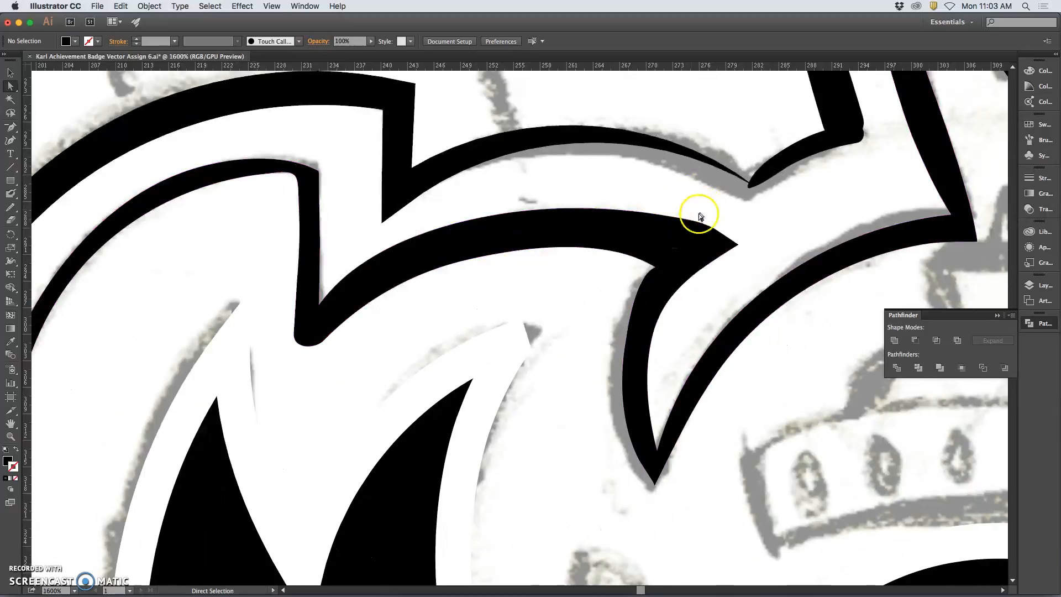
click(697, 254)
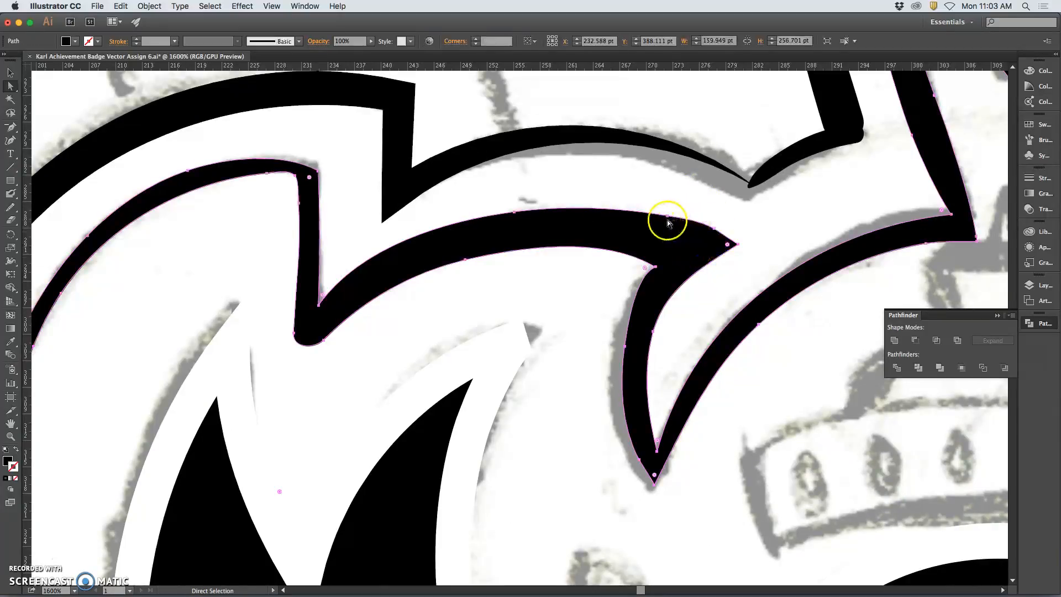
drag(10, 207, 66, 220)
drag(668, 220, 668, 220)
drag(738, 243, 738, 243)
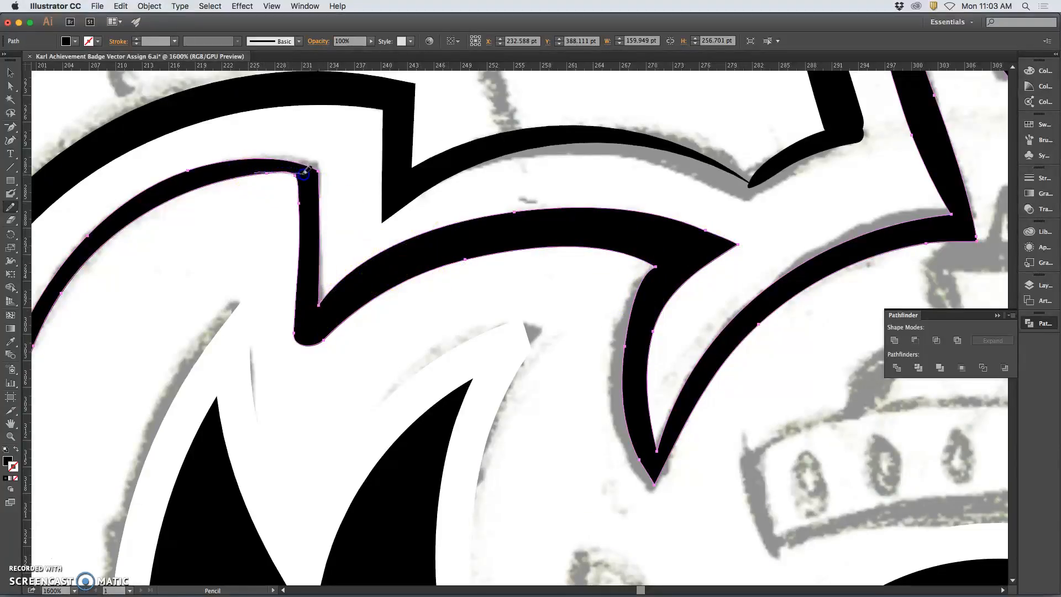
- Redraw the inner corner atop the outline's short vertical stroke as a sharp corner and smooth the adjoining curves with the Smooth tool
drag(299, 260, 299, 307)
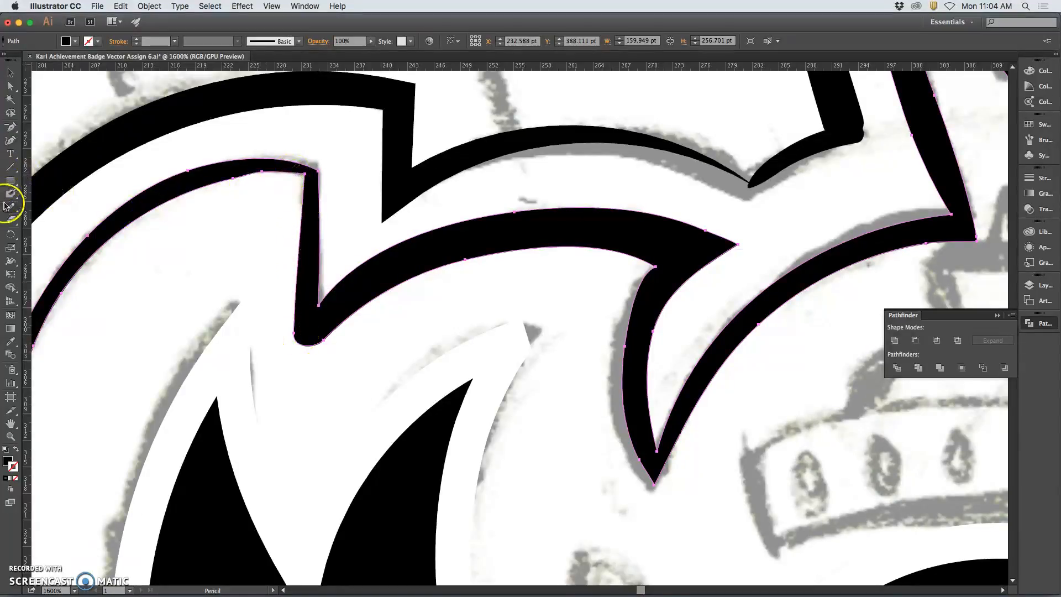
drag(10, 208, 39, 230)
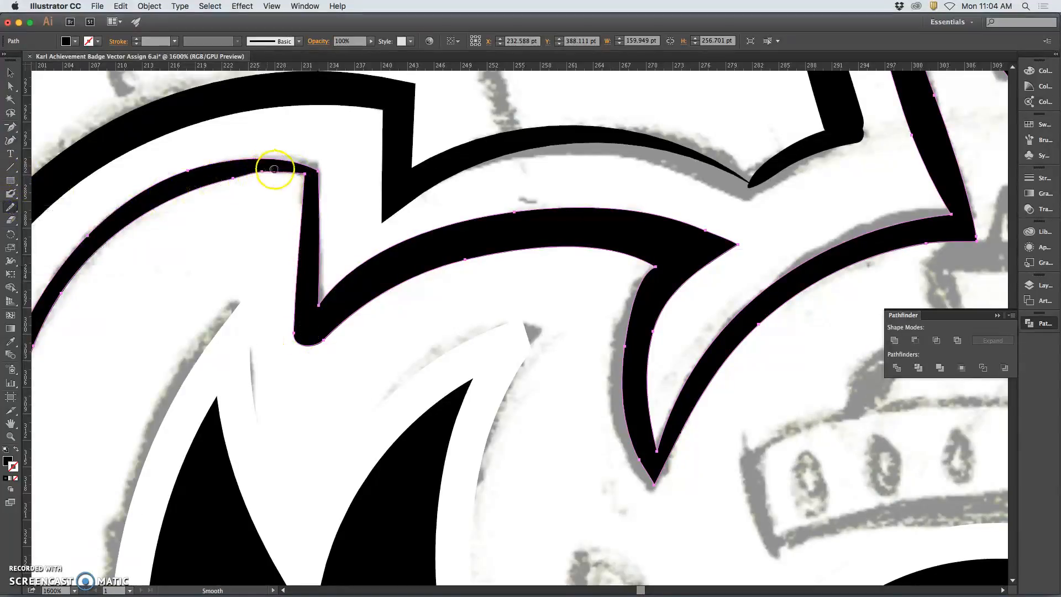
mouse_move(208, 185)
mouse_down()
mouse_move(183, 202)
mouse_move(277, 179)
mouse_move(264, 172)
mouse_move(250, 193)
mouse_move(341, 315)
mouse_move(582, 301)
mouse_up()
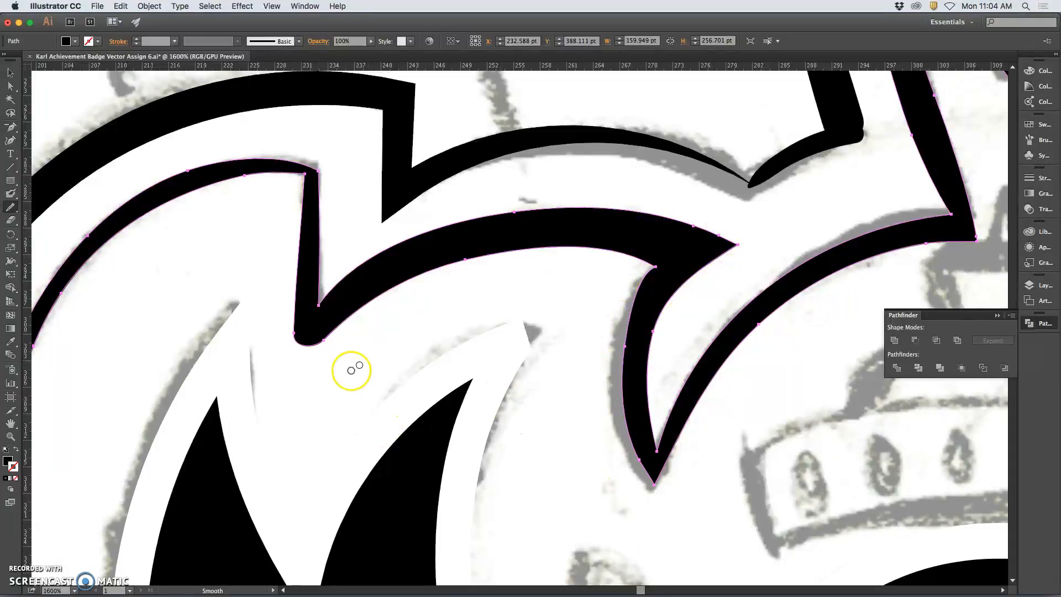
- Select the long tapered stroke and redraw its rounded lower-right corner with the Pencil tool as a sharp corner
drag(452, 286, 355, 301)
drag(611, 220, 535, 351)
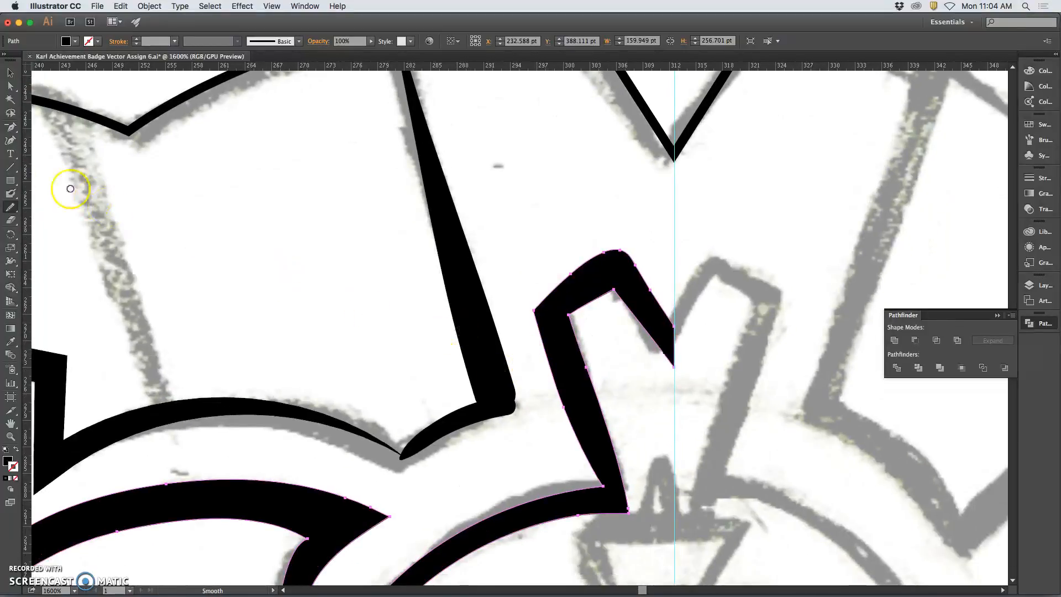
click(10, 85)
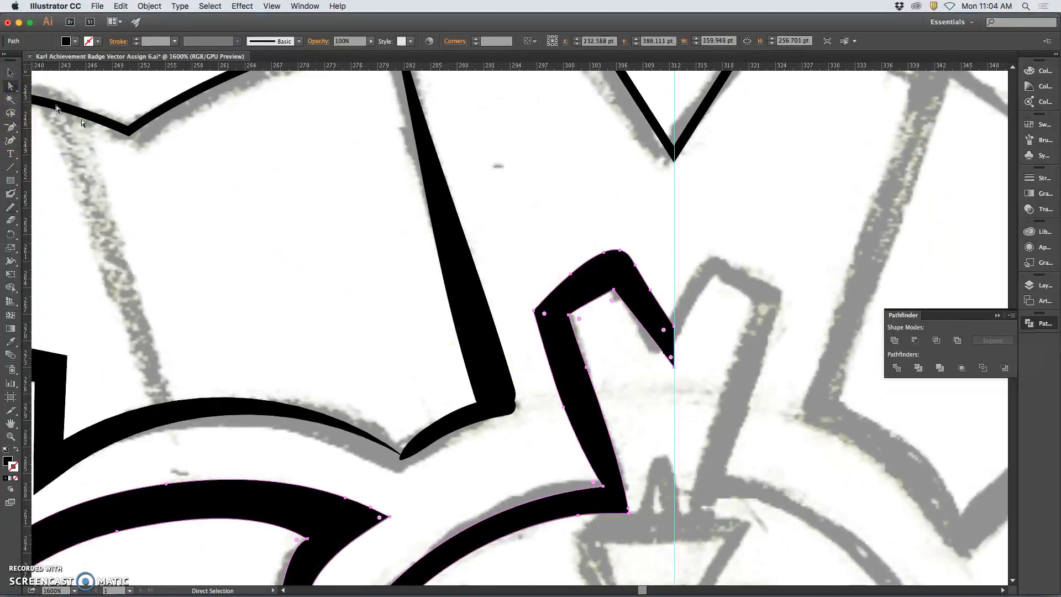
click(473, 348)
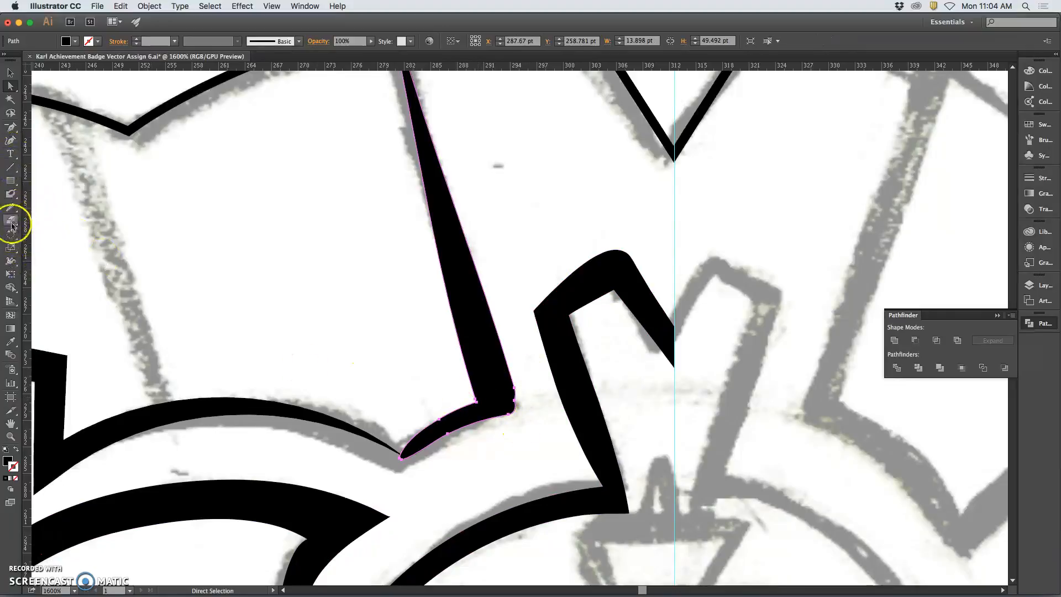
drag(11, 192, 42, 218)
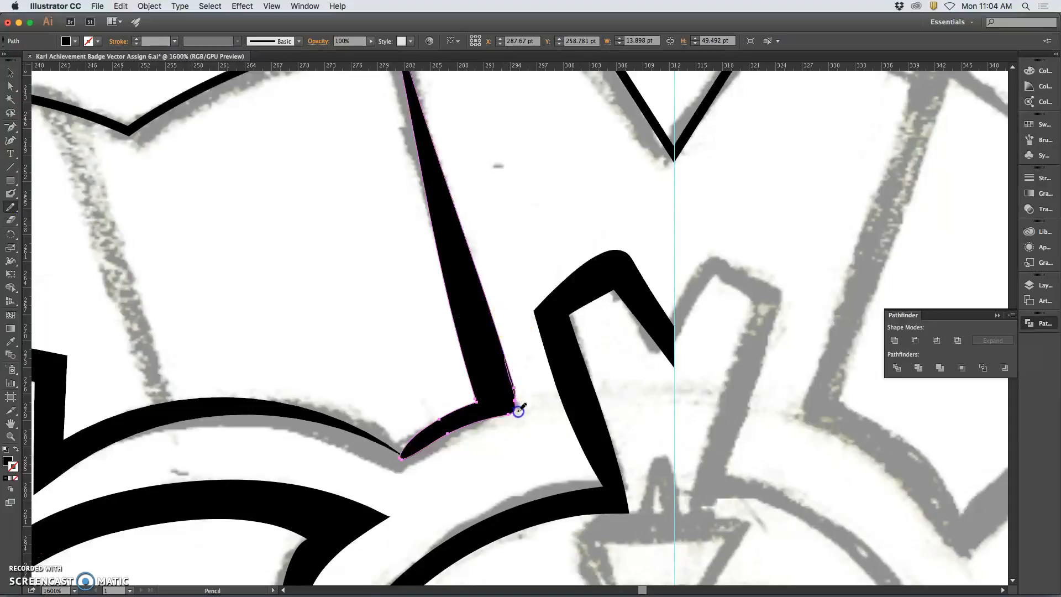
drag(504, 413, 504, 416)
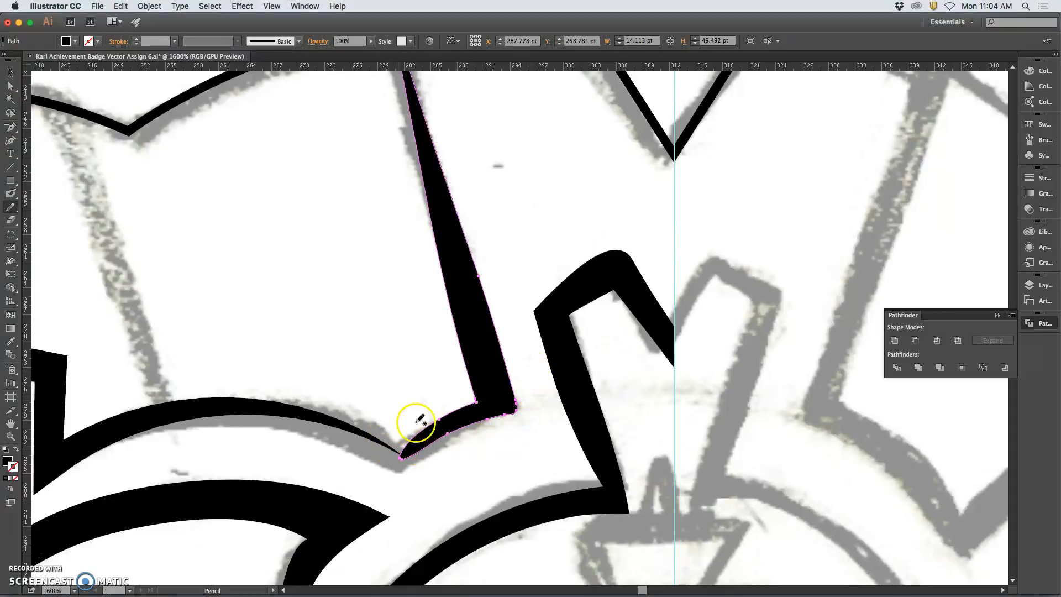
- Extend the thin tip of the neighbouring curved stroke with the Pencil tool so it overlaps the tapered stroke's lower end
super+click(326, 420)
super+click(334, 423)
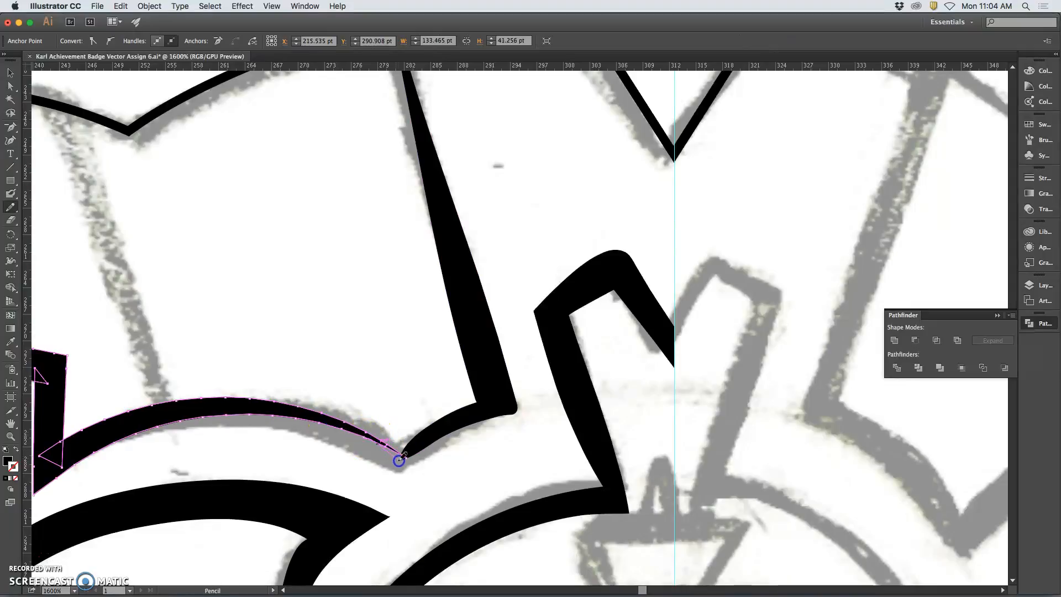
drag(412, 452, 415, 451)
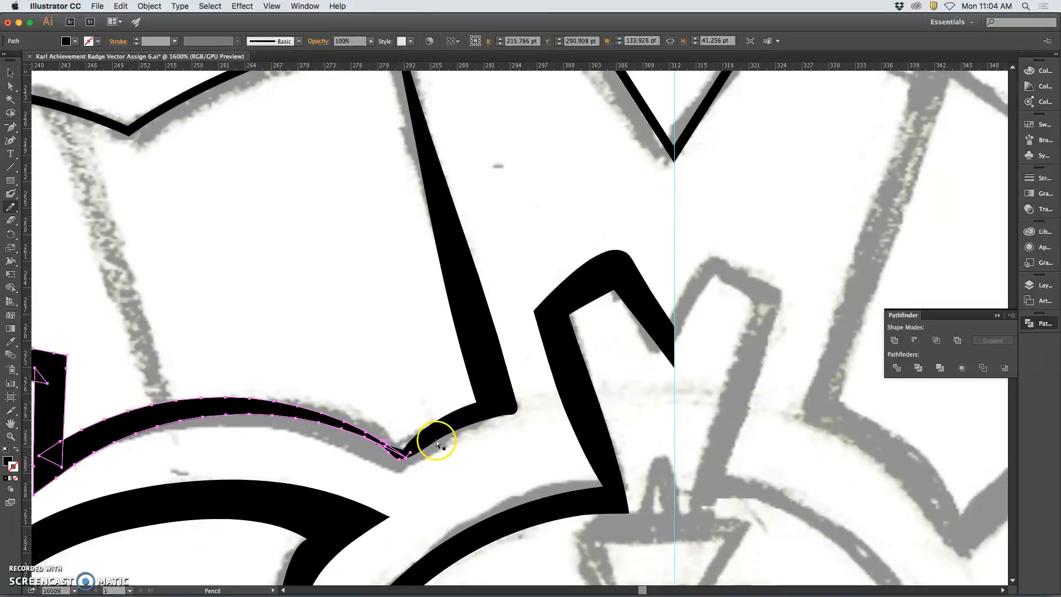
super+click(428, 437)
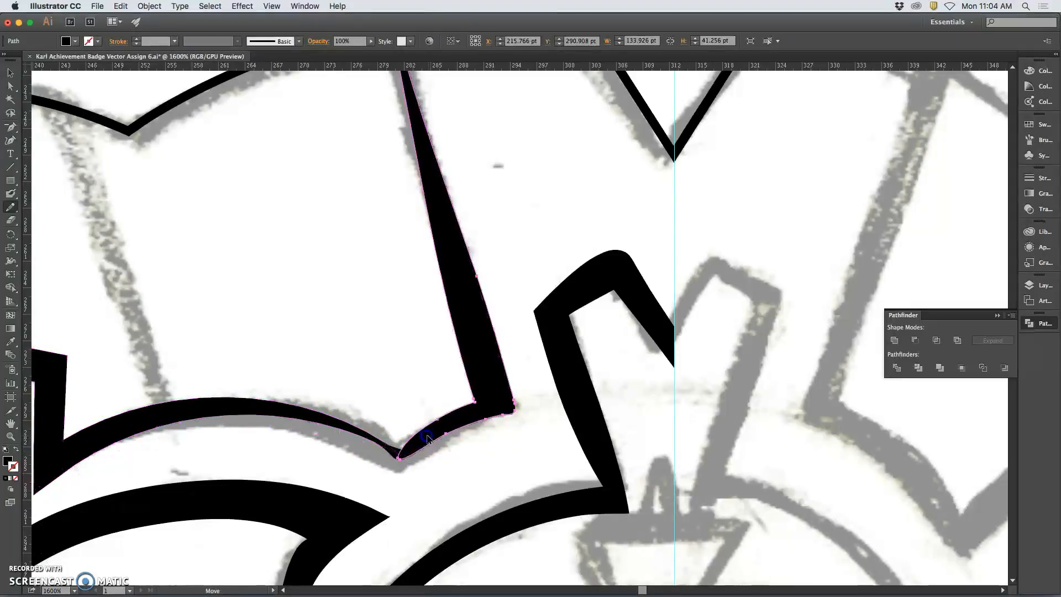
super+click(389, 448)
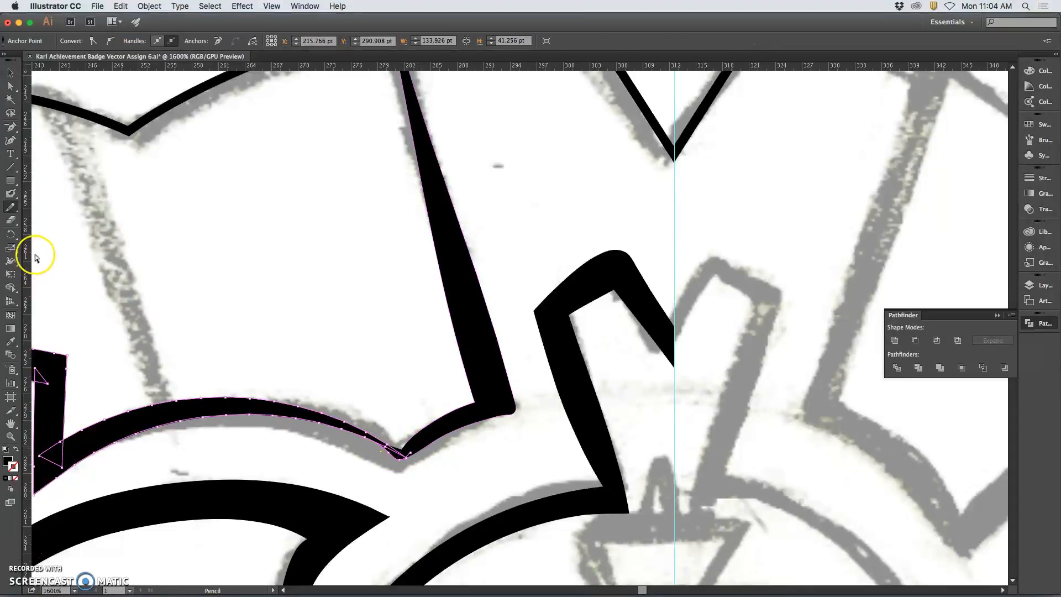
click(10, 194)
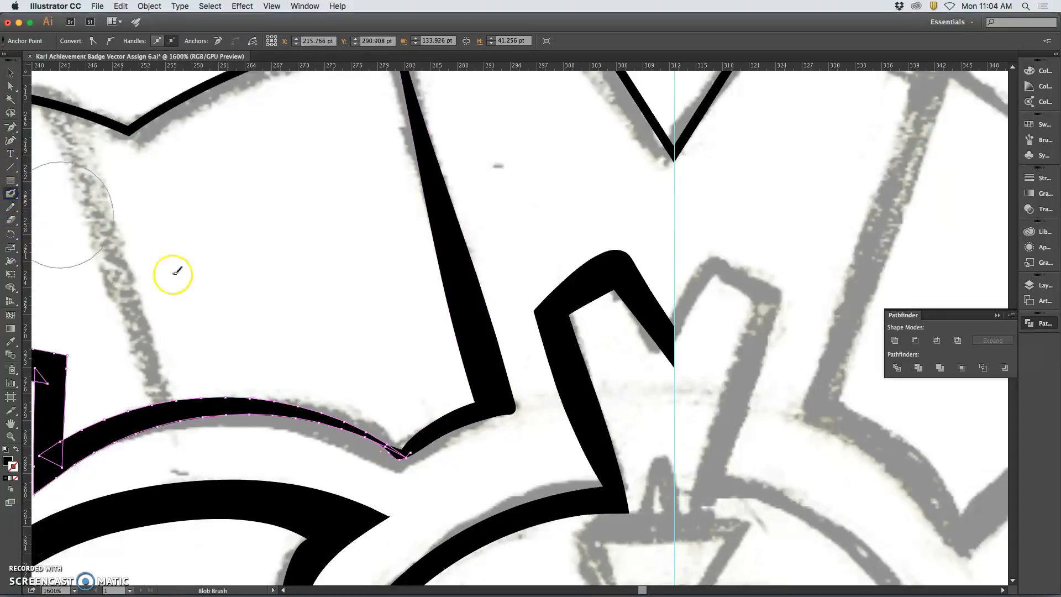
click(402, 456)
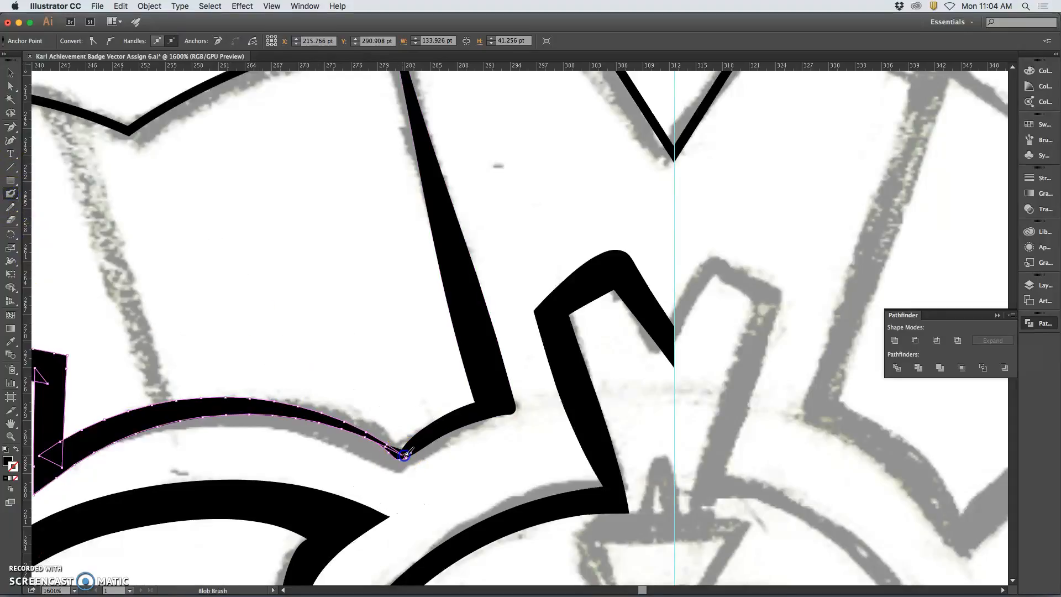
super+click(419, 445)
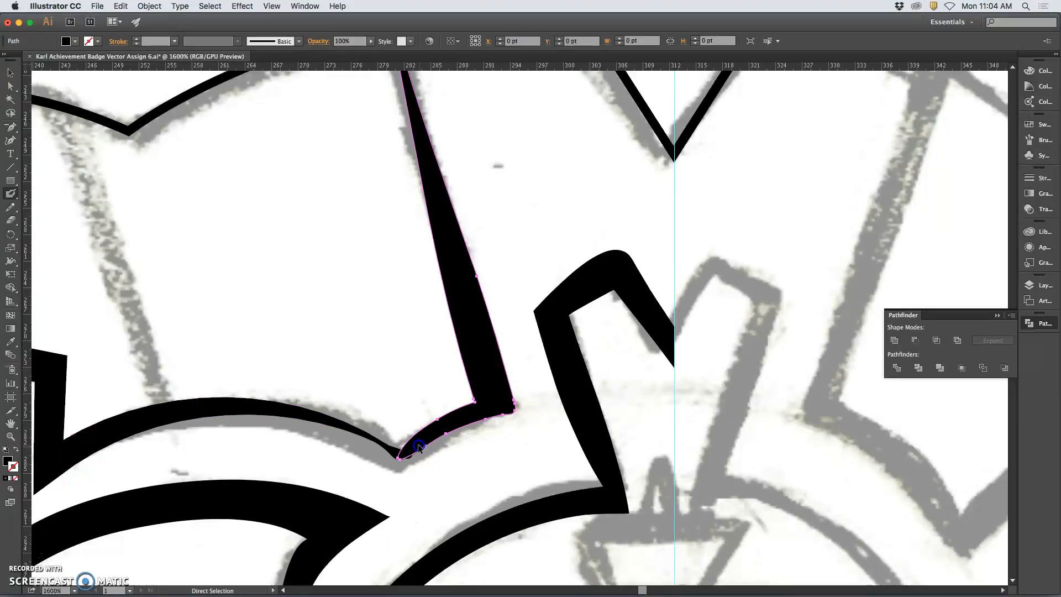
super+click(400, 454)
super+click(403, 454)
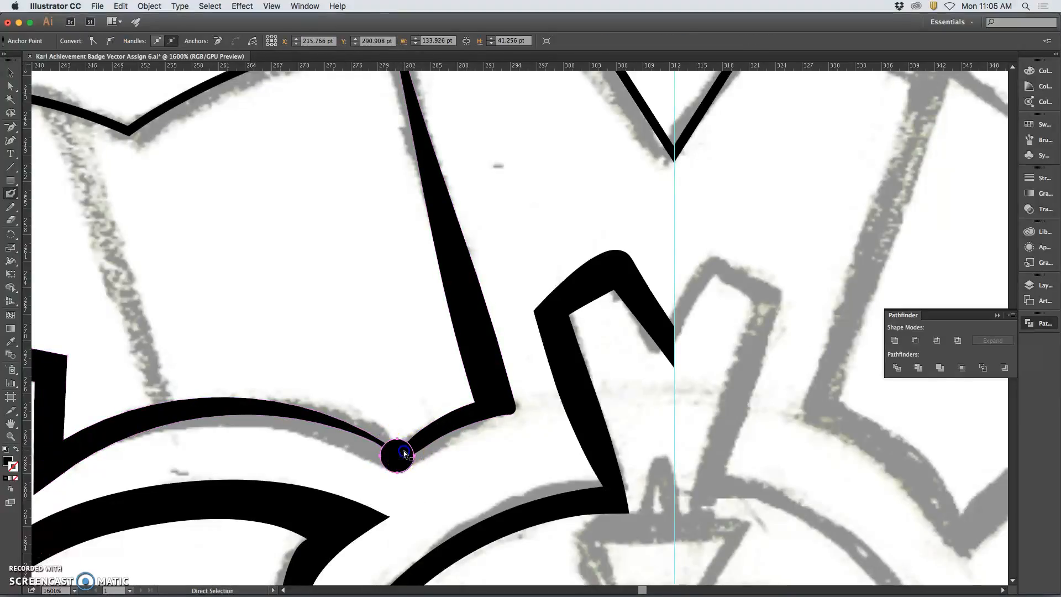
key(Delete)
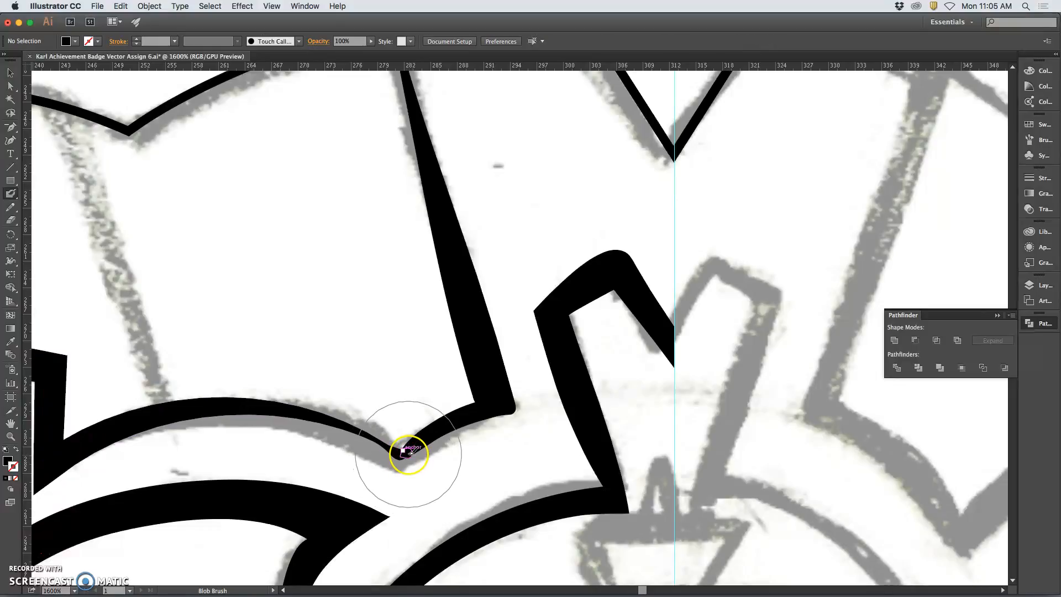
- Select the curved stroke together with the tapered stroke and unite them into one shape
super+click(423, 435)
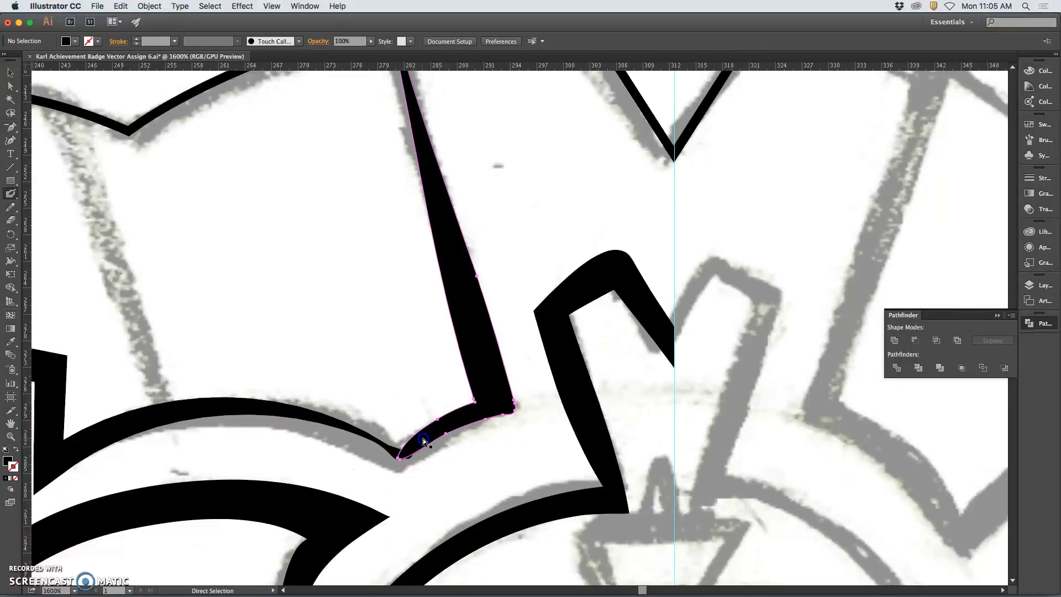
super+click(398, 451)
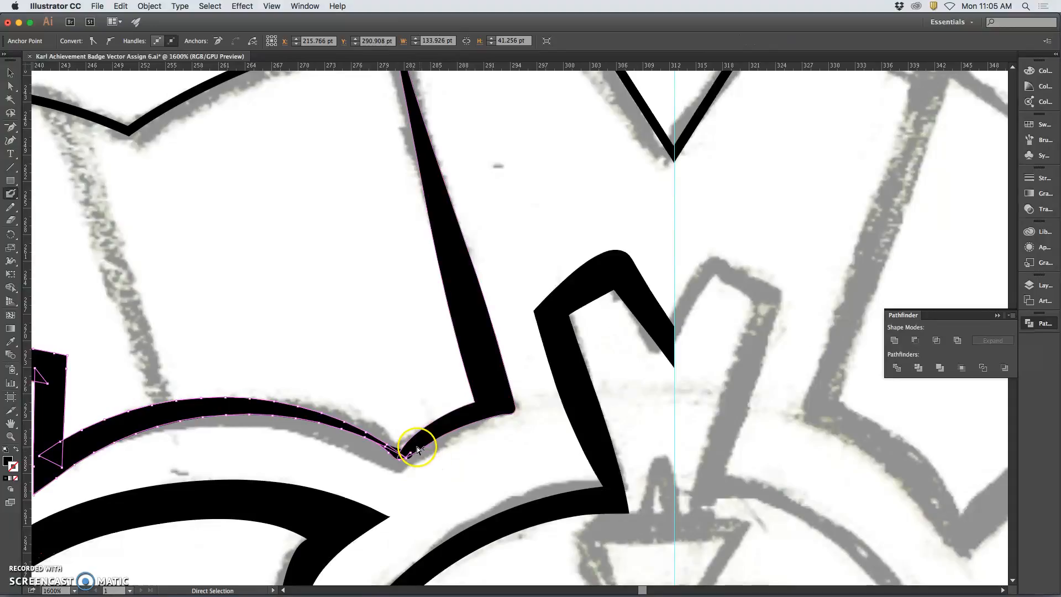
shift+super+click(418, 444)
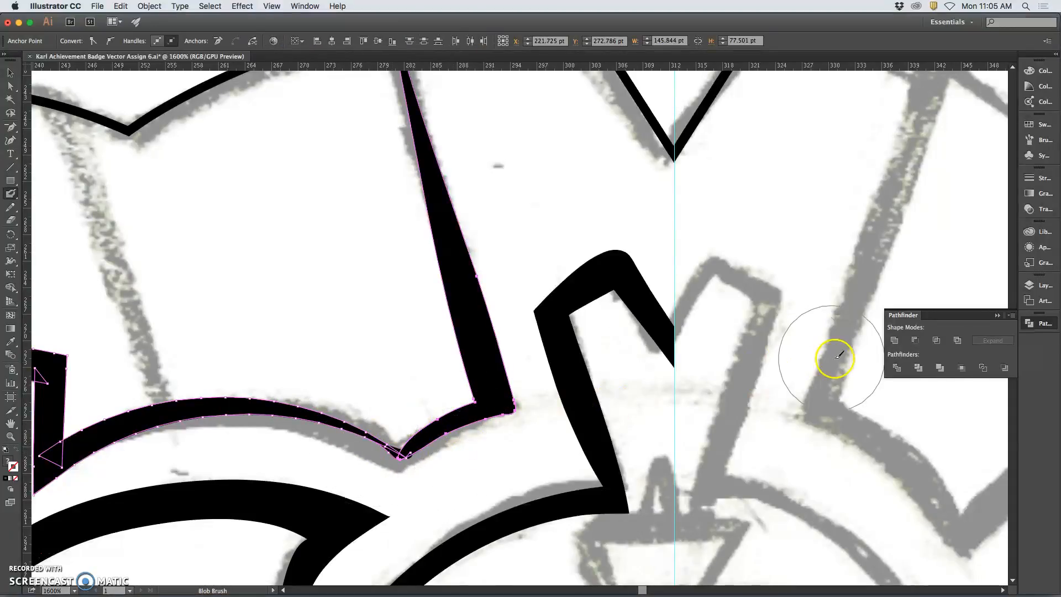
click(896, 341)
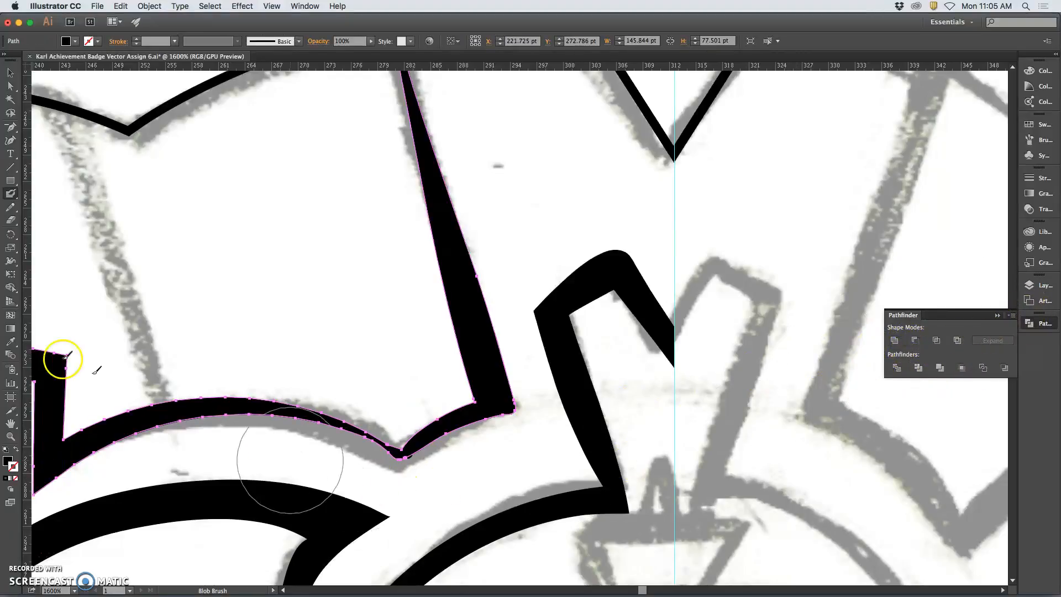
- Redraw the underside of the merged shape's join and its lower-right corner with the Pencil tool
click(9, 209)
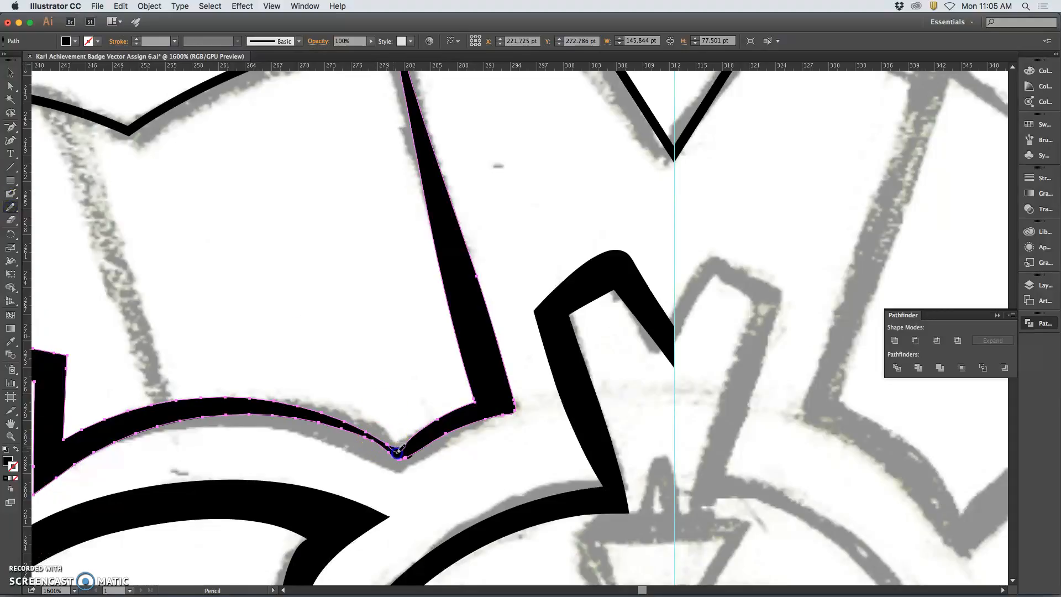
mouse_move(410, 459)
mouse_down()
mouse_move(389, 471)
mouse_move(371, 437)
mouse_up()
mouse_move(516, 399)
mouse_down()
mouse_move(498, 379)
mouse_move(506, 422)
mouse_move(481, 408)
mouse_move(448, 461)
mouse_move(375, 429)
mouse_up()
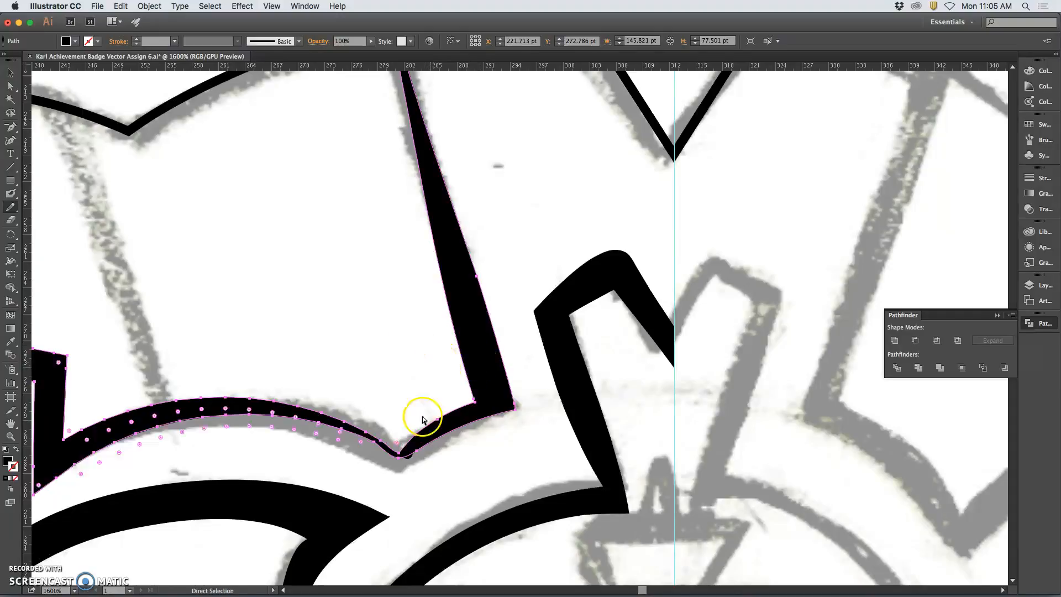
- Redraw the underside of the thin curved stroke with the Pencil tool where it runs down into the V-shaped join
key(super+equal)
key(super+equal)
key(super+equal)
scroll(445, 237, down, 10)
scroll(445, 237, left, 6)
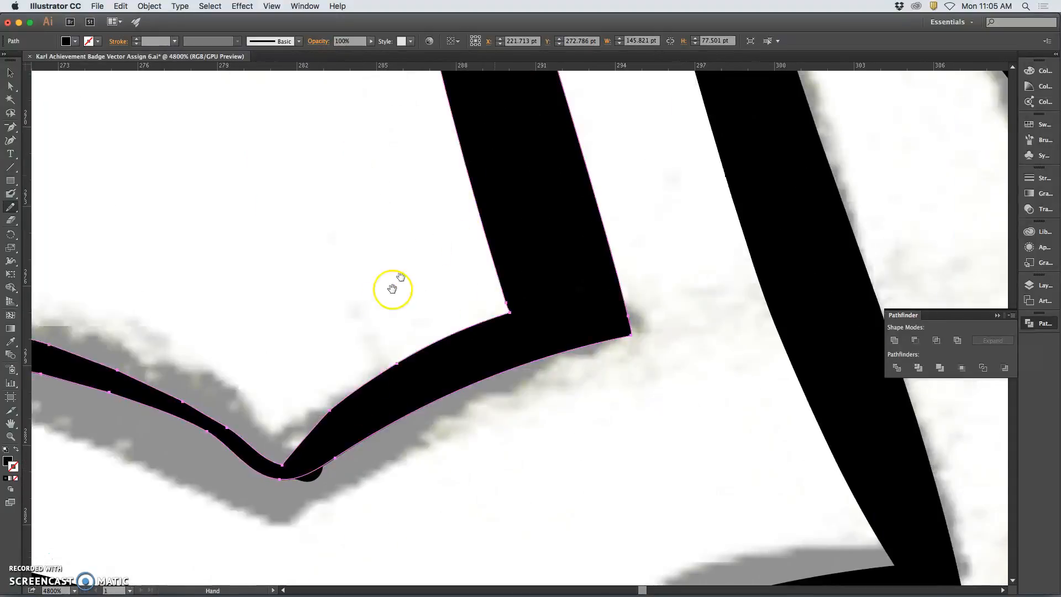
scroll(480, 204, down, 4)
scroll(480, 204, left, 4)
drag(215, 284, 214, 285)
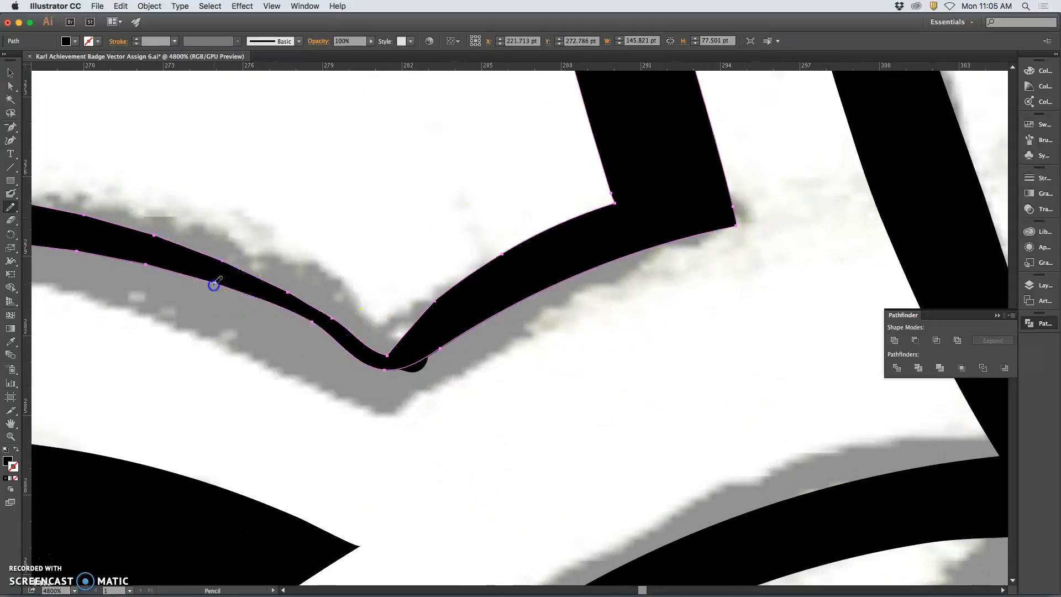
drag(347, 351, 362, 375)
drag(284, 291, 283, 290)
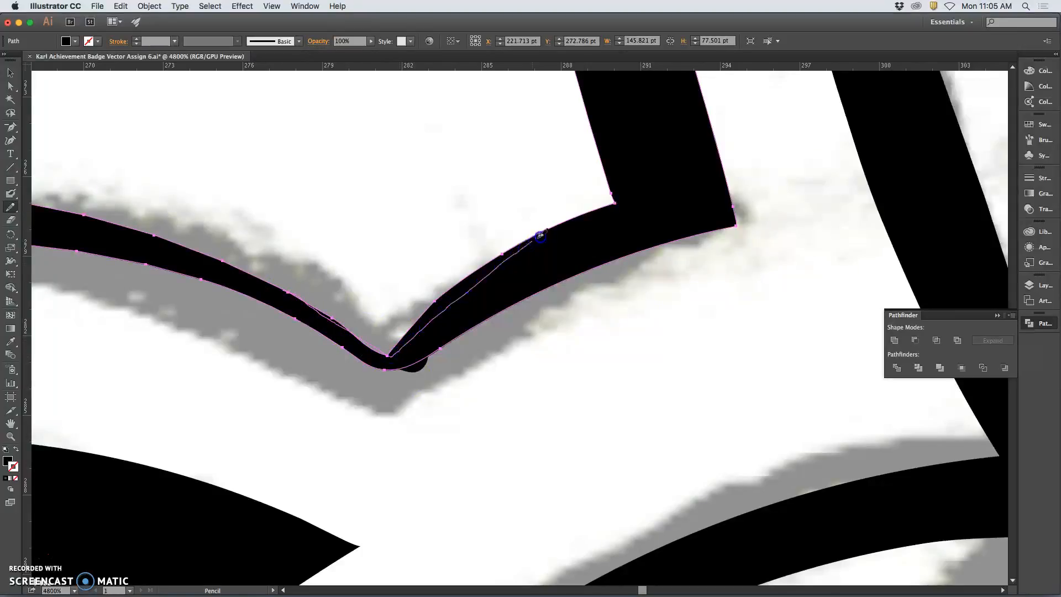
drag(614, 202, 614, 202)
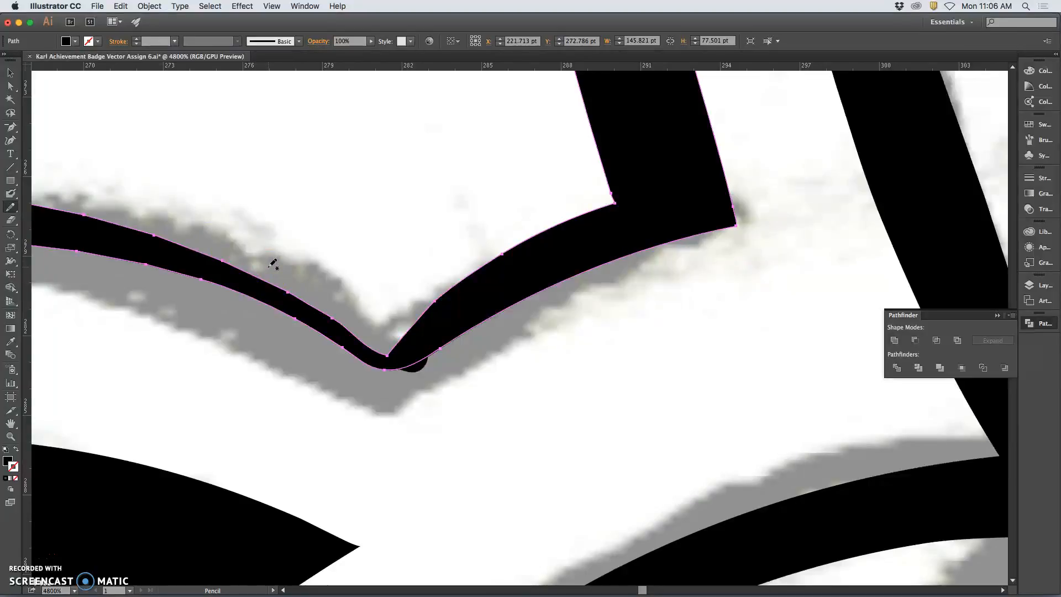
- Even out the upper and lower edges of the thin curved stroke beside the V-shaped join with the Smooth tool
key(a)
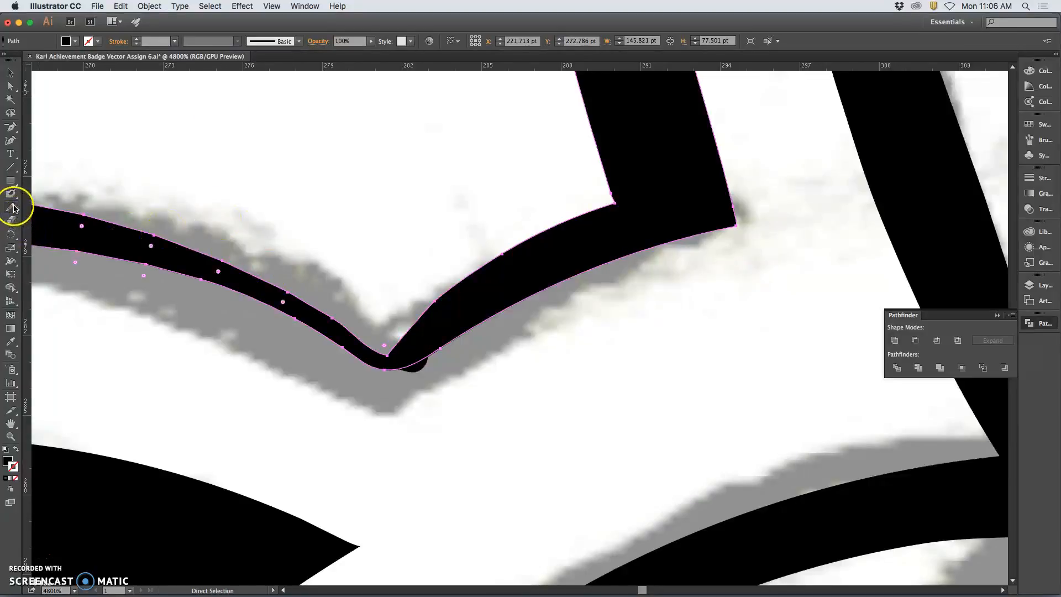
click(10, 209)
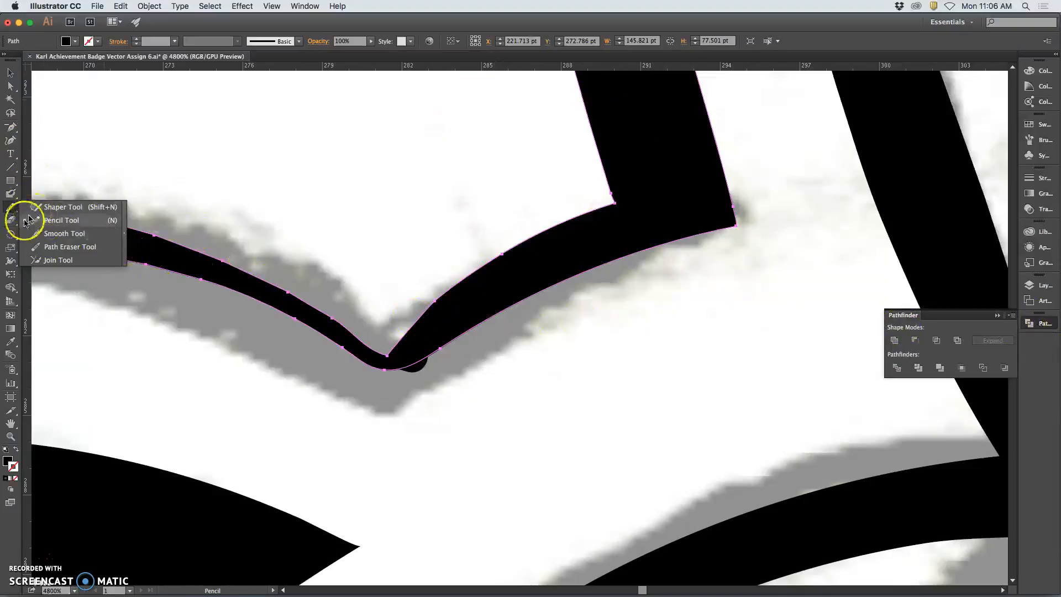
click(44, 234)
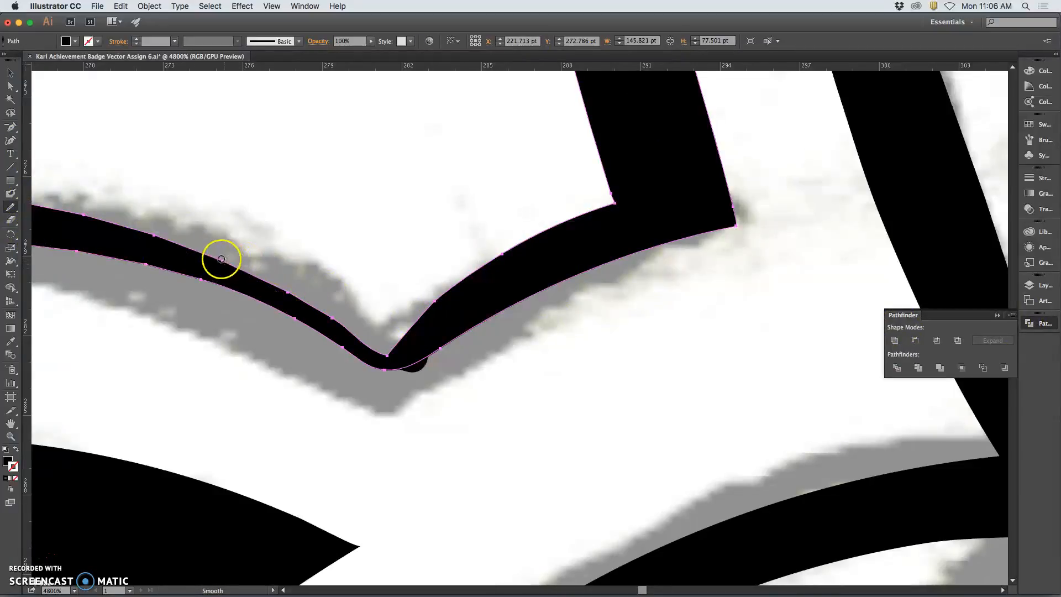
mouse_move(355, 337)
mouse_down()
mouse_move(388, 376)
mouse_move(133, 258)
mouse_up()
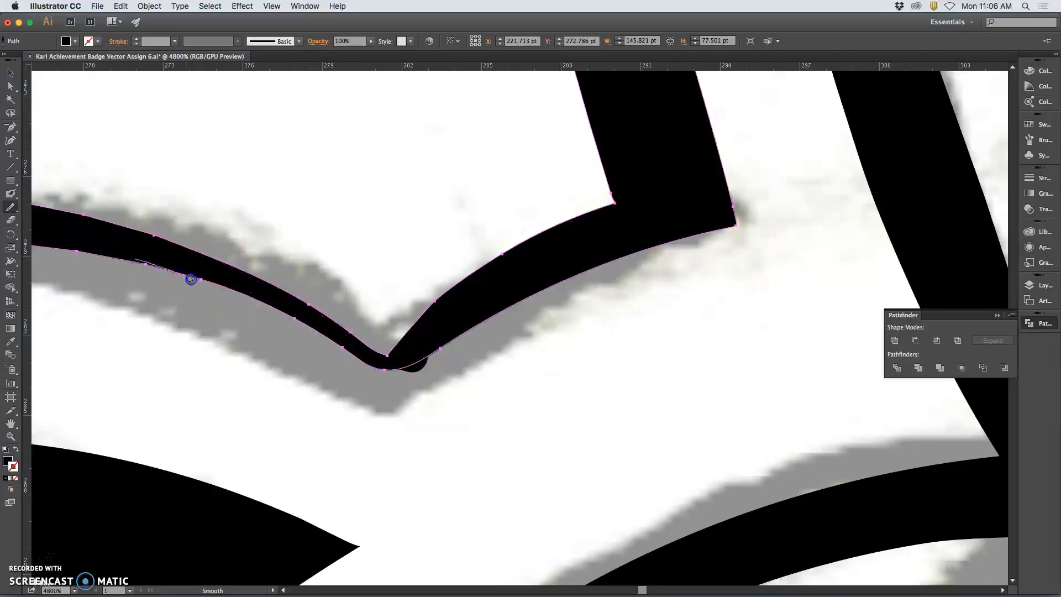
mouse_move(326, 340)
mouse_down()
mouse_move(360, 391)
mouse_move(389, 367)
mouse_move(455, 363)
mouse_move(443, 377)
mouse_move(169, 272)
mouse_up()
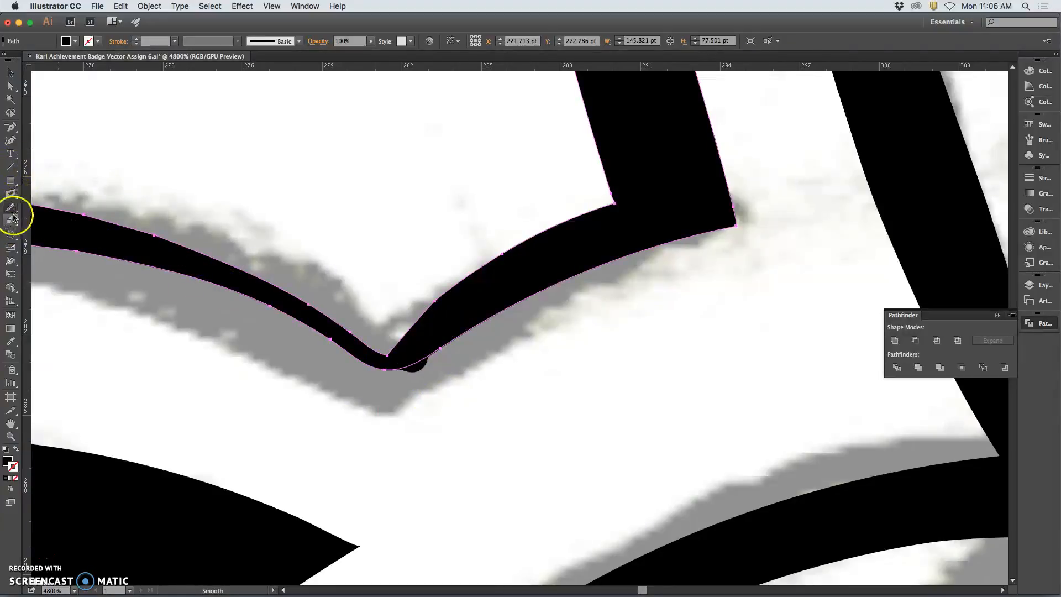
- Delete the small leftover black shape protruding beneath the V-shaped join
click(10, 89)
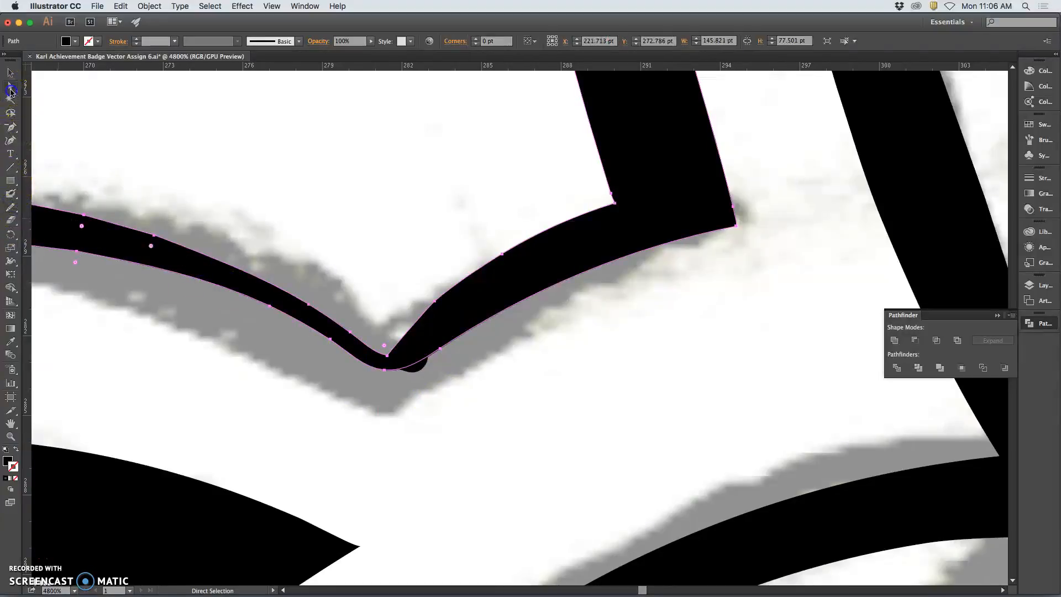
click(420, 369)
key(Delete)
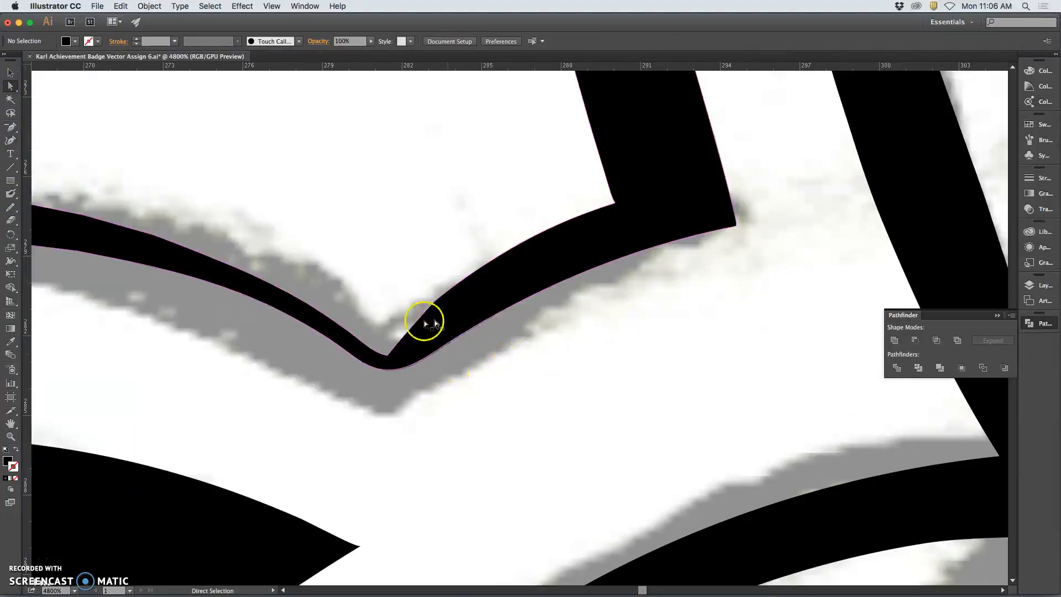
- Select the merged shape and try to redraw the upper notch of the V-shaped join with the Pencil tool
click(356, 354)
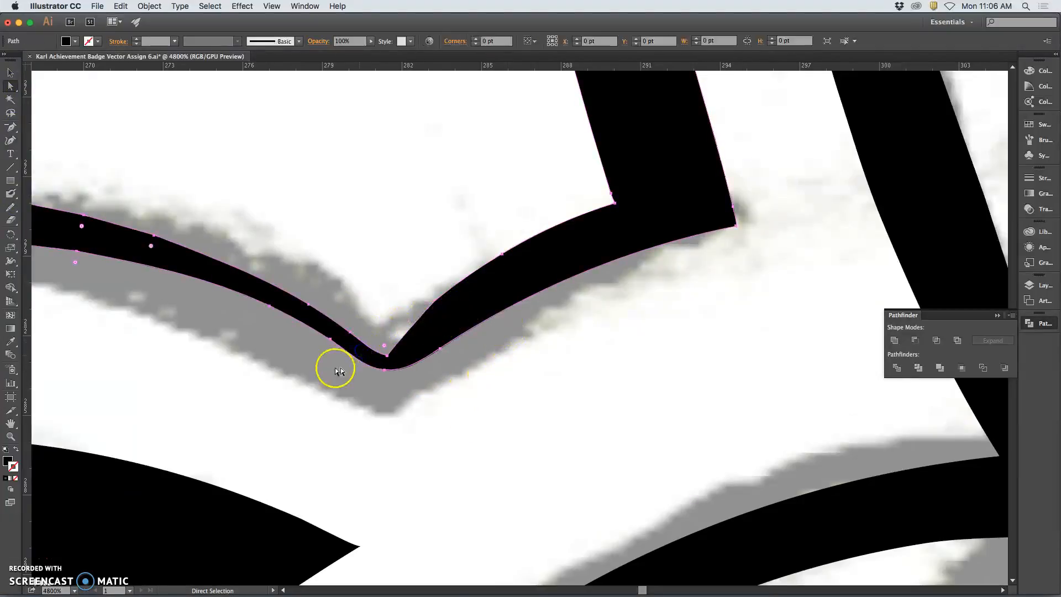
click(10, 207)
click(55, 219)
drag(306, 304, 306, 304)
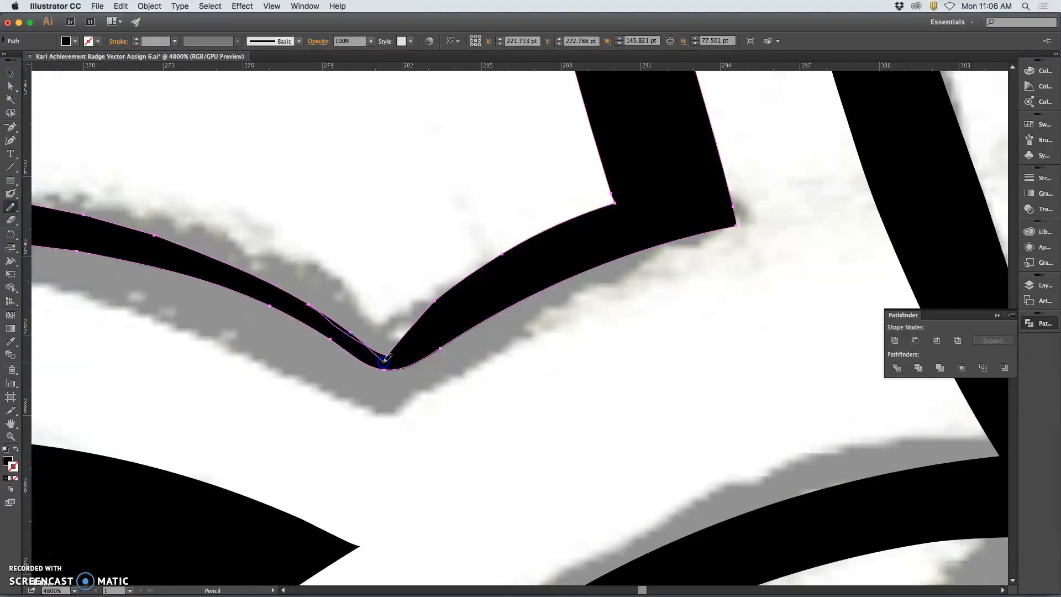
drag(404, 336, 467, 282)
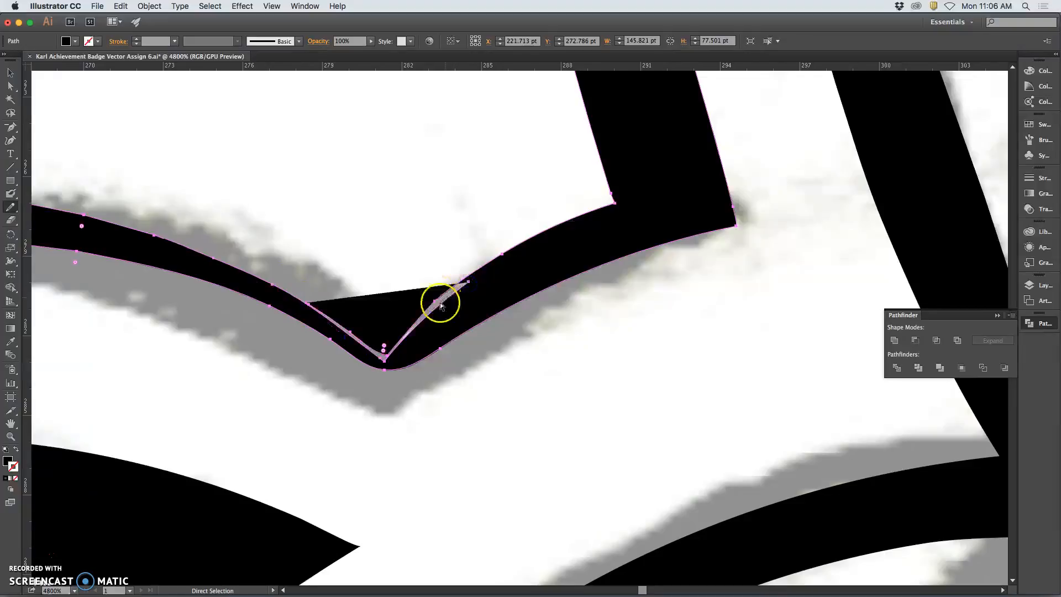
key(super+z)
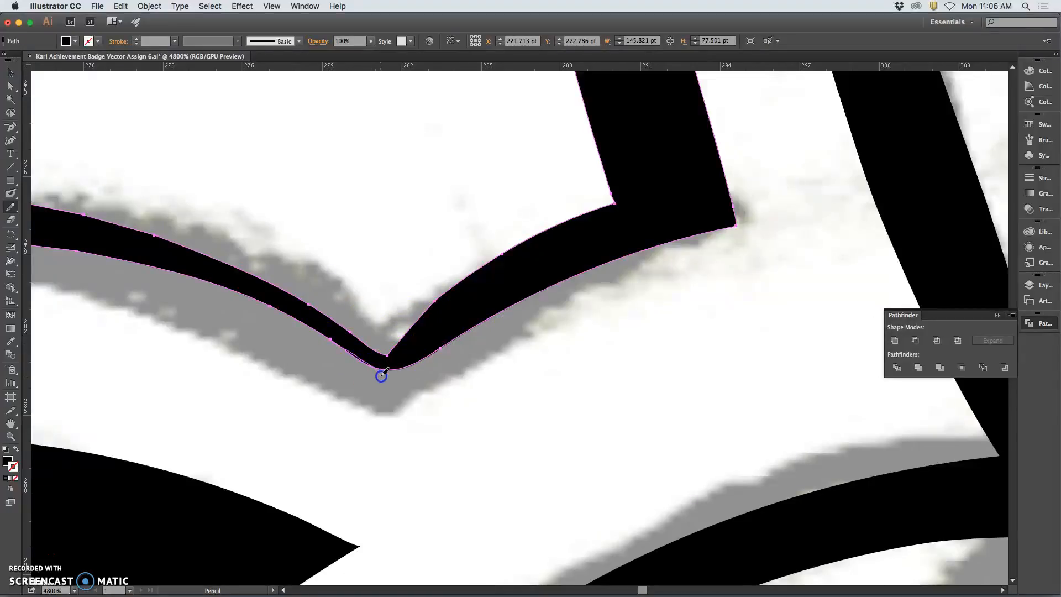
- Redraw the underside of the V-shaped join with the Pencil tool as a sharp point and refine the edge rising to the right corner
mouse_move(466, 335)
mouse_down()
mouse_move(426, 355)
mouse_move(327, 339)
mouse_up()
mouse_move(444, 346)
mouse_down()
mouse_move(496, 331)
mouse_move(448, 372)
mouse_move(395, 376)
mouse_up()
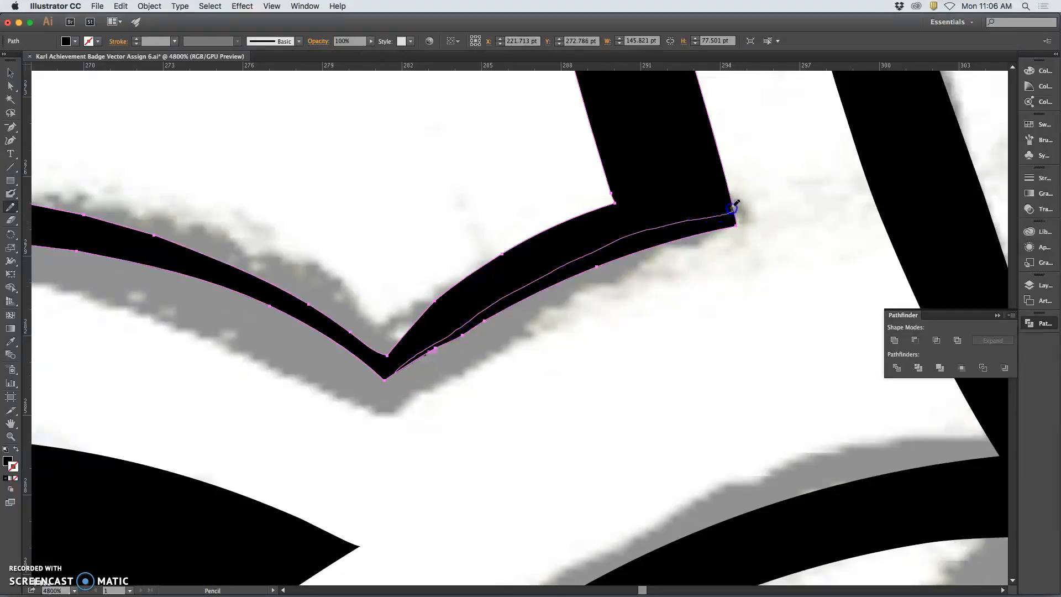
drag(730, 195, 732, 196)
drag(393, 374, 395, 372)
drag(619, 250, 618, 251)
drag(422, 355, 400, 371)
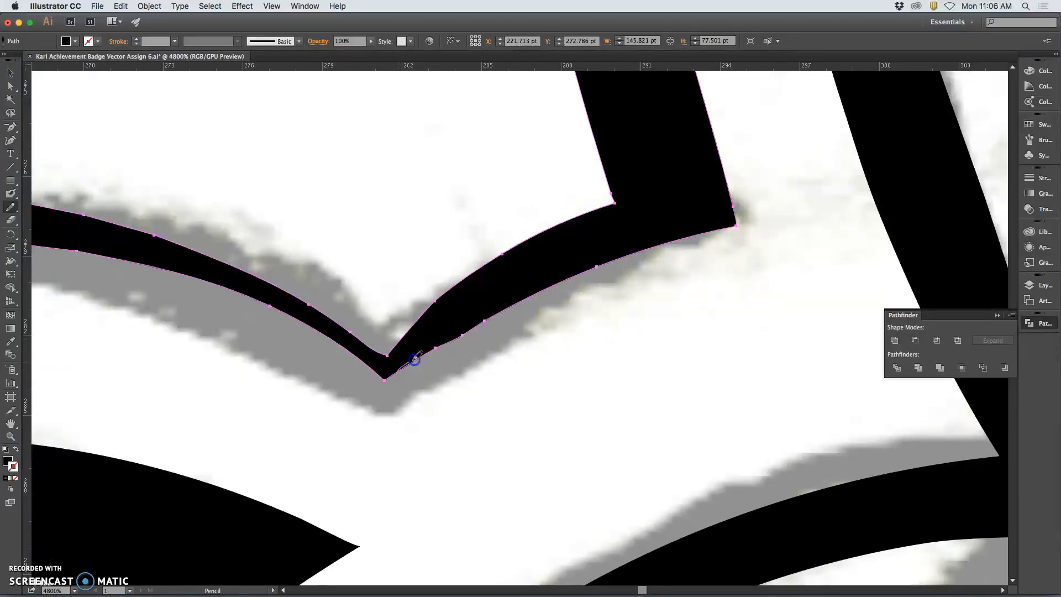
drag(561, 278, 596, 267)
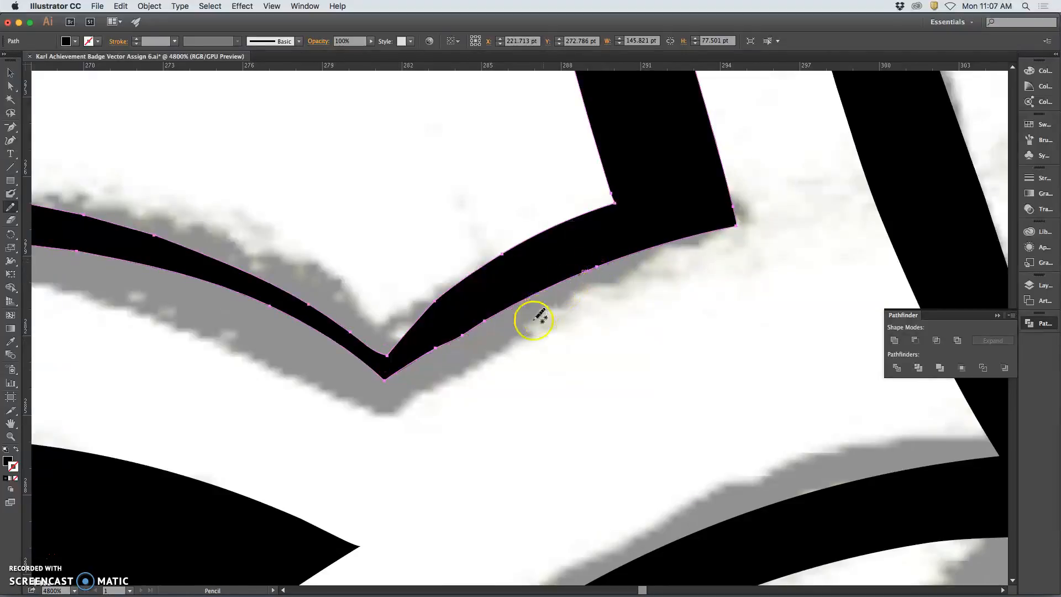
- Delete the surplus anchor points along the underside between the V-shaped join's point and the tapered stroke's lower-right corner
key(super)
click(11, 128)
click(435, 348)
click(464, 336)
click(481, 324)
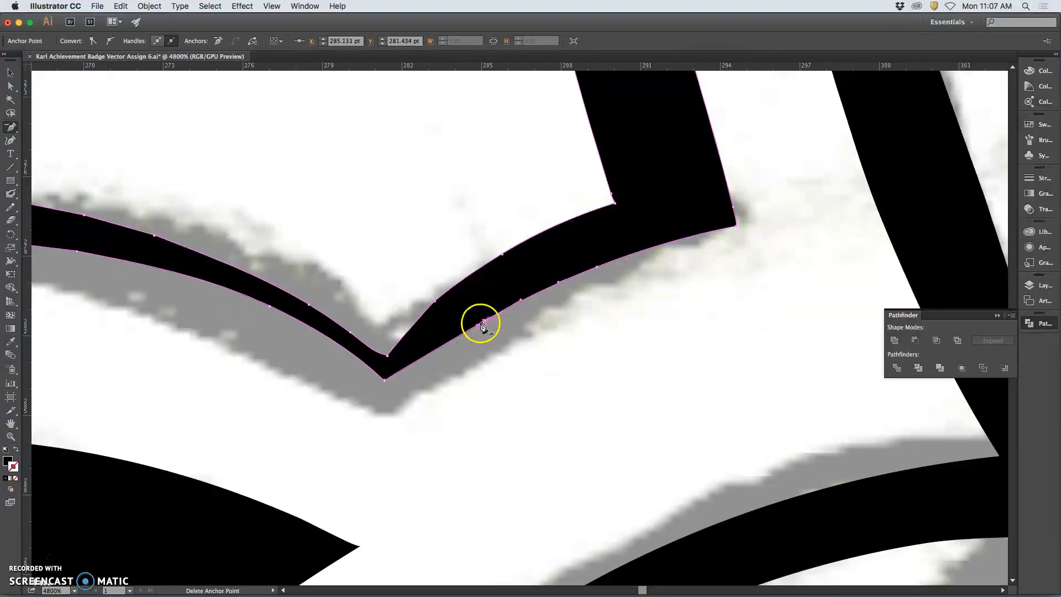
click(486, 321)
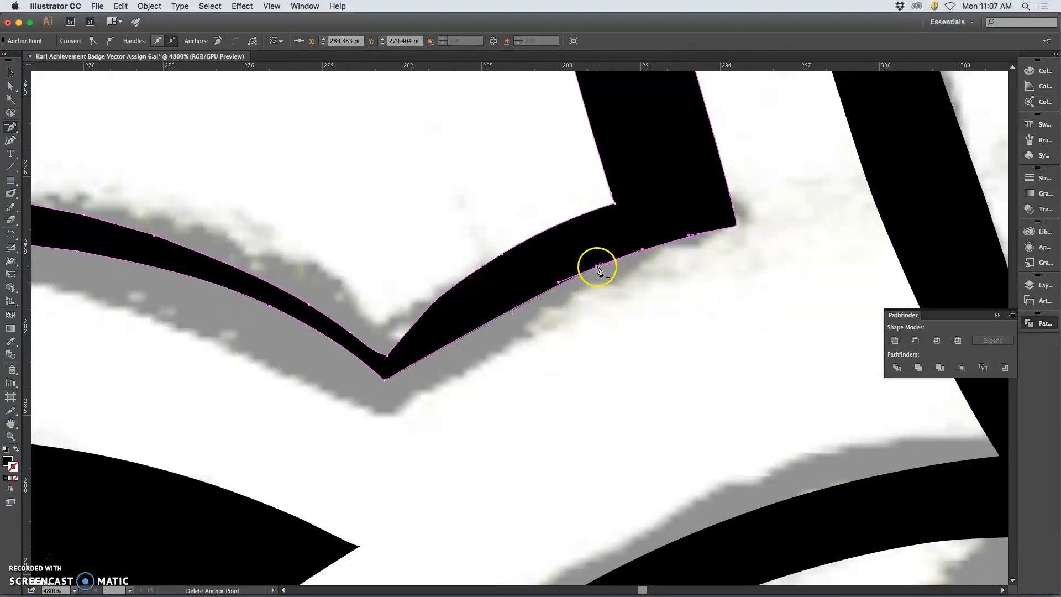
click(599, 270)
- Adjust the direction handle of the lower-right corner anchor so the underside arcs smoothly down to the V-shaped join's point
click(11, 86)
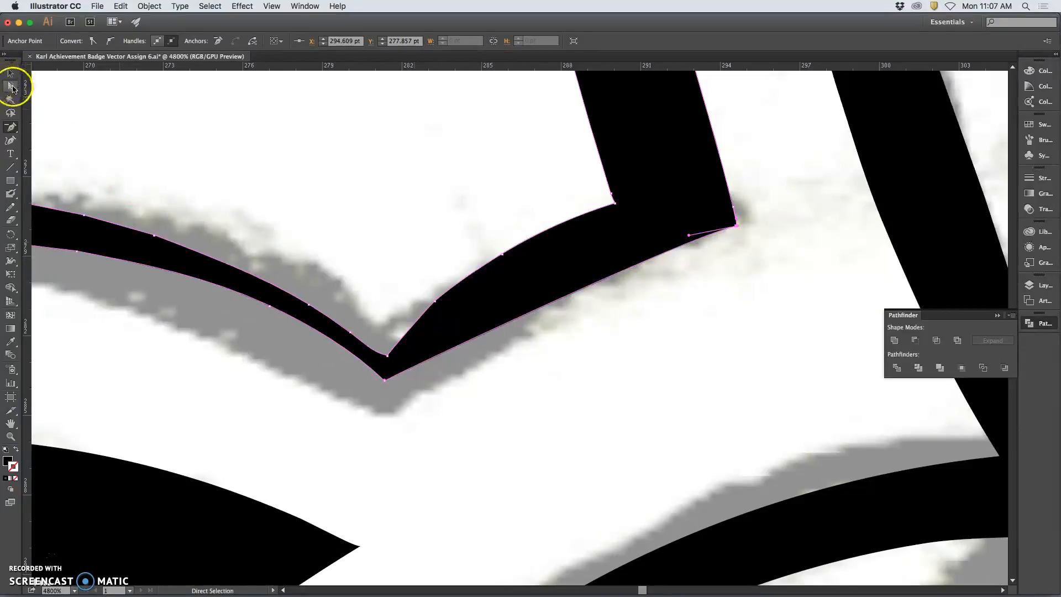
drag(689, 236, 677, 234)
key(super+z)
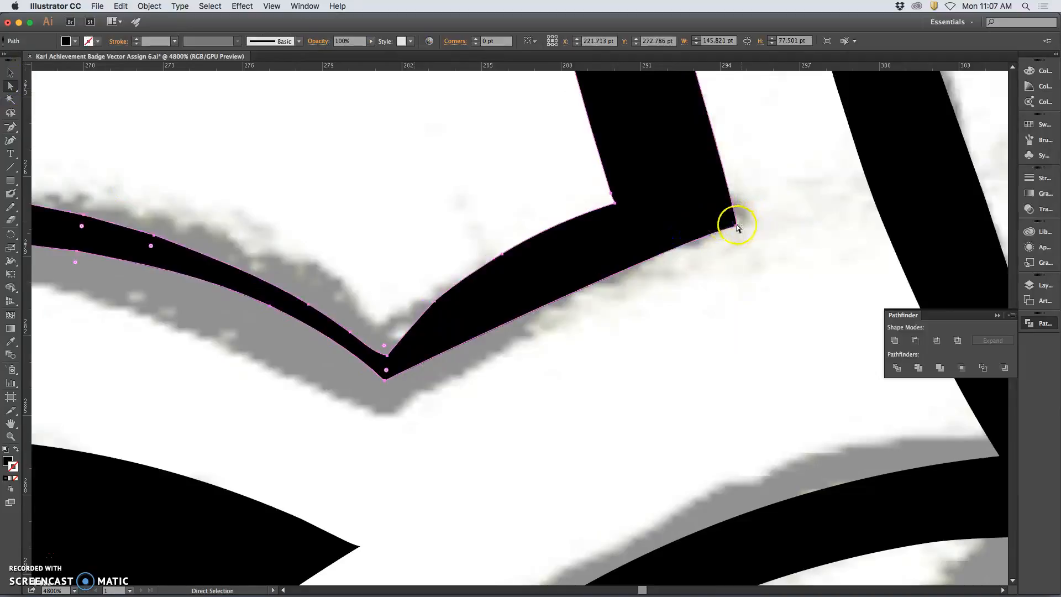
click(735, 227)
drag(688, 236, 634, 222)
drag(628, 222, 628, 221)
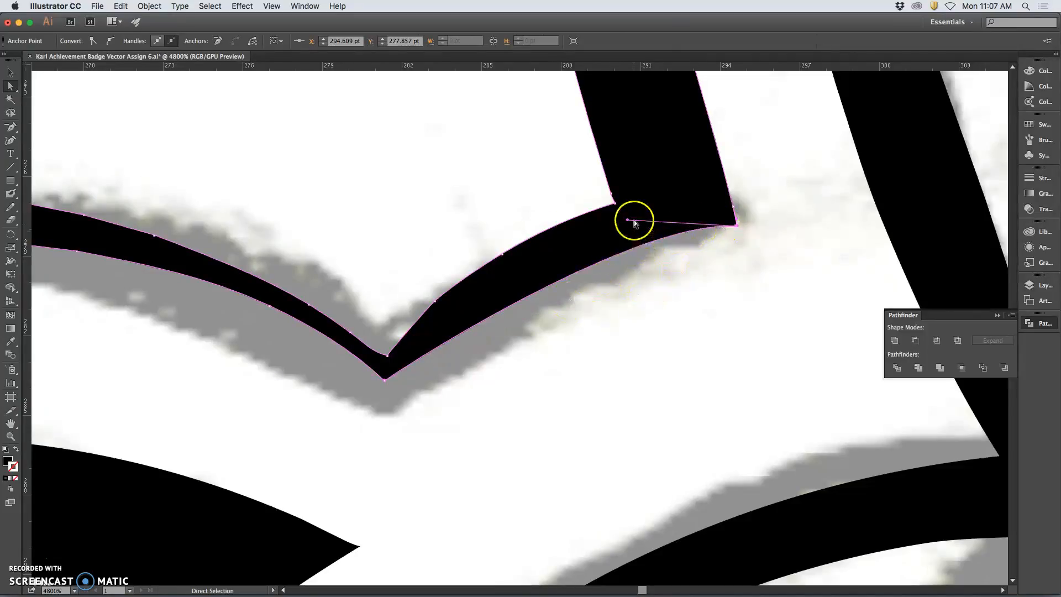
drag(615, 226, 490, 259)
click(663, 296)
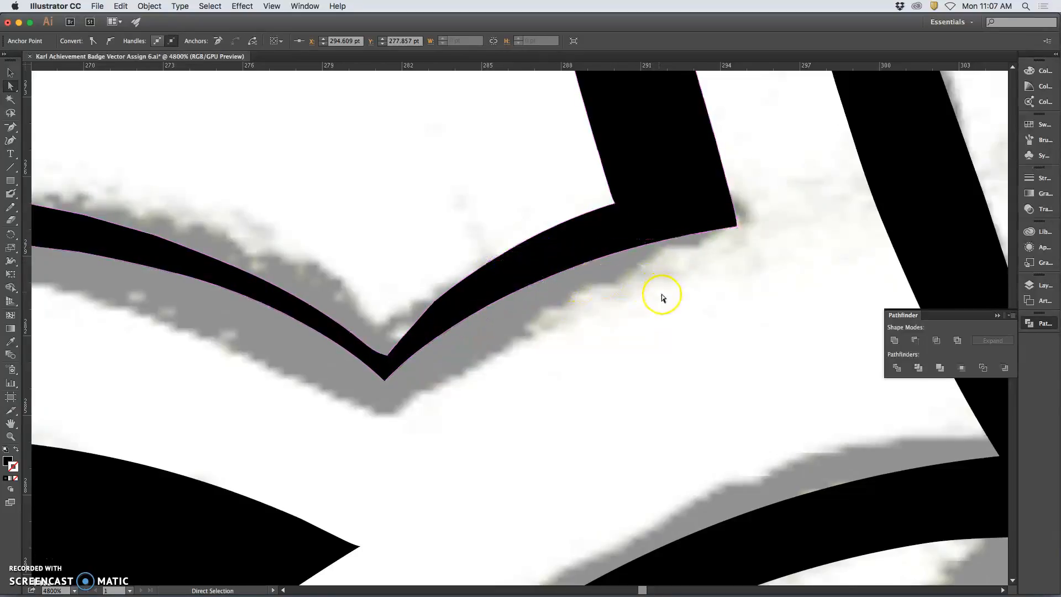
- Tidy the inner corner where the tapered stroke meets the curved stroke by moving its anchor point into a clean, sharp corner
drag(612, 196, 616, 205)
click(609, 270)
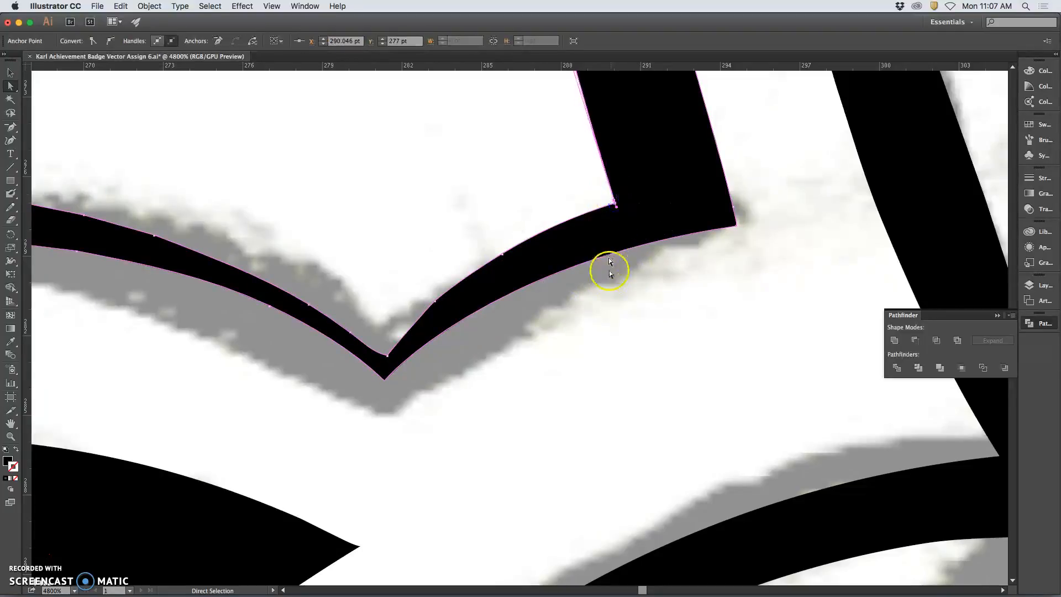
click(617, 316)
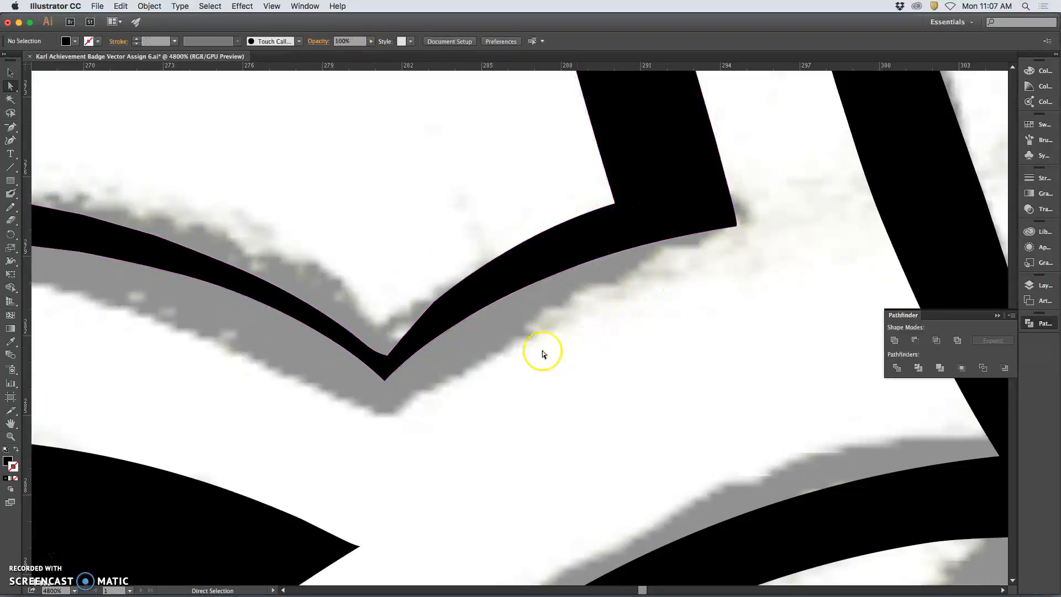
- Move the anchor at the V-shaped join's upper notch into a sharp tip and adjust its handle to smooth the adjoining left edge
click(338, 337)
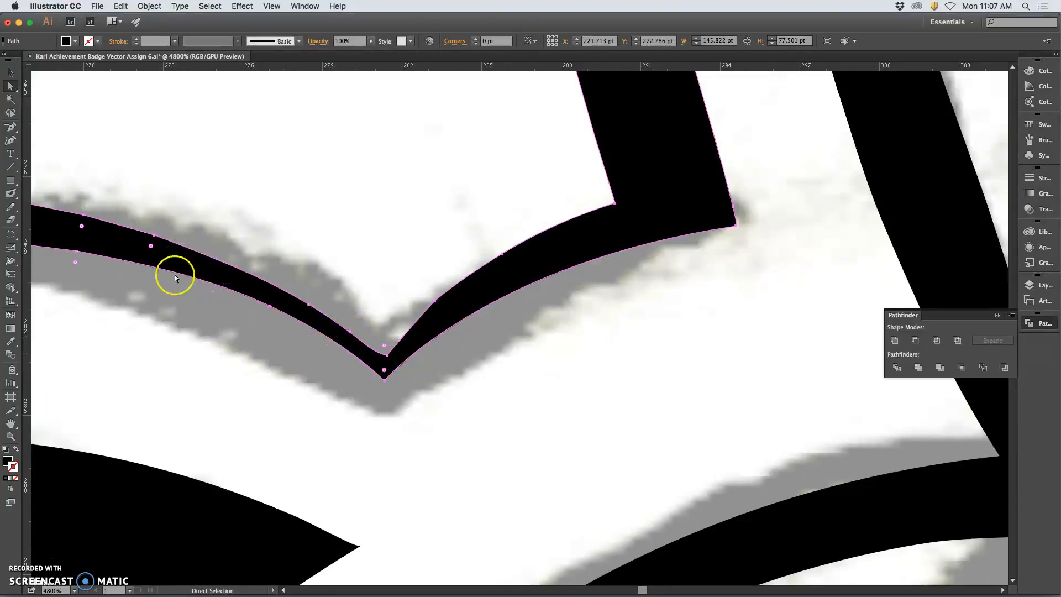
click(388, 335)
drag(389, 357, 350, 335)
click(372, 380)
click(370, 355)
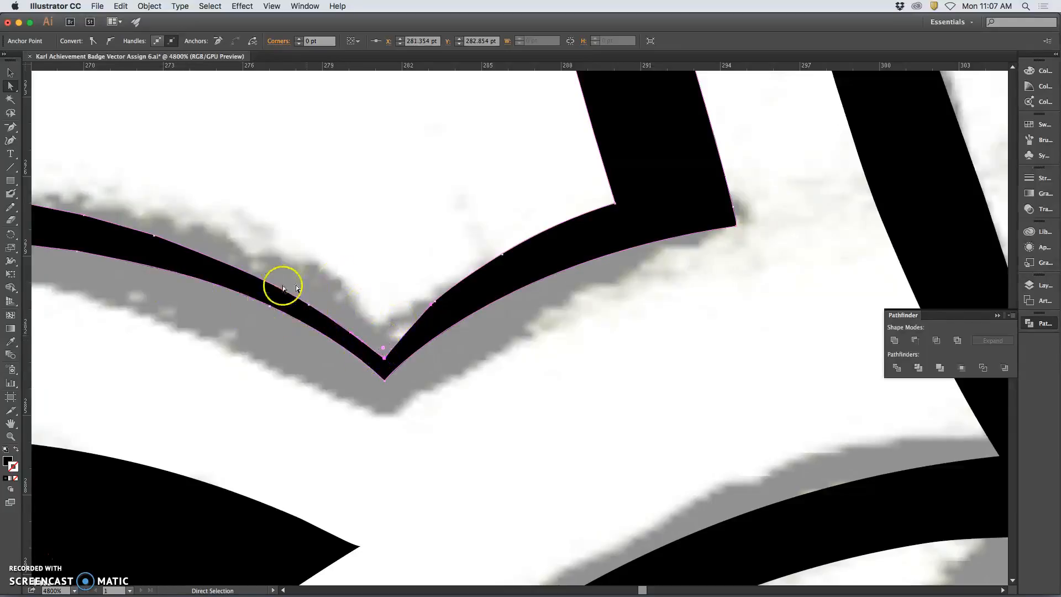
drag(436, 304, 435, 303)
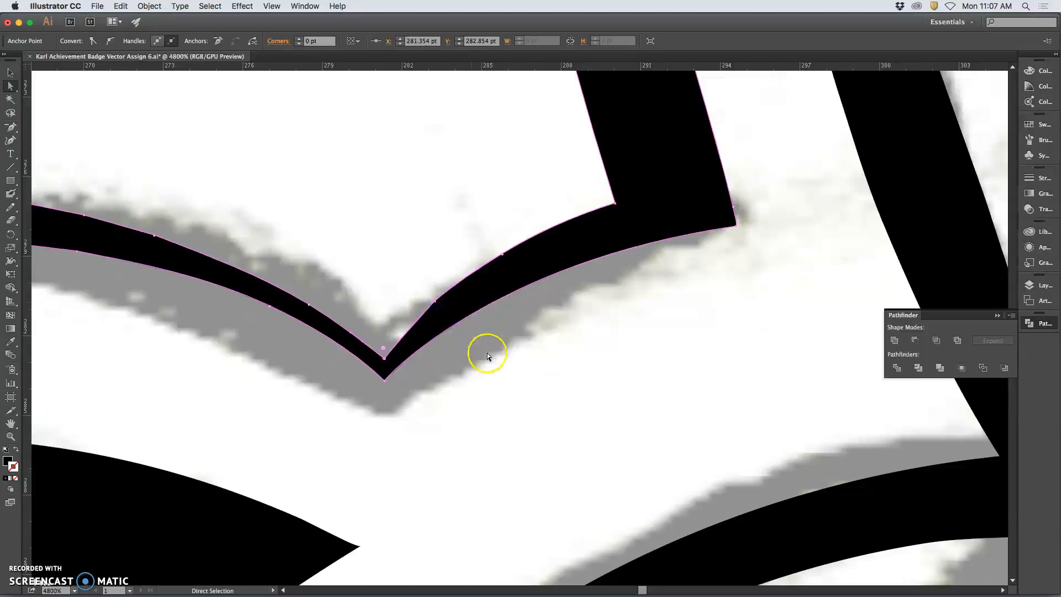
click(488, 362)
key(super+z)
key(super+z)
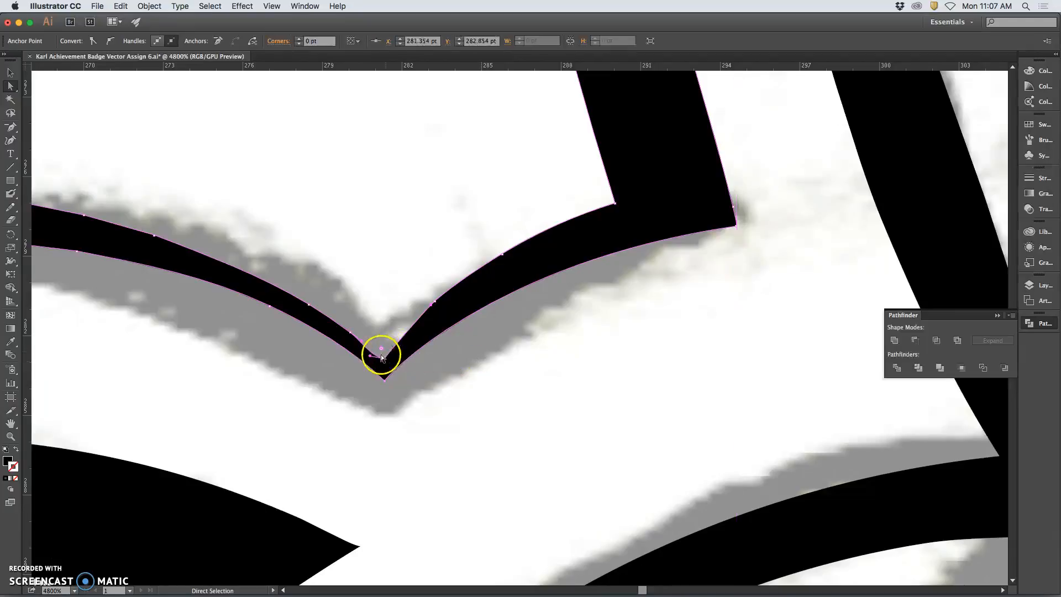
drag(372, 352, 369, 345)
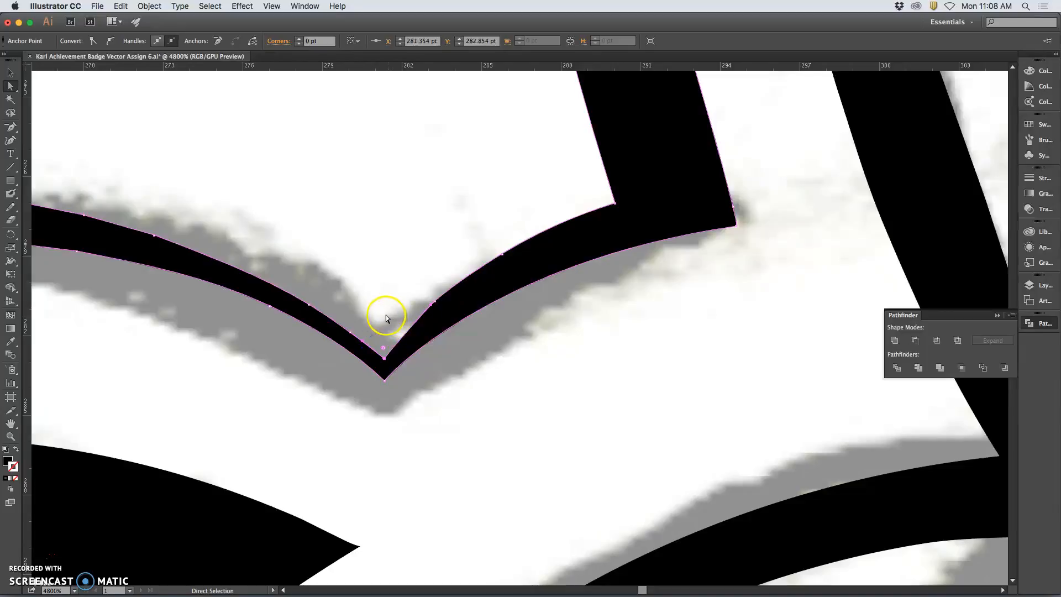
click(426, 394)
- Examine the reshaped join in the context of the whole badge
key(super+minus)
key(super+minus)
key(super+minus)
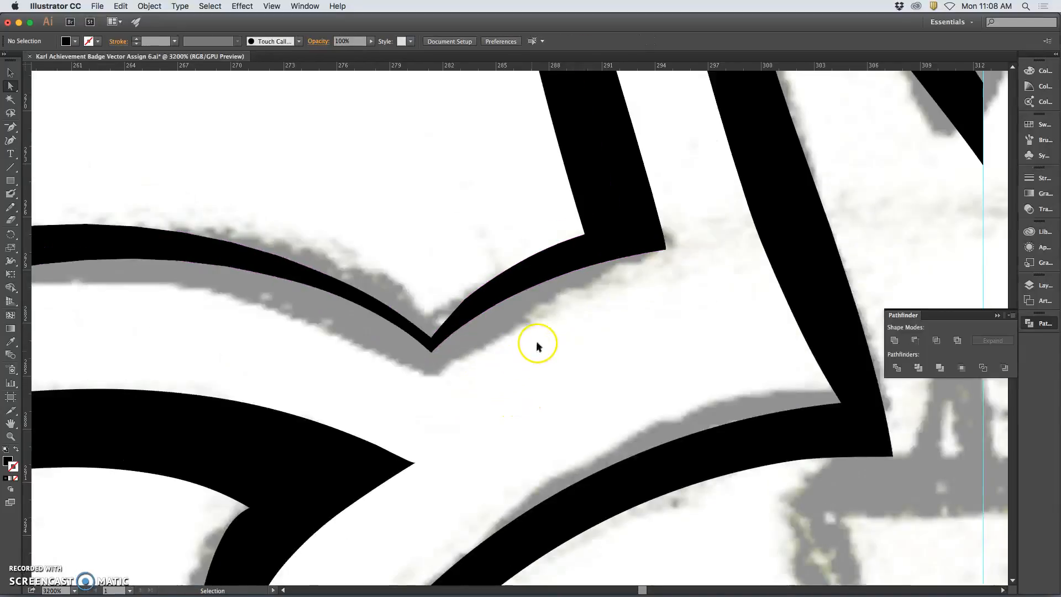
key(super+minus)
key(super+minus)
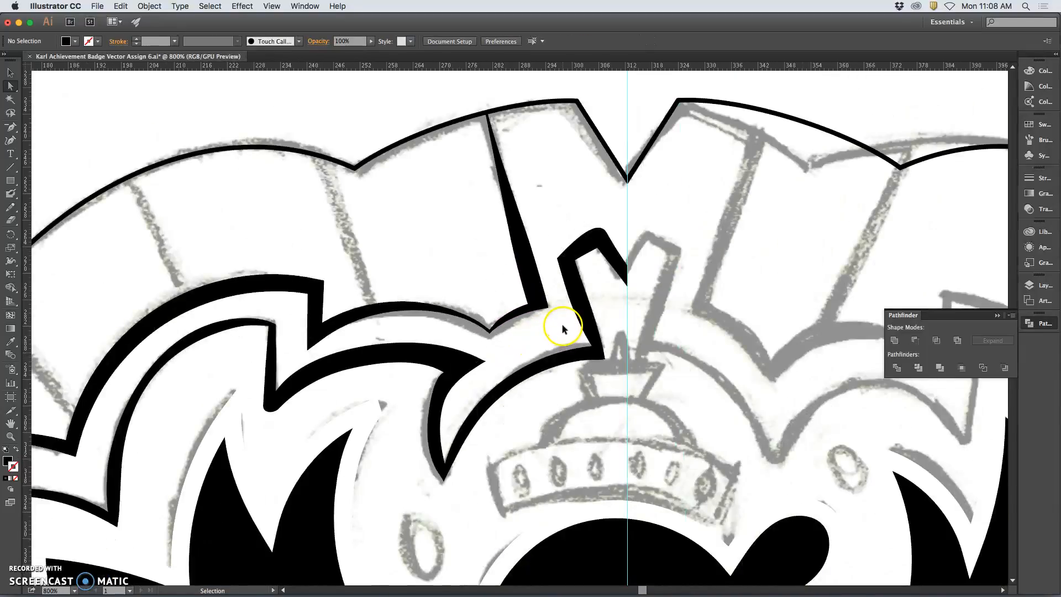
key(super+minus)
key(super+minus)
key(super+minus)
key(super+minus)
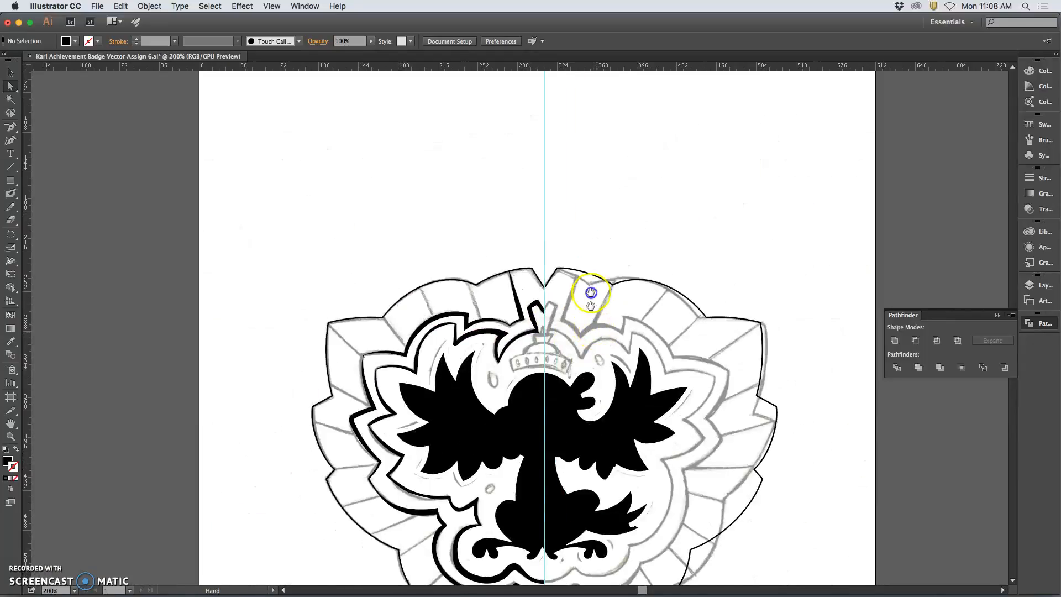
drag(591, 293, 575, 202)
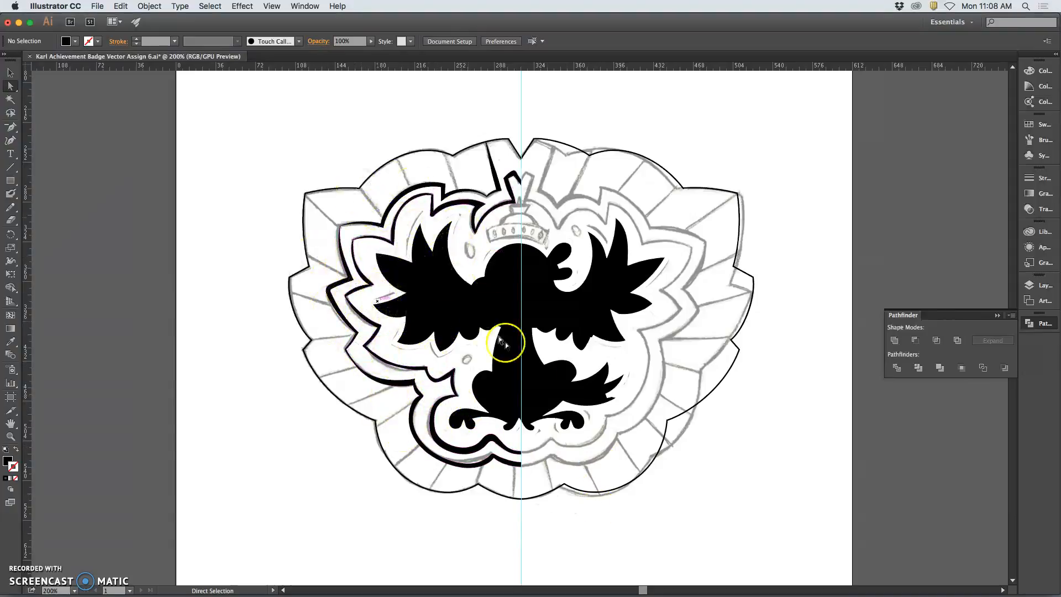
- Identify the black half-outline artwork by briefly hiding Layer 6, and select everything on that layer
click(1031, 285)
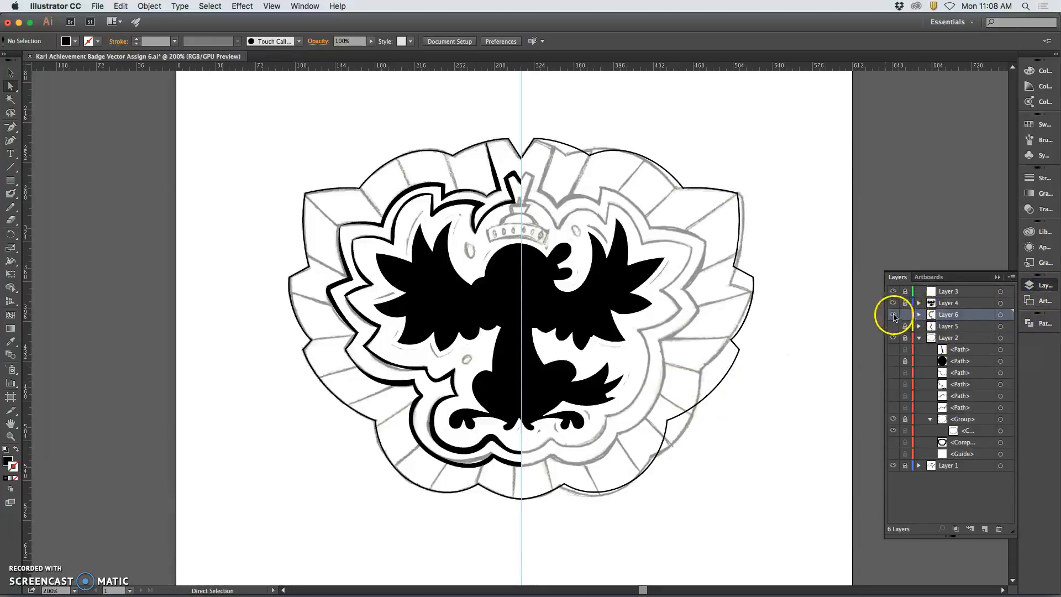
click(894, 314)
click(894, 315)
click(1001, 315)
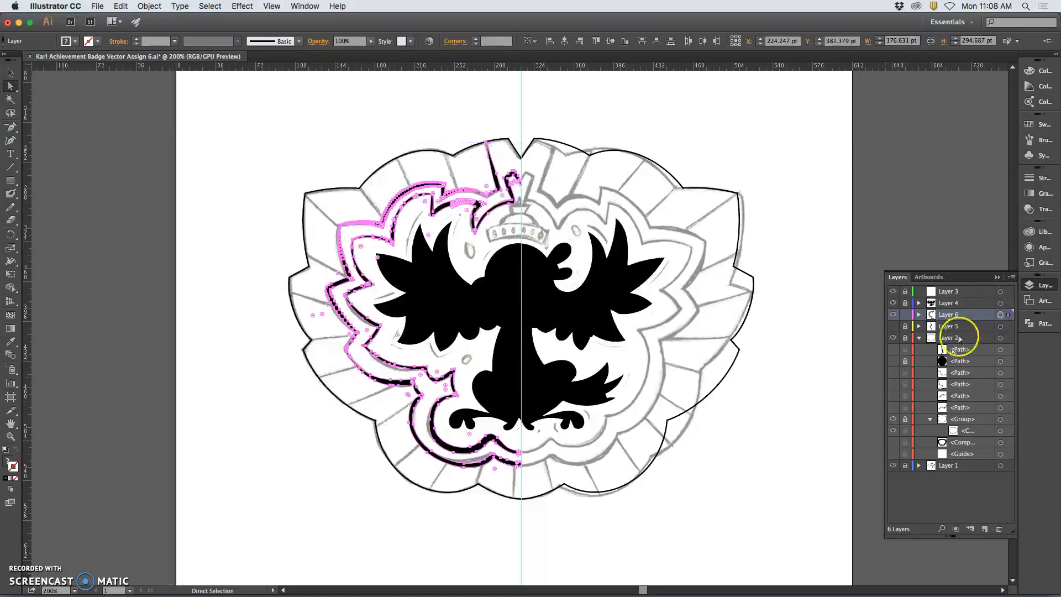
- Paste a copy of the half outline in place on a new layer above Layer 6, keeping Layer 6 locked
click(985, 529)
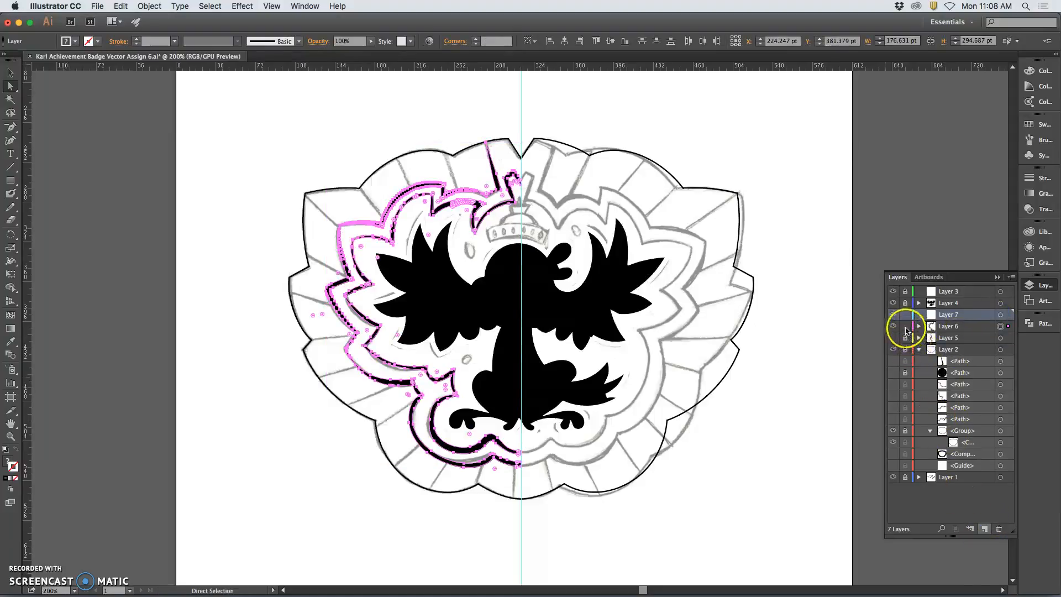
click(905, 326)
click(121, 6)
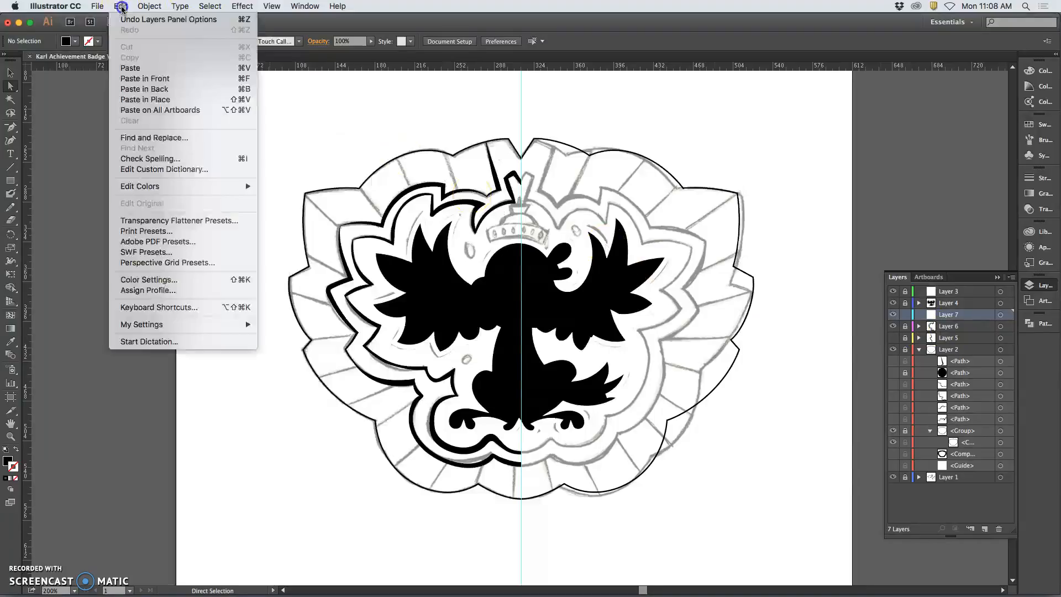
click(133, 100)
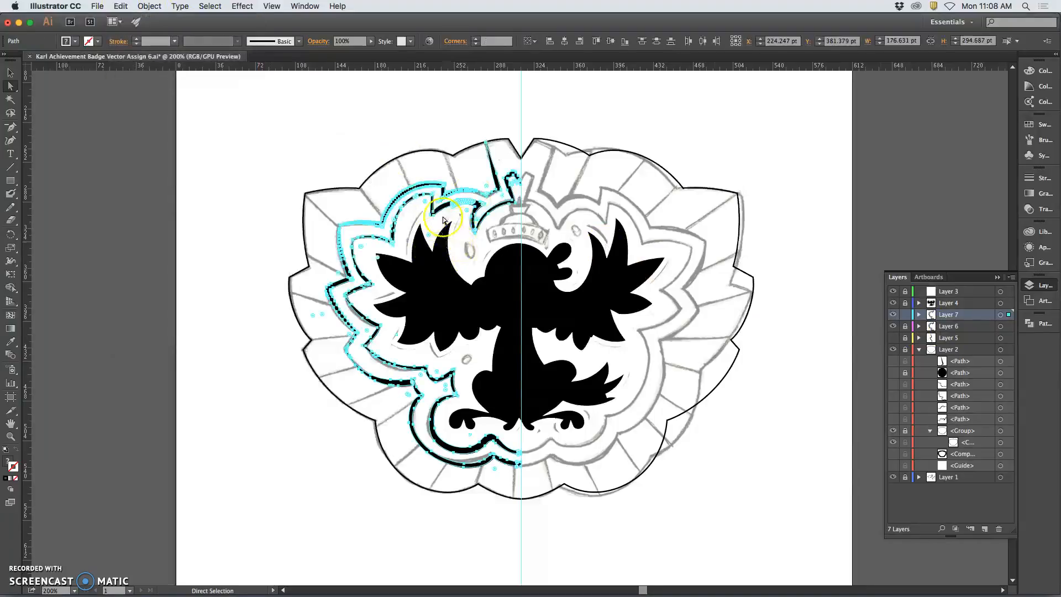
- Try to reflect the pasted half outline across the vertical axis and reposition it as a selected object
click(122, 6)
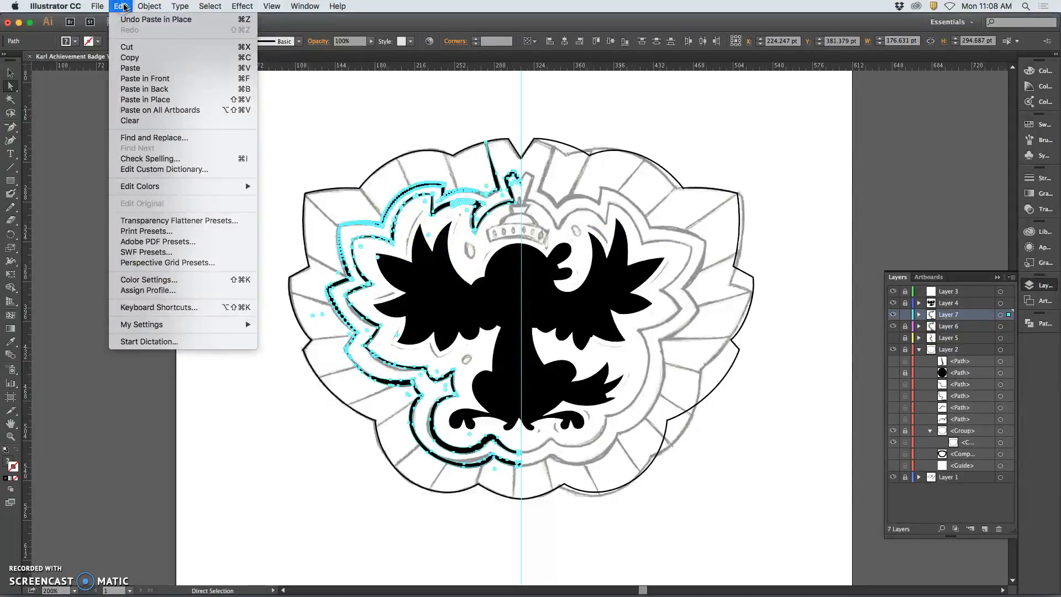
mouse_move(148, 6)
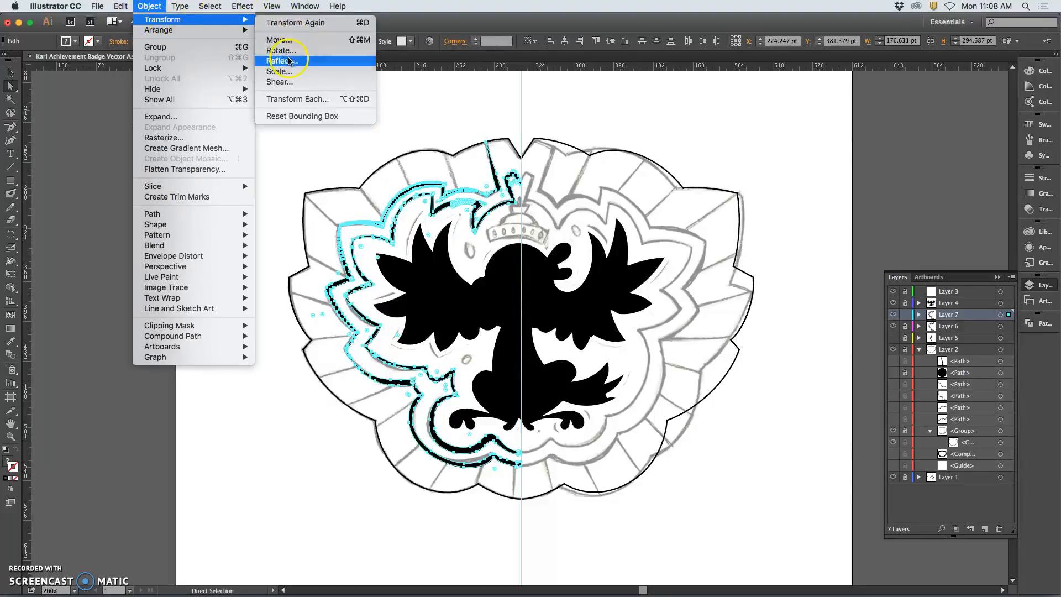
click(292, 59)
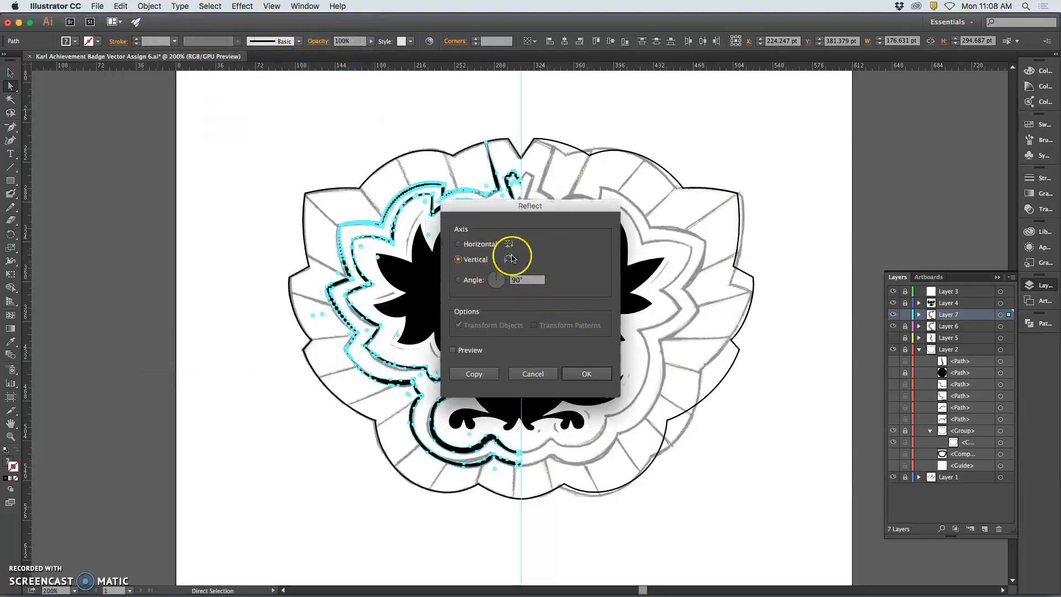
click(588, 374)
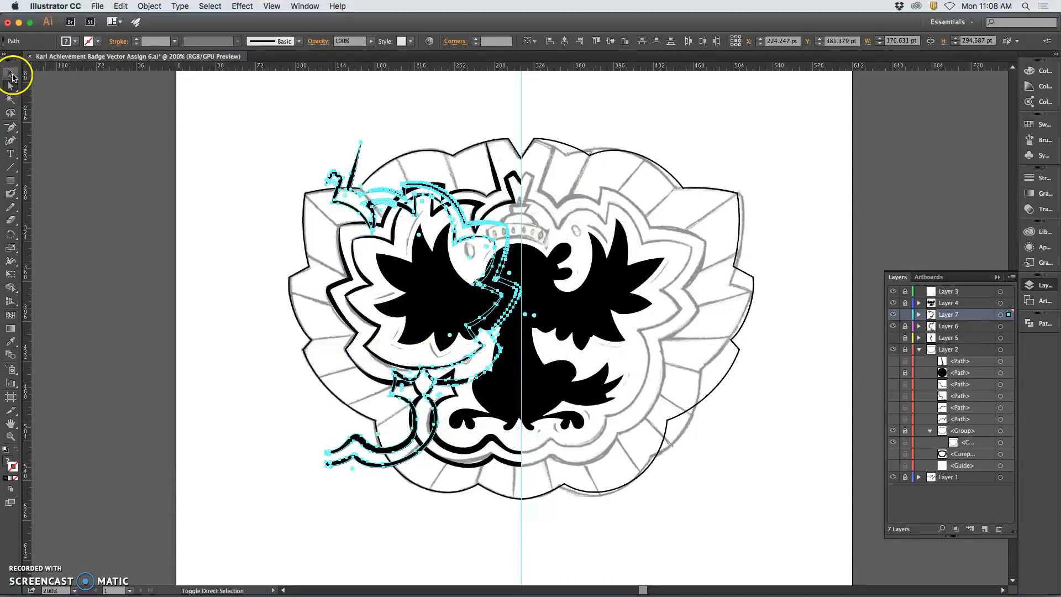
click(11, 75)
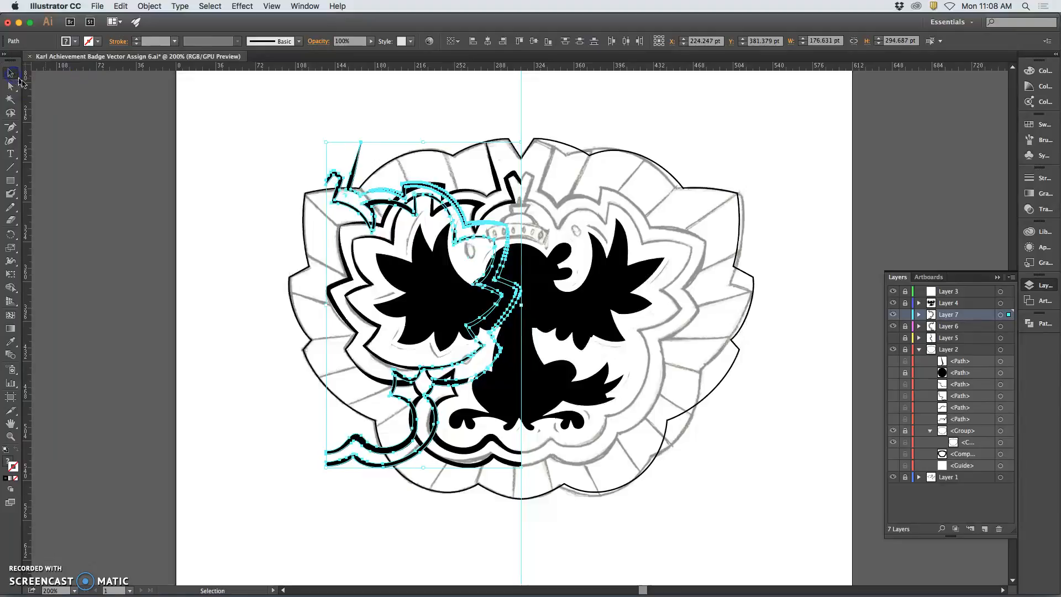
shift+click(378, 205)
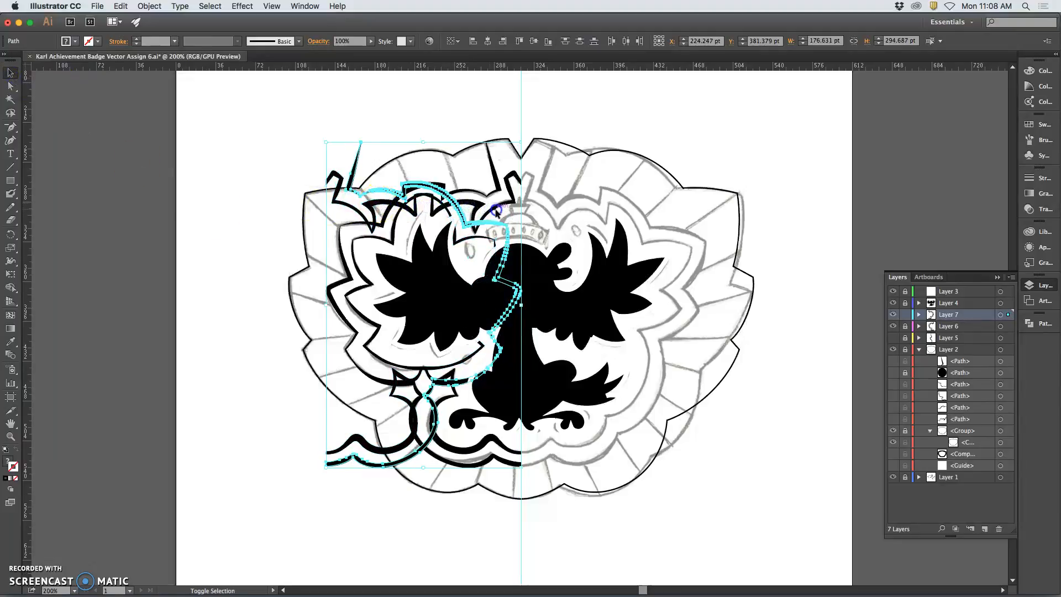
shift+click(478, 212)
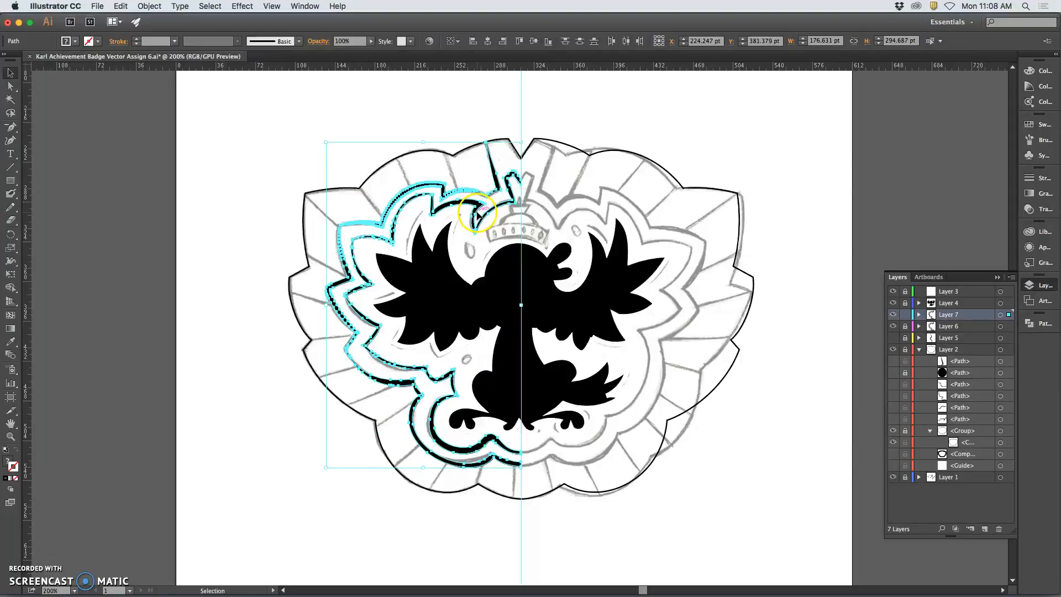
- Reflect the pasted half outline across the vertical axis
click(150, 6)
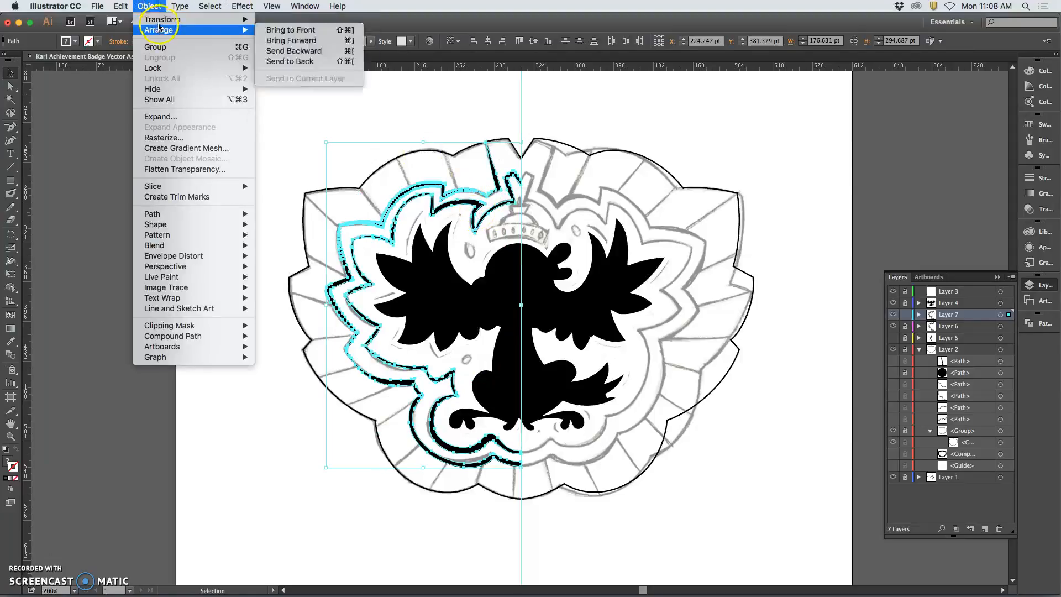
mouse_move(211, 20)
click(294, 61)
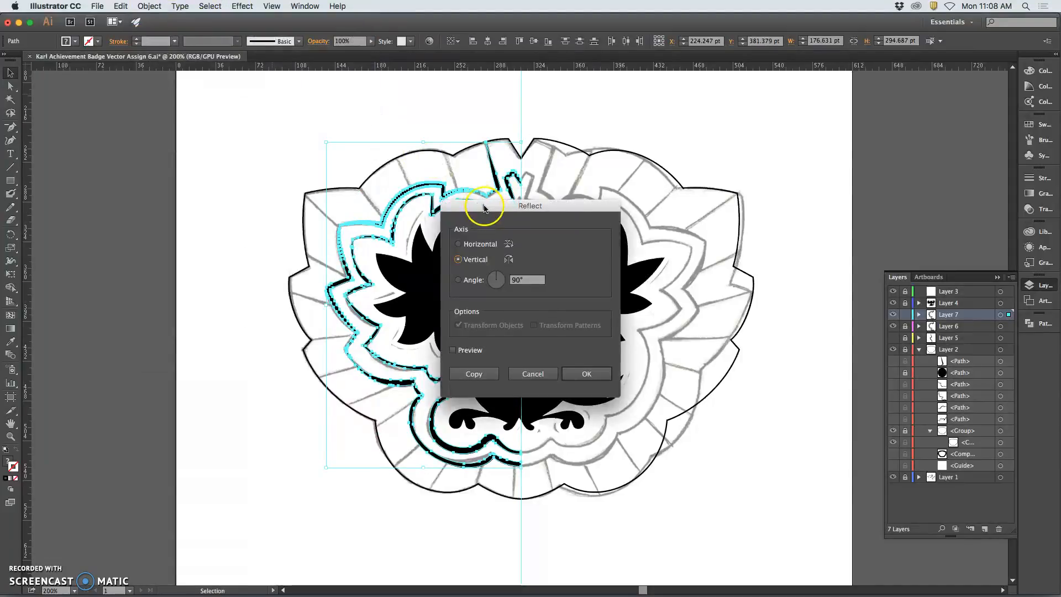
click(583, 369)
- Move the reflected half outline horizontally rightward to X 401.247 pt, aligning its inner edge with the vertical centre guide, and check the seam around the crown
key(Right)
key(Right)
key(Right)
key(Right)
key(Right)
key(Right)
key(Right)
key(Right)
key(Right)
key(Right)
key(Right)
key(Right)
key(Right)
key(Right)
key(Right)
key(Right)
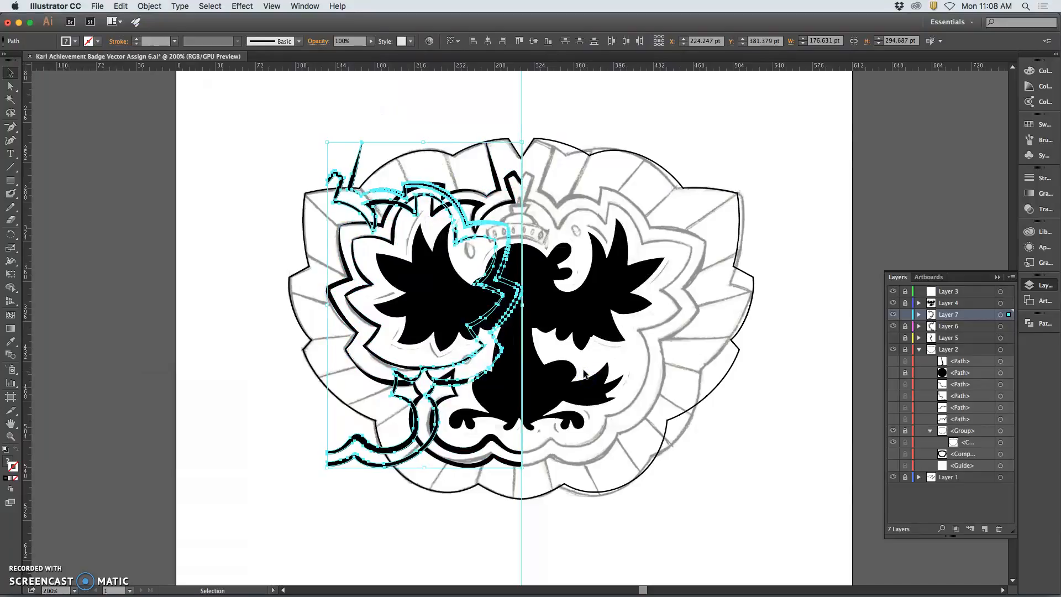
key(Right)
key(Right)
key(Right)
key(Right)
key(Right)
key(Right)
key(Right)
key(Right)
key(Right)
key(Right)
key(Right)
key(Right)
key(Right)
key(Right)
key(Right)
key(Right)
key(Right)
key(Right)
key(Right)
key(Right)
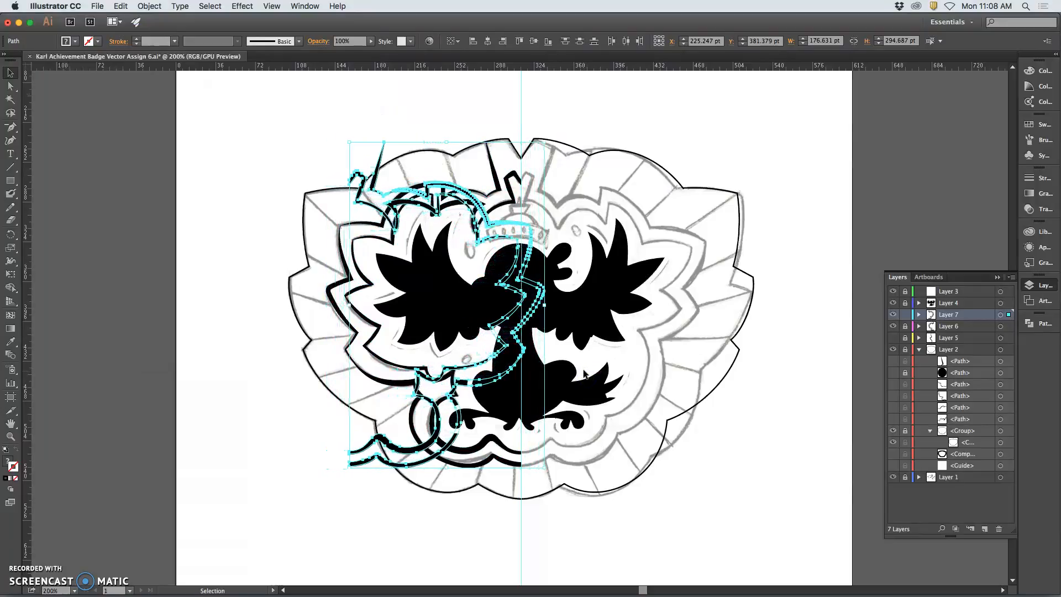
key(Right)
key(Right)
key(Right)
key(Right)
key(Right)
key(Right)
key(Right)
key(Right)
key(Right)
key(Right)
key(Right)
key(Right)
key(Right)
key(Right)
key(Right)
key(Right)
key(Right)
key(Right)
key(Right)
key(Right)
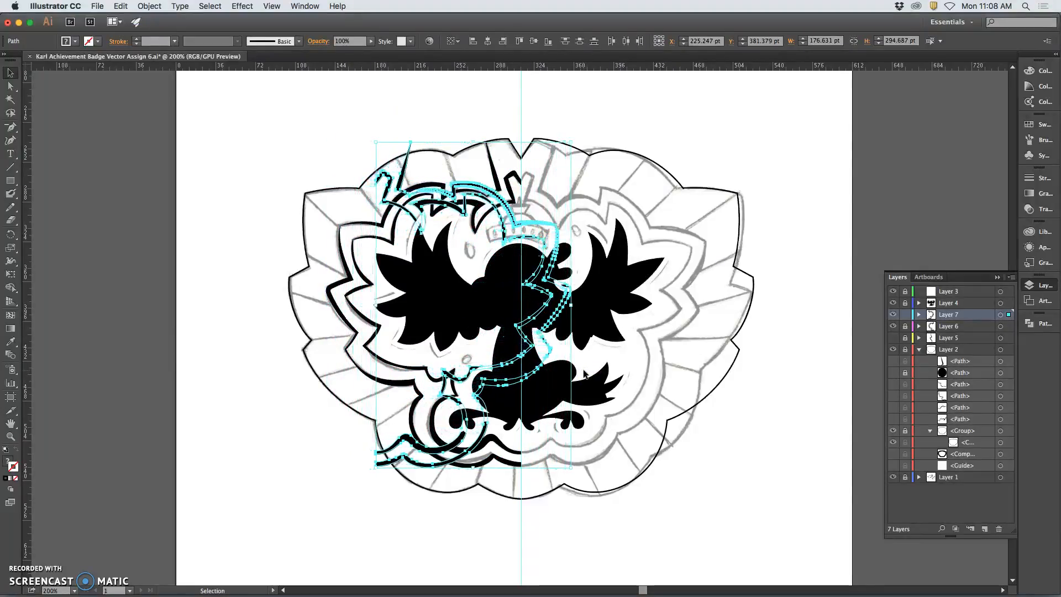
key(Right)
key(Right)
key(Right)
key(Right)
key(Right)
key(Right)
key(Right)
key(Right)
key(Right)
key(Right)
key(Right)
key(Right)
key(Right)
key(Right)
key(Right)
key(Right)
key(Right)
key(Right)
key(Right)
key(Right)
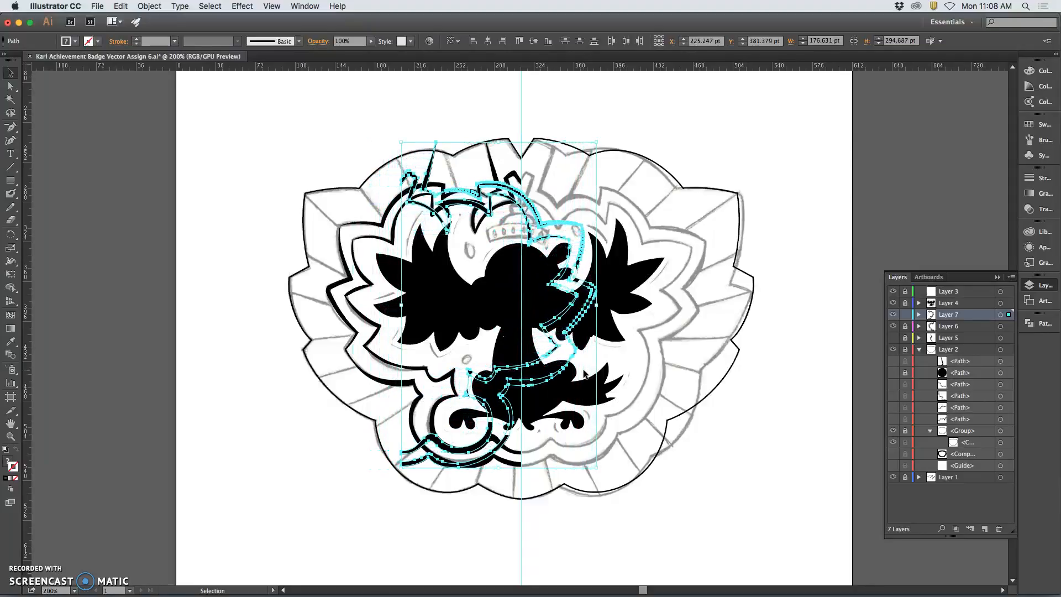
key(Right)
key(Right)
key(Right)
key(Right)
key(Right)
key(Right)
key(Right)
key(Right)
key(Right)
key(Right)
key(Right)
key(Right)
key(Right)
key(Right)
key(Right)
key(Right)
key(Right)
key(Right)
key(Right)
key(Right)
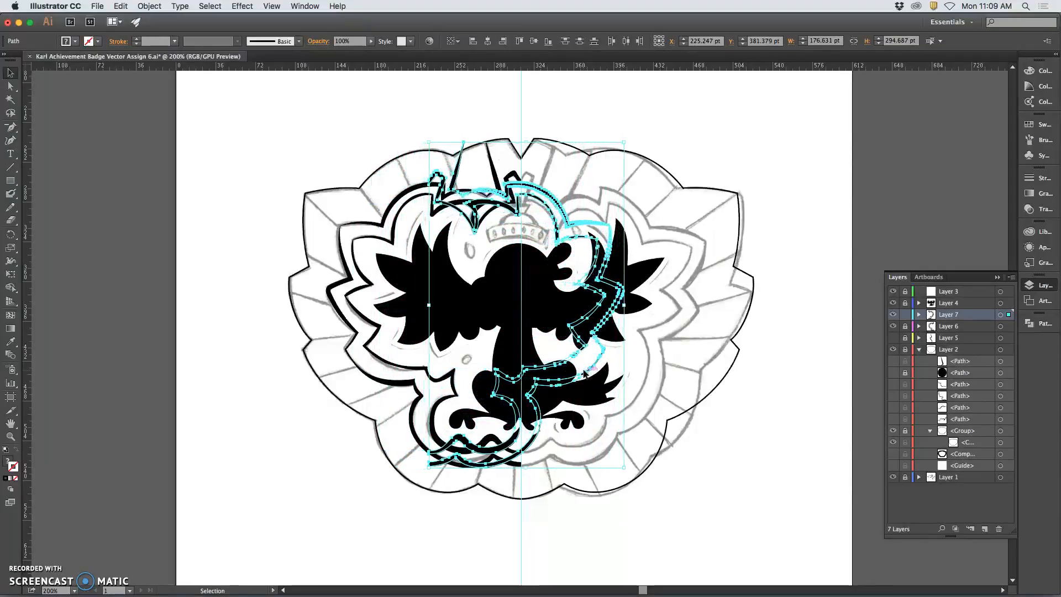
key(Right)
key(Right)
key(Right)
key(Right)
key(Right)
key(Right)
key(Right)
key(Right)
key(Right)
key(Right)
key(Right)
key(Right)
key(Right)
key(Right)
key(Right)
key(Right)
key(Right)
key(Right)
key(Right)
key(Right)
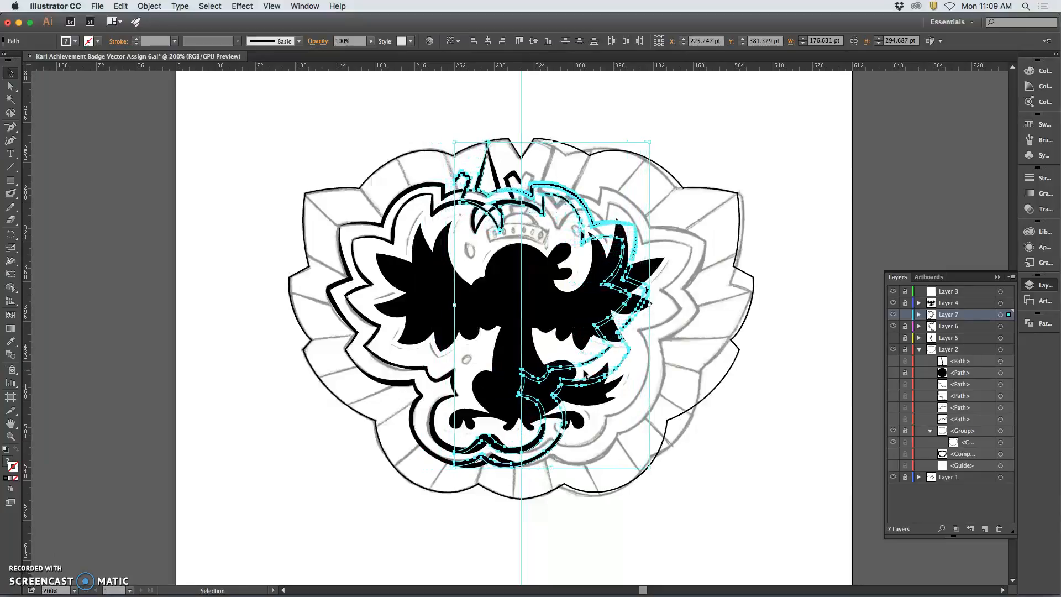
key(Right)
key(Right)
key(Right)
key(Right)
key(Right)
key(Right)
key(Right)
key(Right)
key(Right)
key(Right)
key(Right)
key(Right)
key(Right)
key(Right)
key(Right)
key(Right)
key(Right)
key(Right)
key(Right)
key(Right)
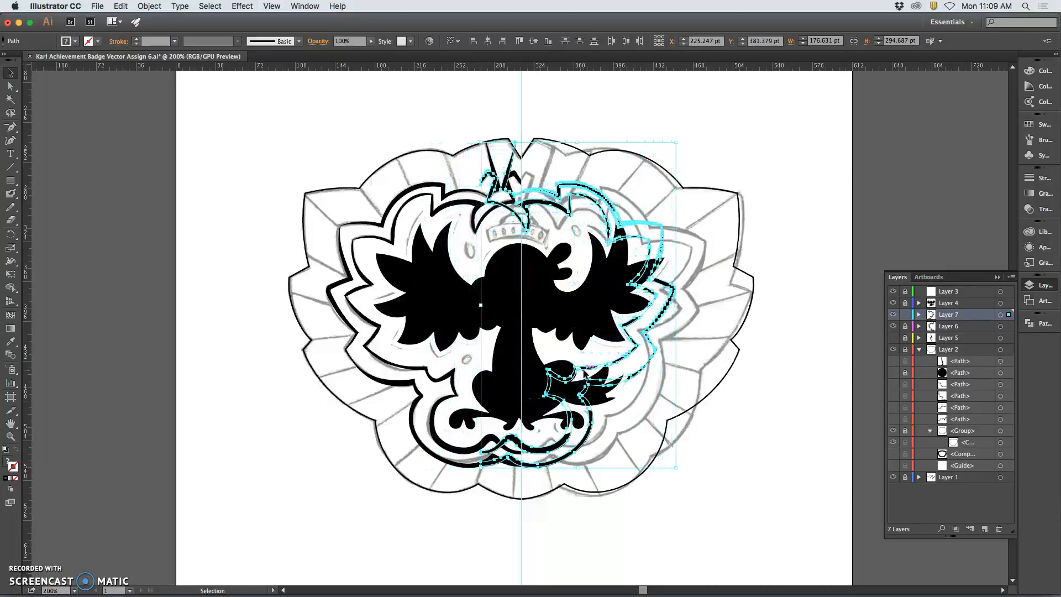
key(Right)
key(Right)
key(Right)
key(Right)
key(Right)
key(Right)
key(Right)
key(Right)
key(Right)
key(Right)
key(Right)
key(Right)
key(Right)
key(Right)
key(Right)
key(Right)
key(Right)
key(Right)
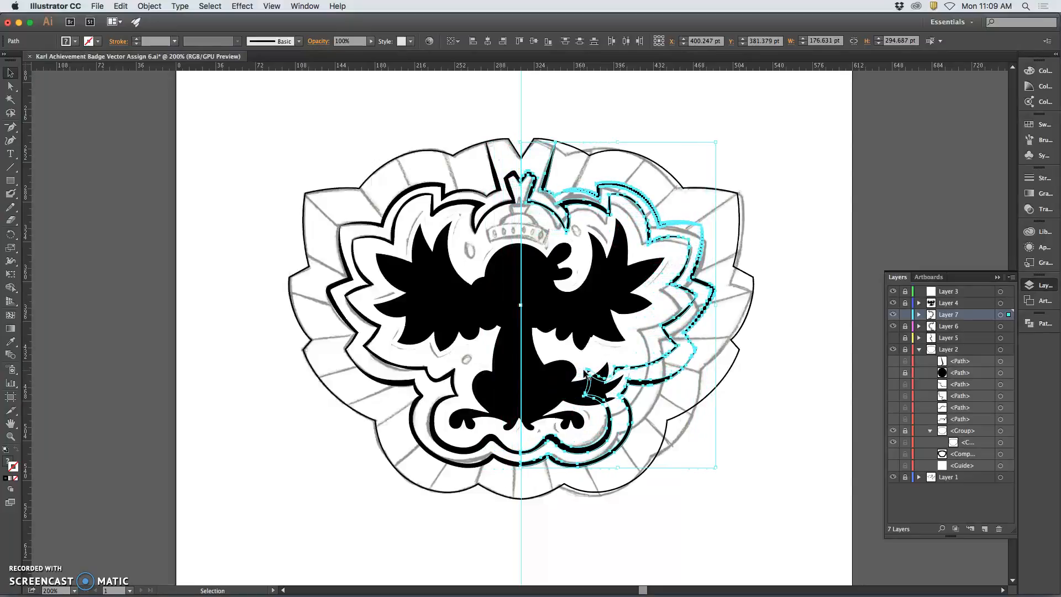
key(Right)
key(super+equal)
key(super+equal)
key(super+equal)
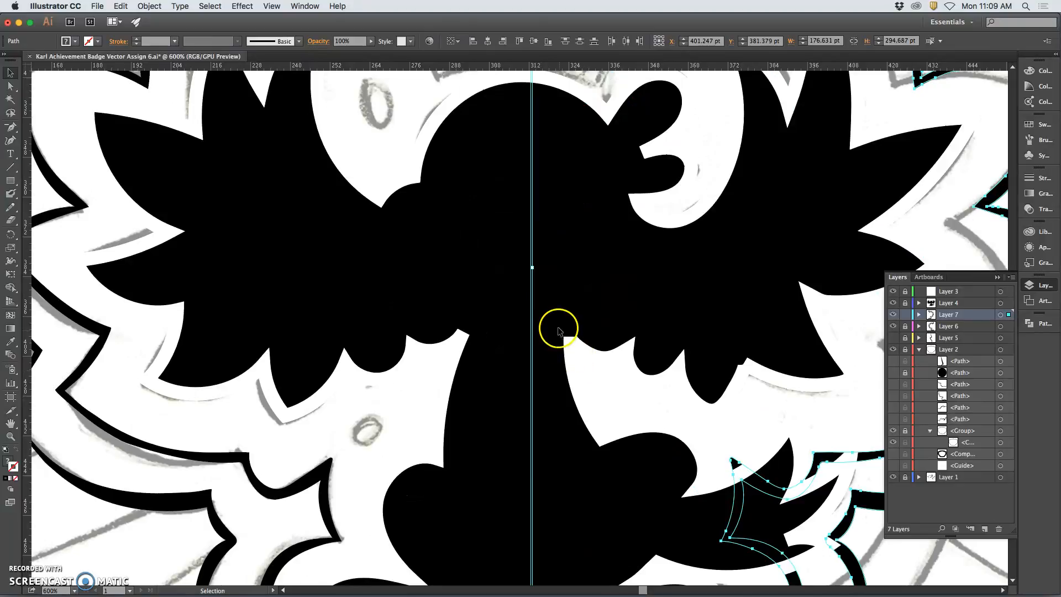
scroll(559, 330, up, 10)
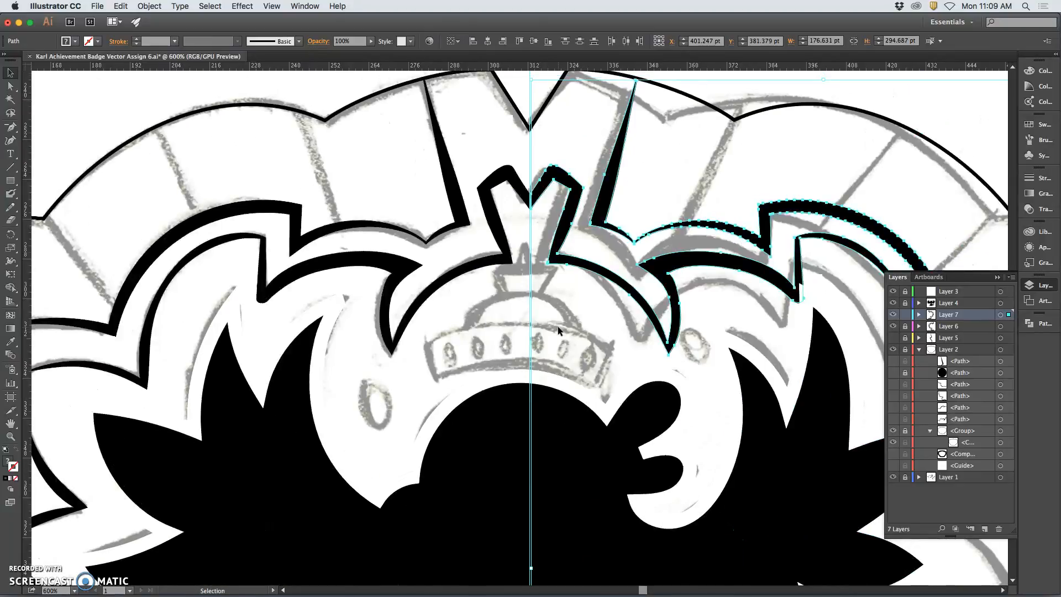
- Try nudging the reflected half outline leftward off the vertical centre guide, and return it to X 401.247 pt
key(Left)
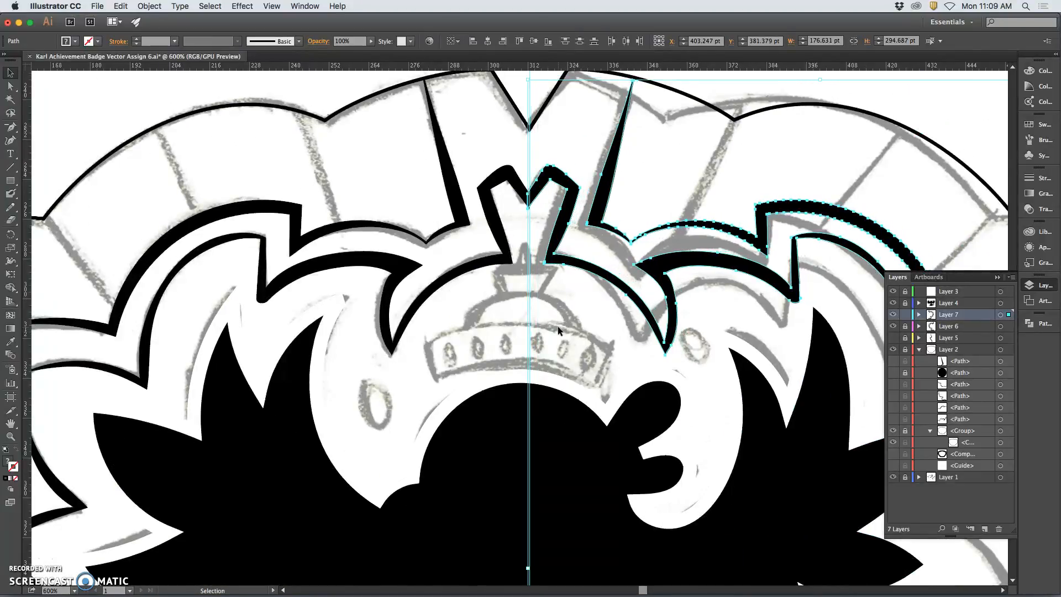
key(super+equal)
key(super+equal)
key(super+equal)
key(super+equal)
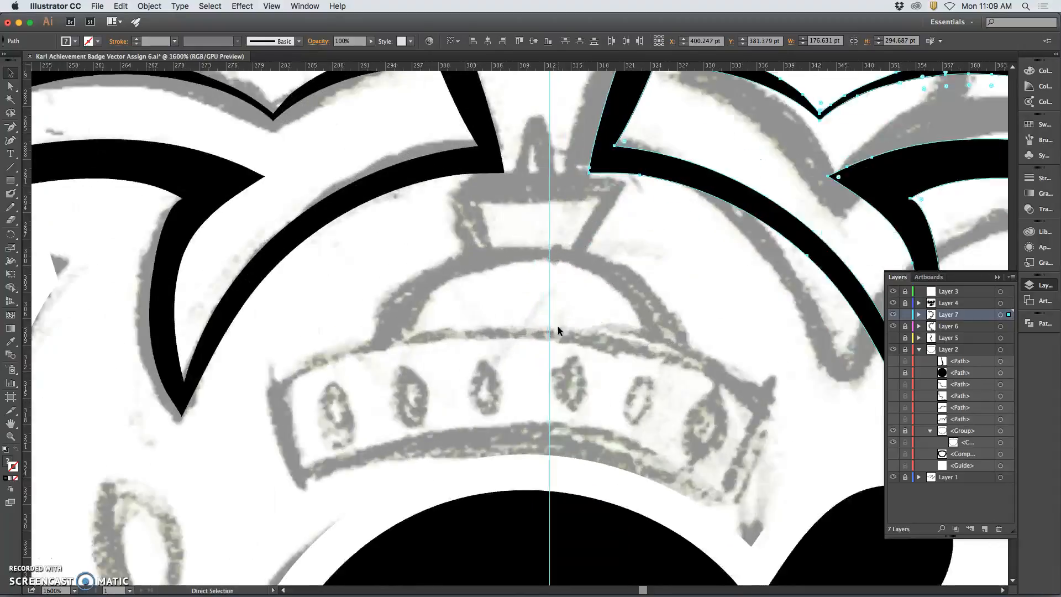
scroll(561, 316, up, 10)
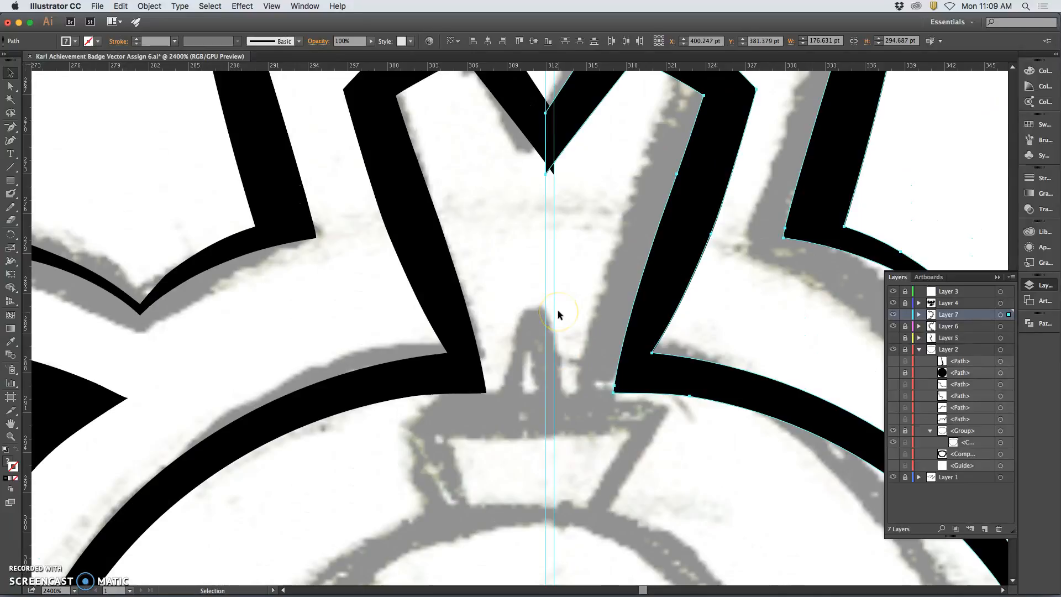
key(Right)
- Examine the centre seam between the two outline halves at the crown's V-shaped point
right_click(575, 116)
drag(575, 118, 571, 117)
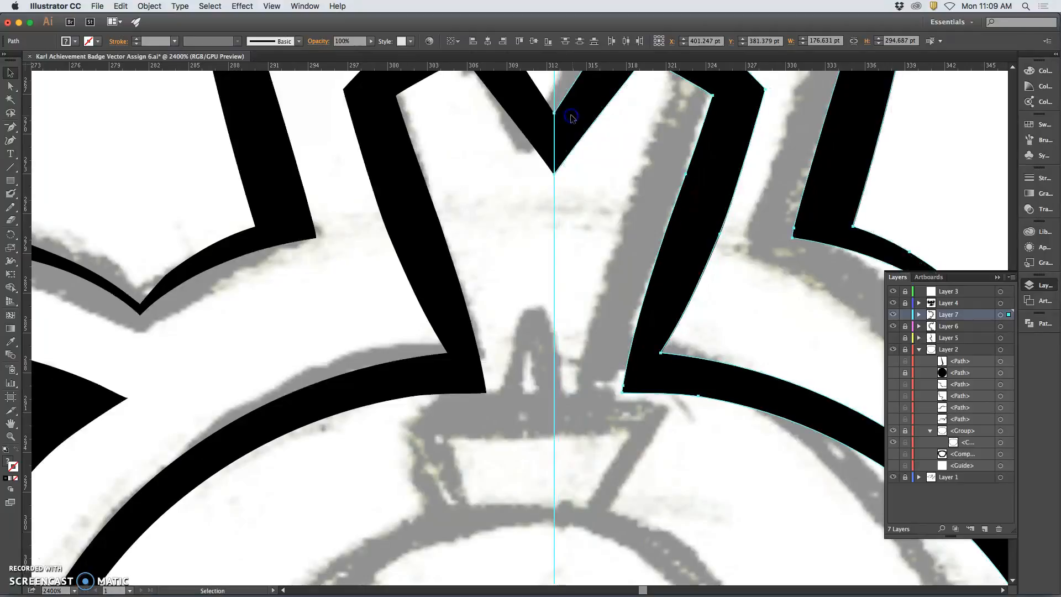
click(590, 160)
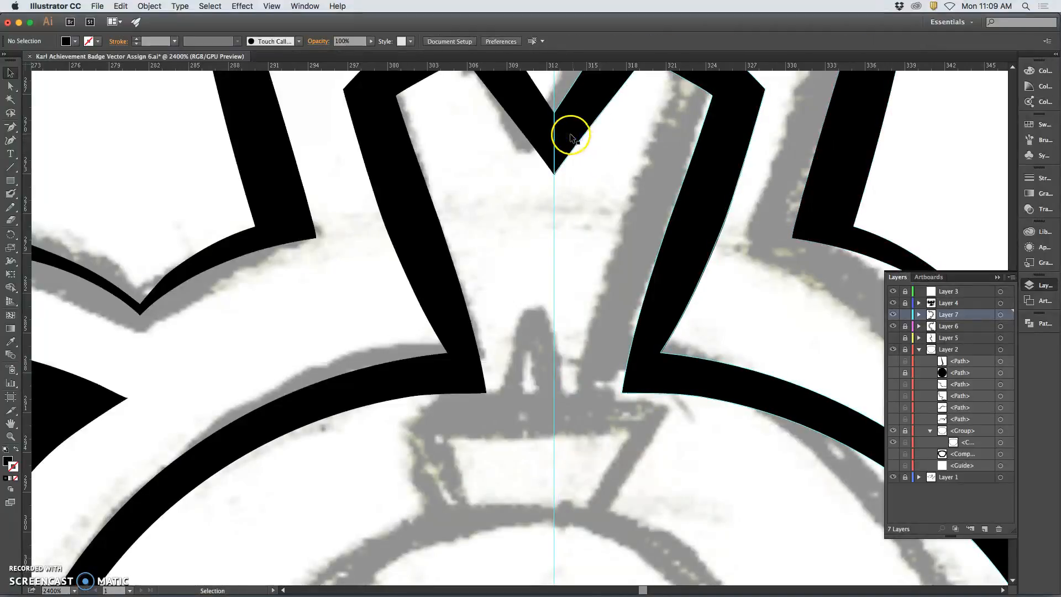
drag(570, 136, 569, 136)
click(592, 159)
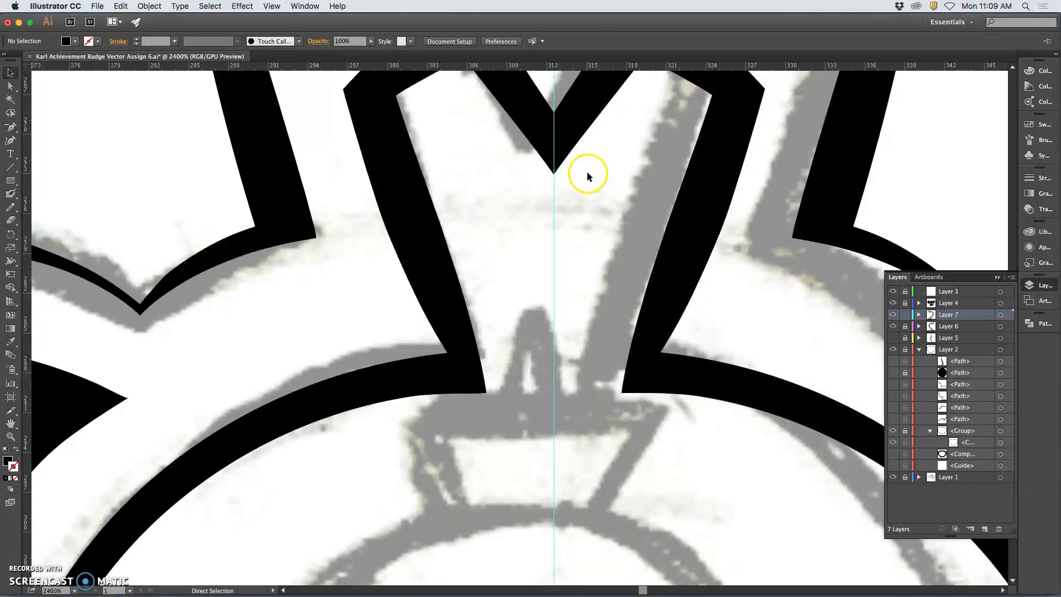
scroll(589, 174, up, 6)
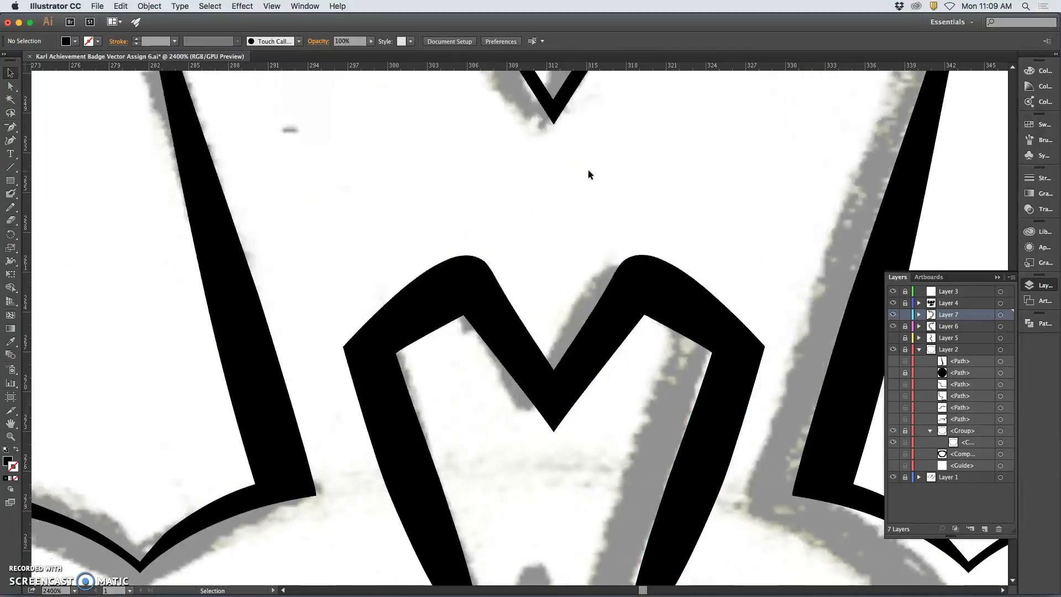
- Examine where the mirrored halves meet along the two curved outlines at the badge's base and around the top notch
scroll(588, 175, down, 20)
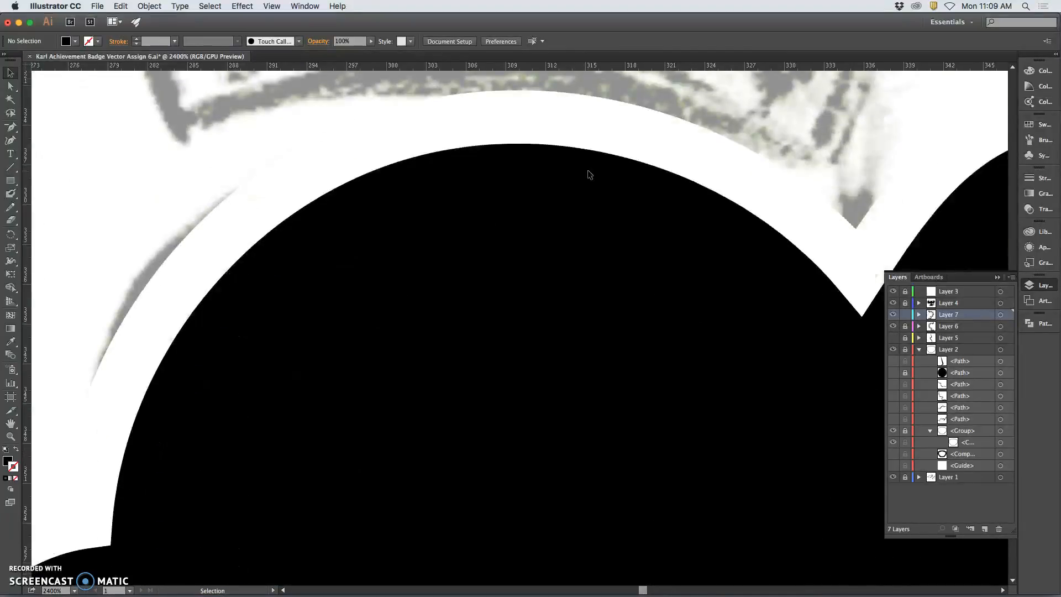
scroll(589, 175, up, 9)
scroll(588, 175, up, 10)
scroll(589, 174, up, 8)
click(573, 184)
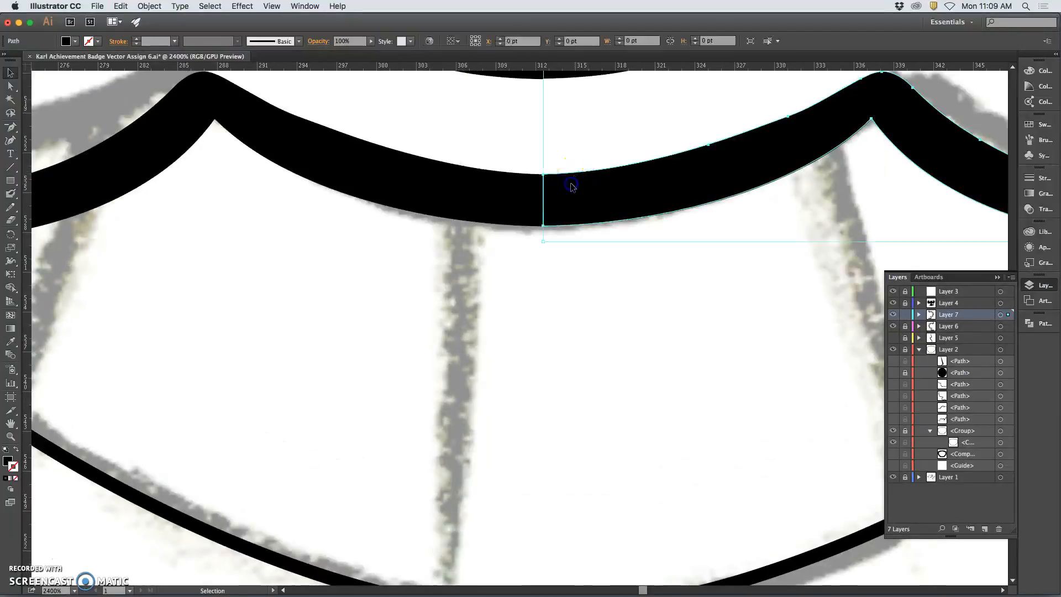
drag(559, 205, 558, 204)
click(558, 253)
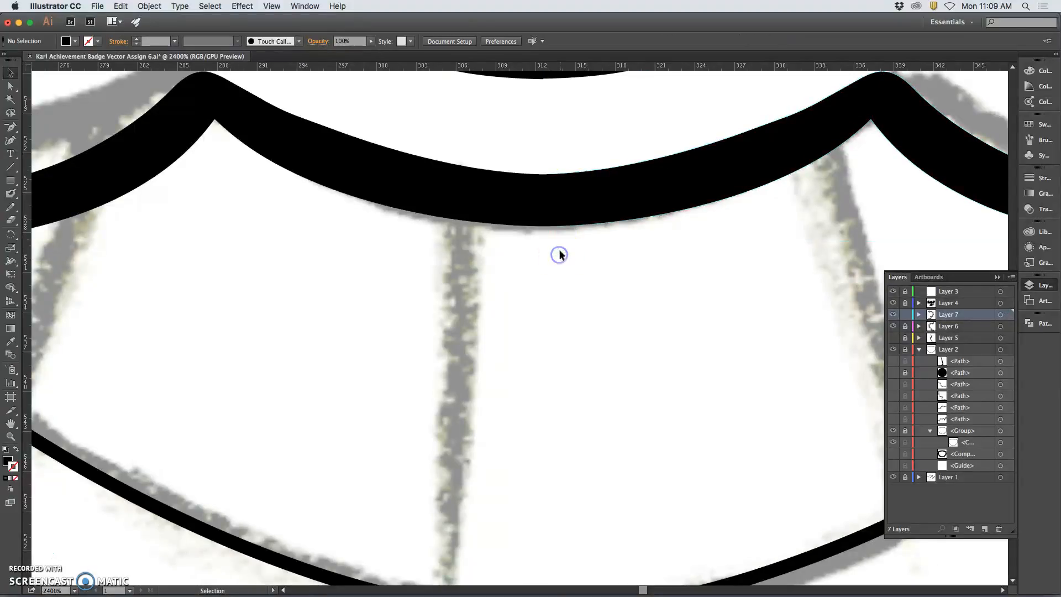
scroll(559, 213, up, 2)
scroll(562, 214, up, 5)
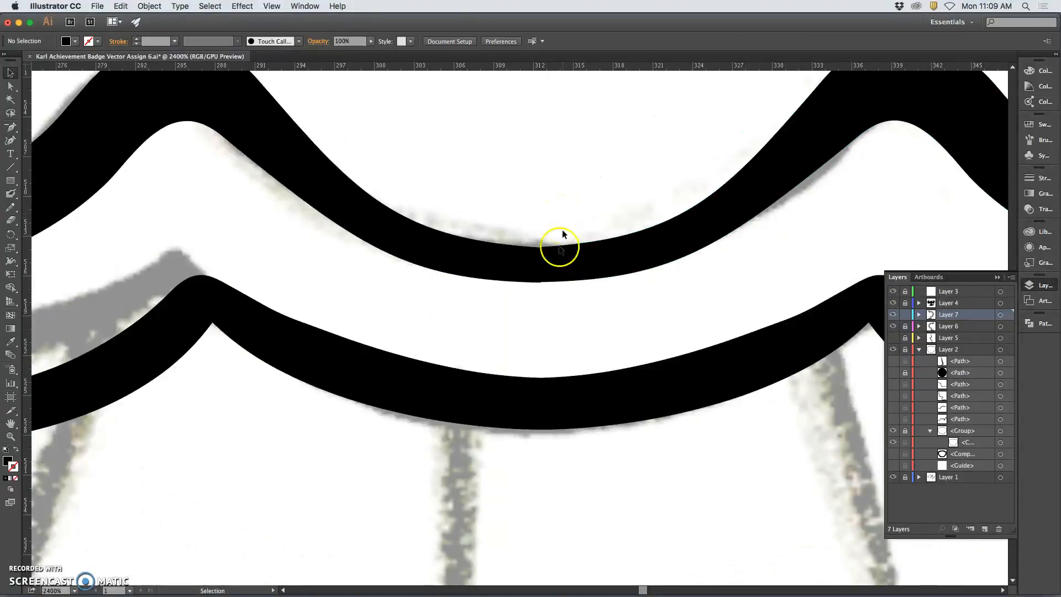
click(548, 268)
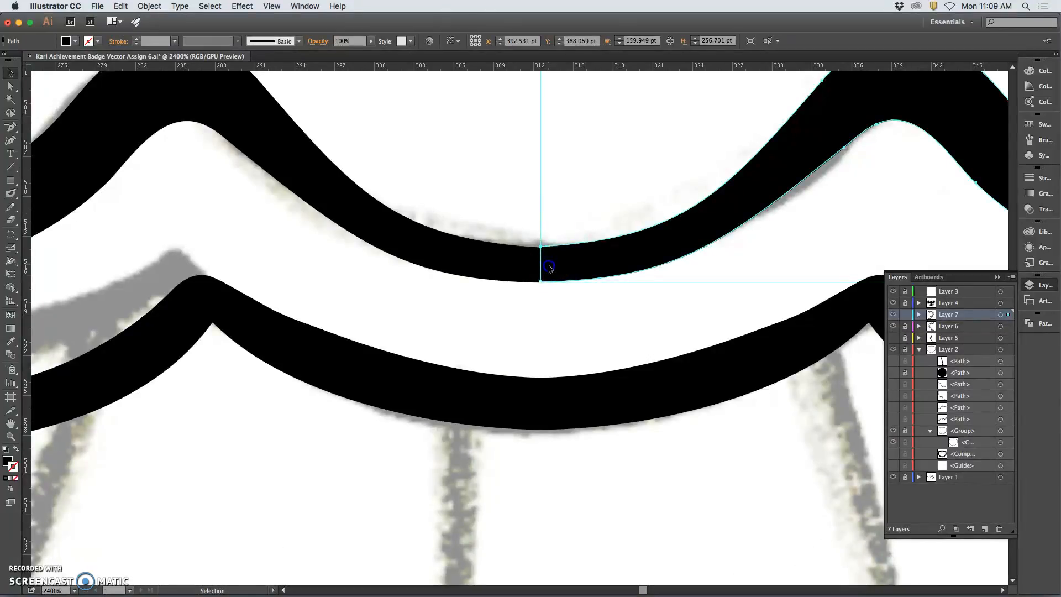
click(561, 305)
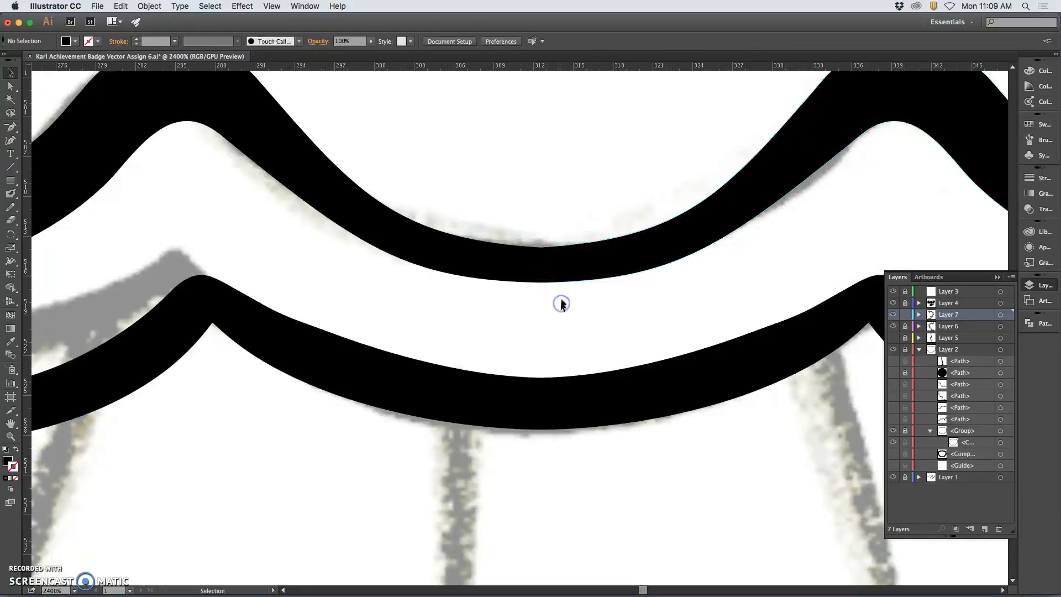
scroll(569, 287, up, 10)
scroll(572, 281, up, 15)
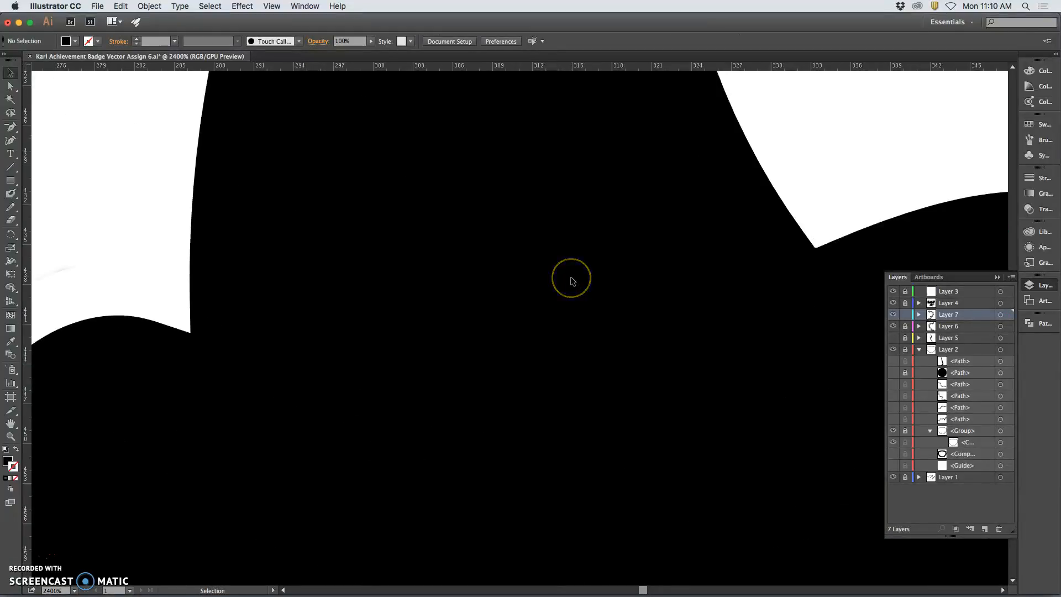
scroll(571, 281, down, 10)
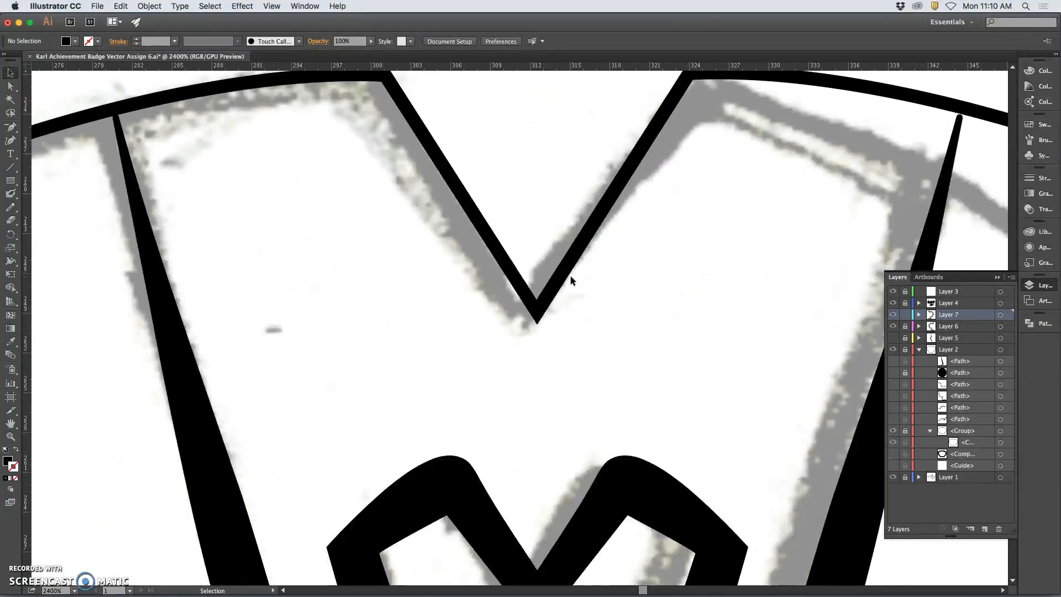
scroll(570, 281, down, 5)
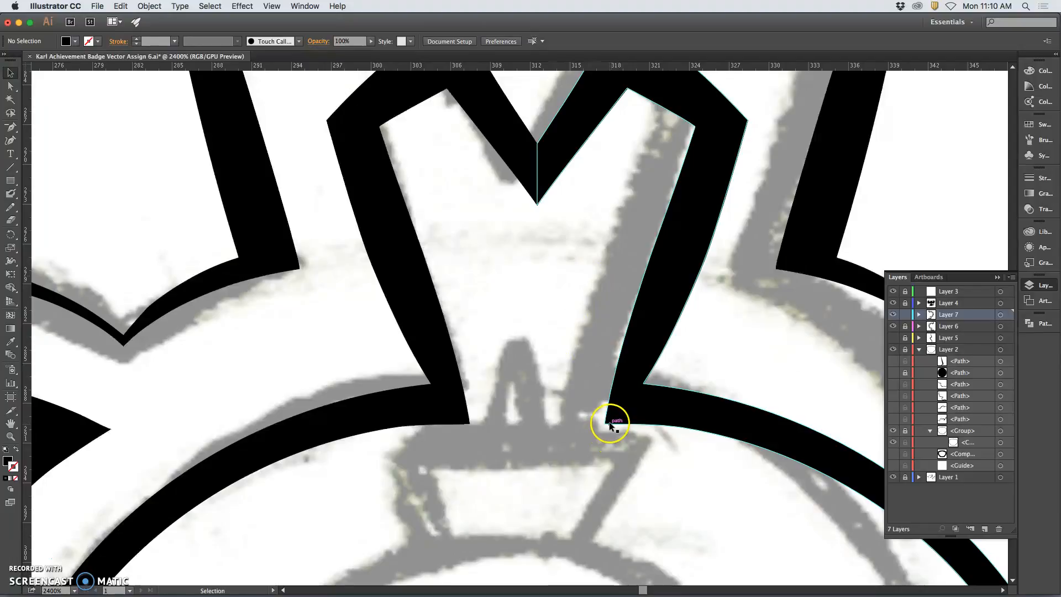
- Hide the pencil sketch on Layer 1 to view the whole badge as clean black artwork
key(super+minus)
key(super+minus)
key(super+minus)
key(super+minus)
key(super+minus)
key(super+minus)
key(super+minus)
key(super+minus)
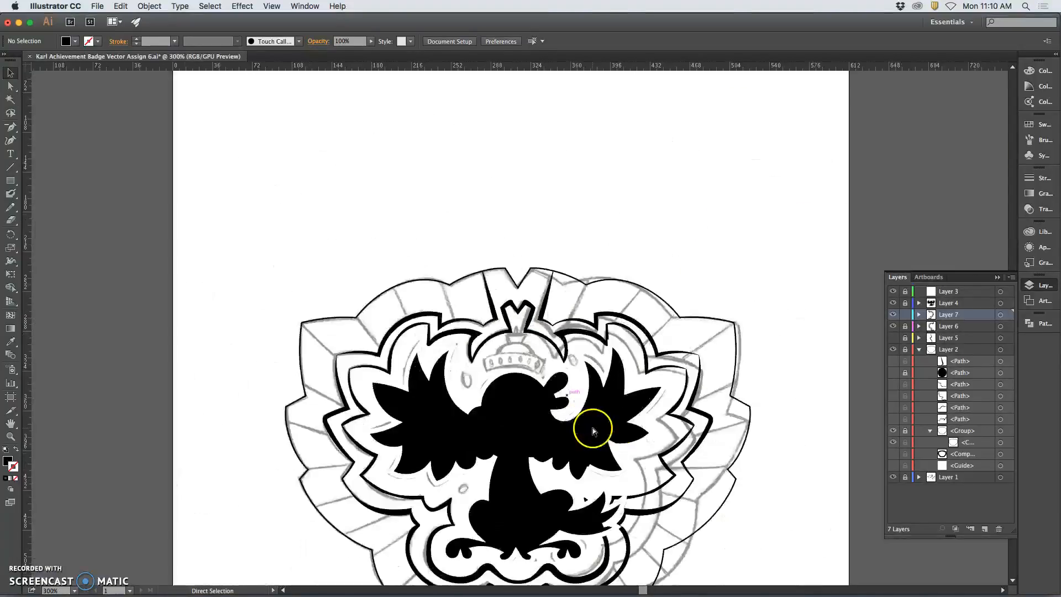
scroll(712, 454, down, 3)
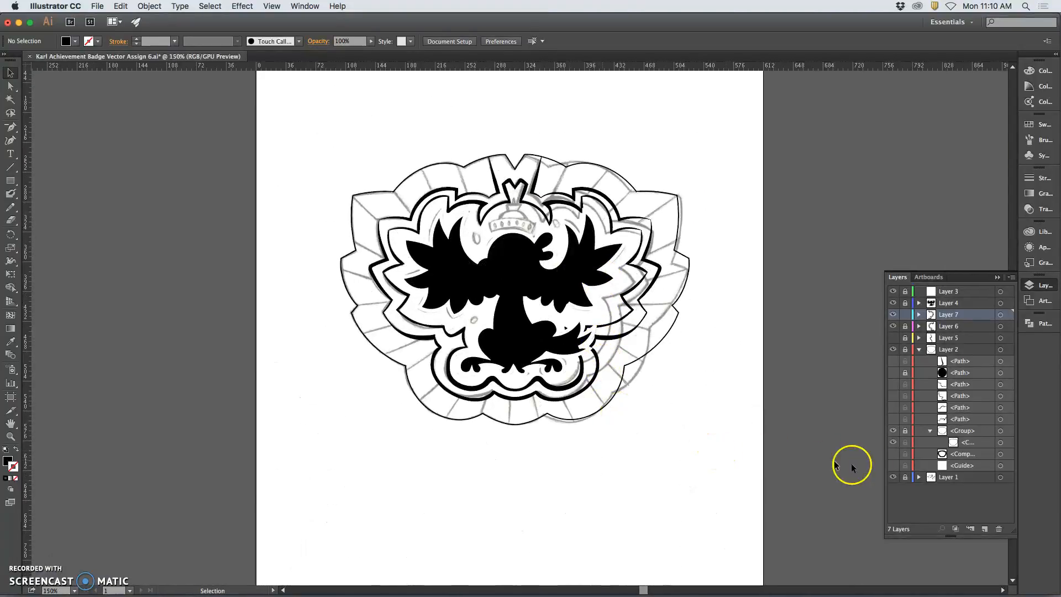
click(893, 477)
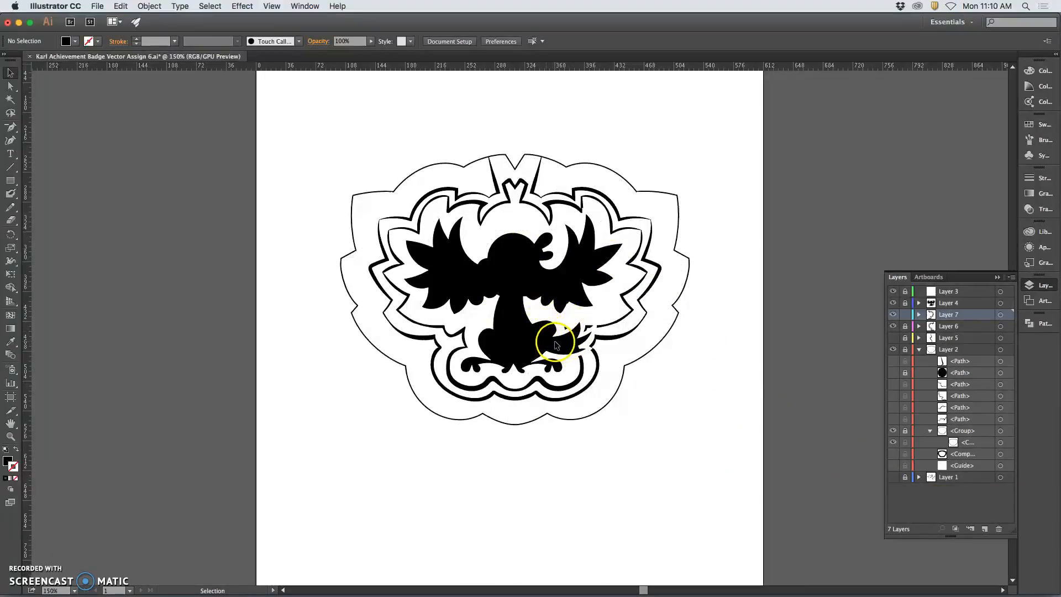
- Hide the black bird silhouette on Layer 4 so only the badge outlines are shown
key(super+equal)
key(super+equal)
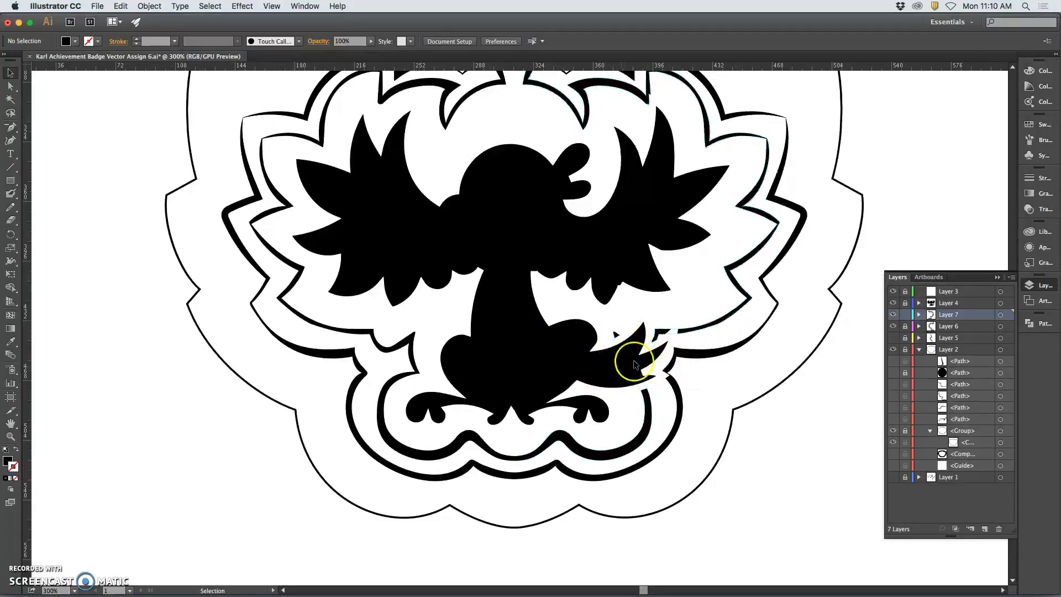
scroll(737, 371, up, 1)
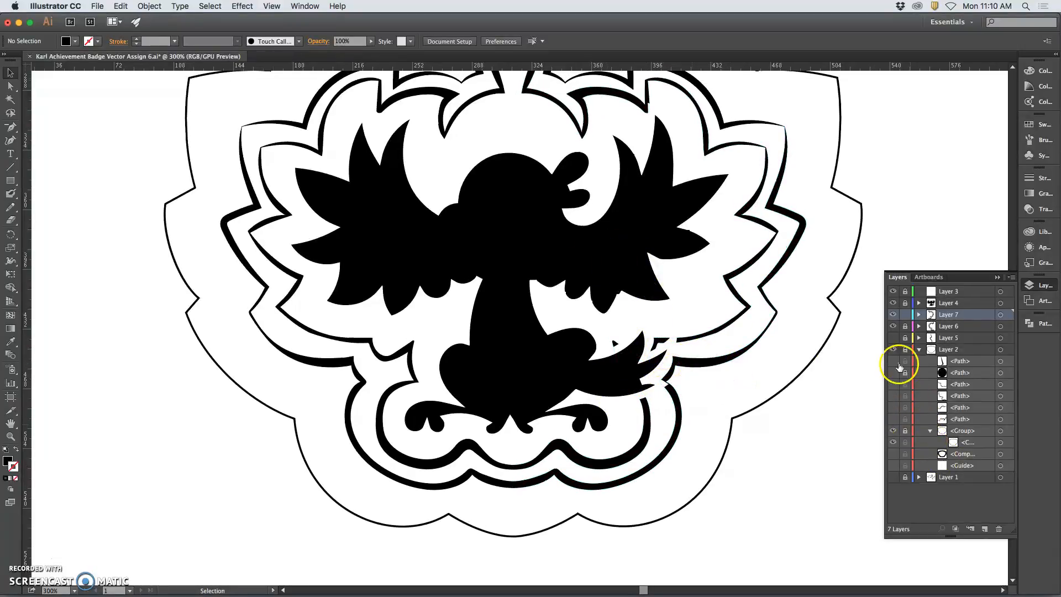
click(893, 303)
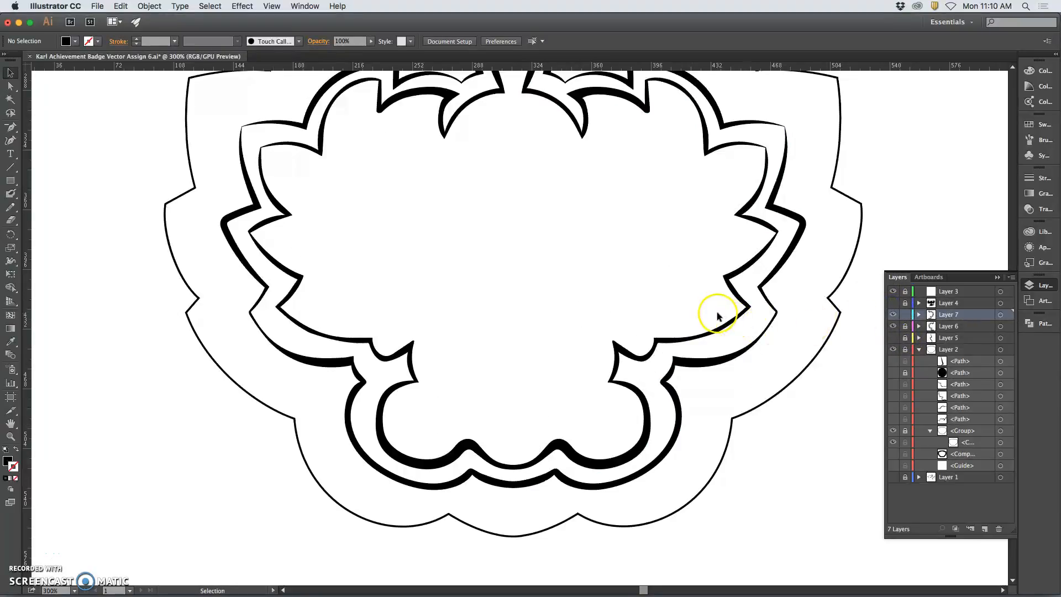
- Give the grouped outermost badge outline on Layer 2 a 2 pt stroke with the double-bulge variable width profile
key(super+minus)
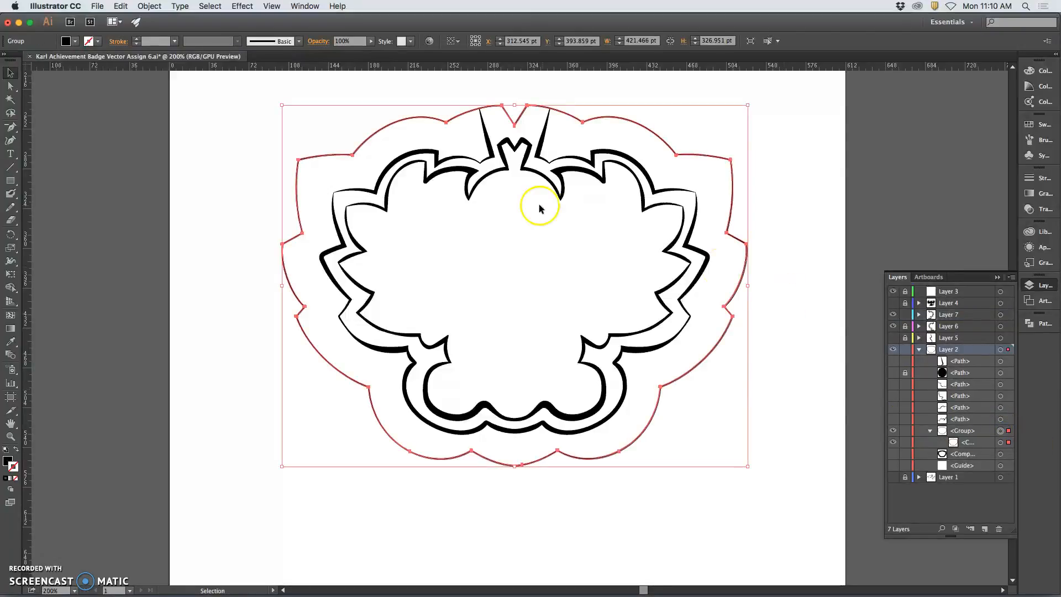
click(136, 41)
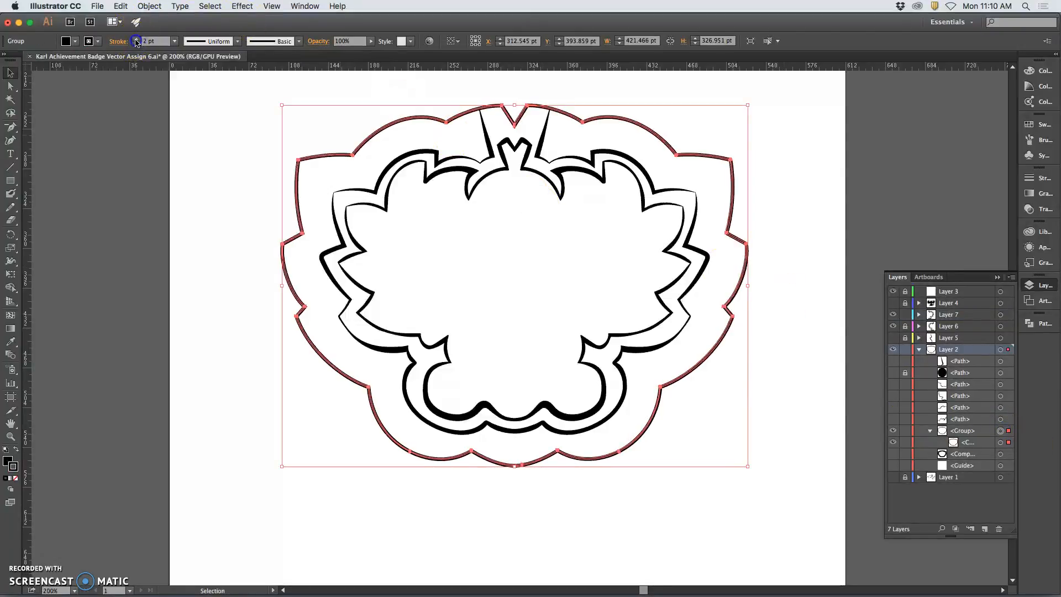
click(237, 42)
click(216, 94)
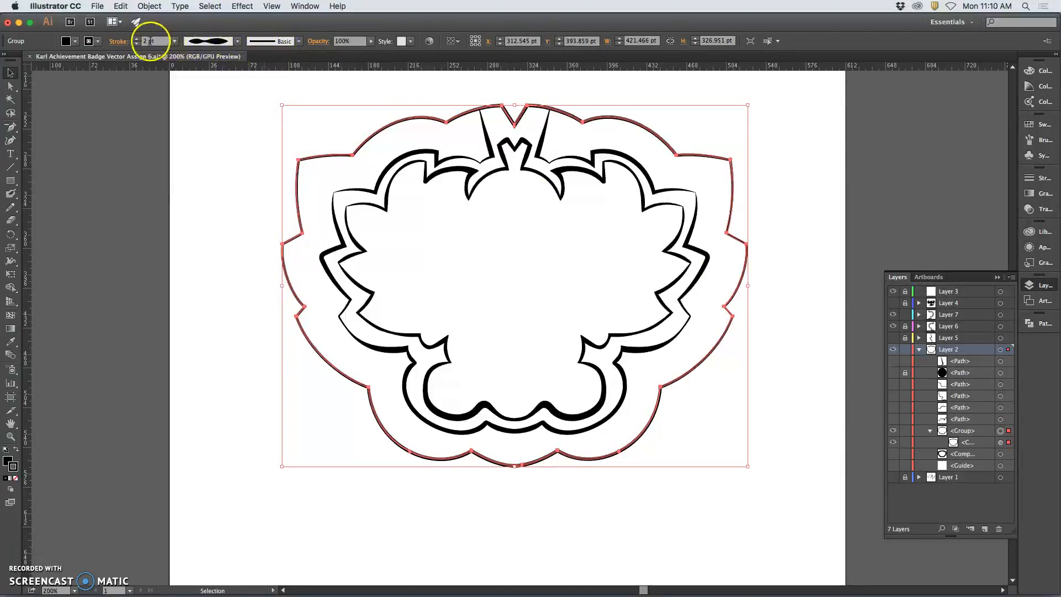
- Try the round Touch Calligraphic brush on the outermost outline with different stroke weights, and return to the Basic brush at 1 pt
click(300, 41)
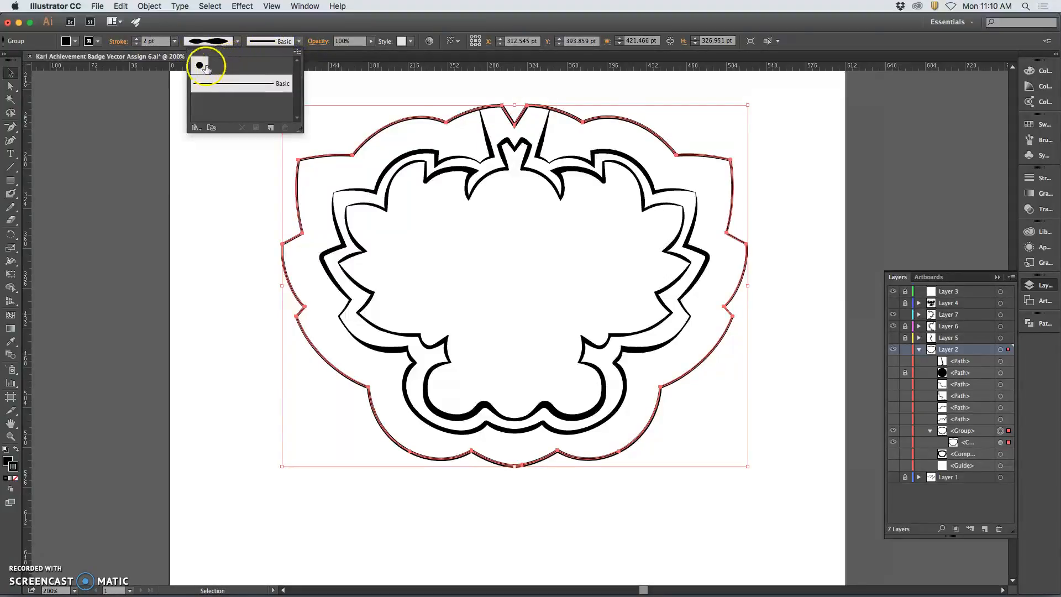
click(200, 66)
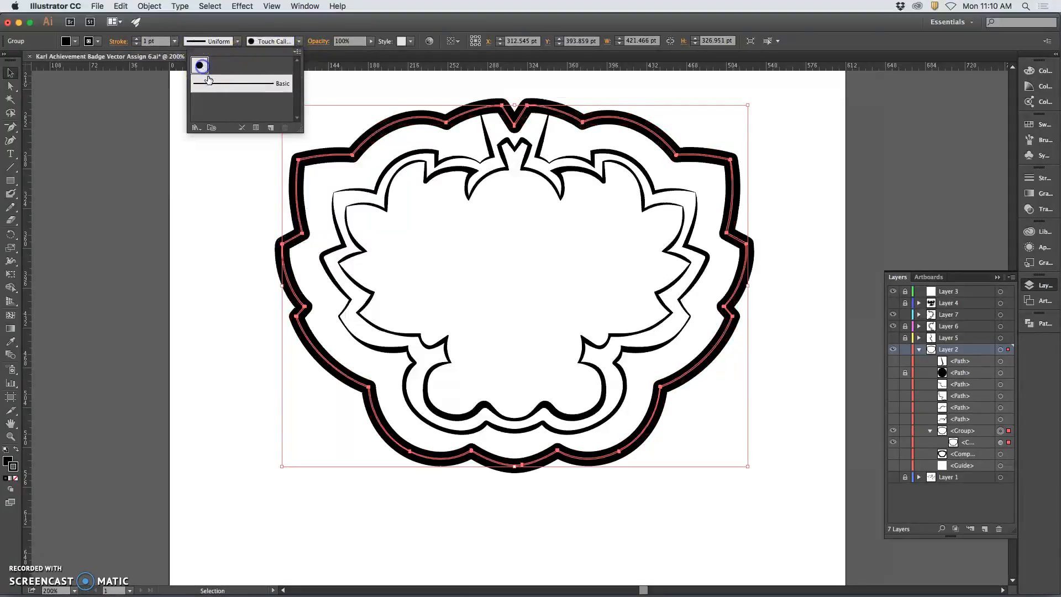
click(137, 44)
click(137, 45)
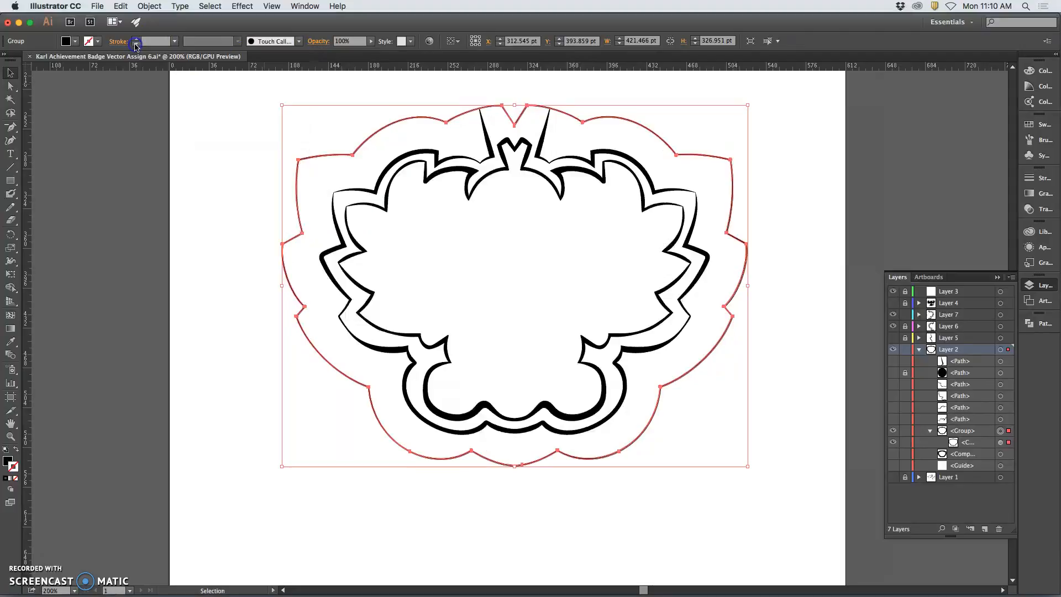
click(137, 38)
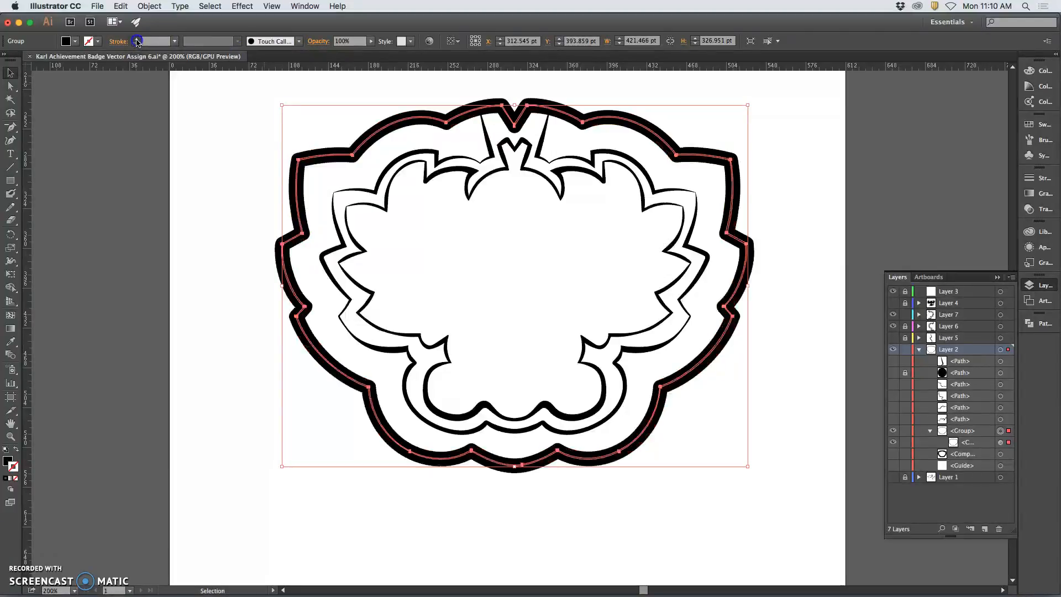
click(298, 42)
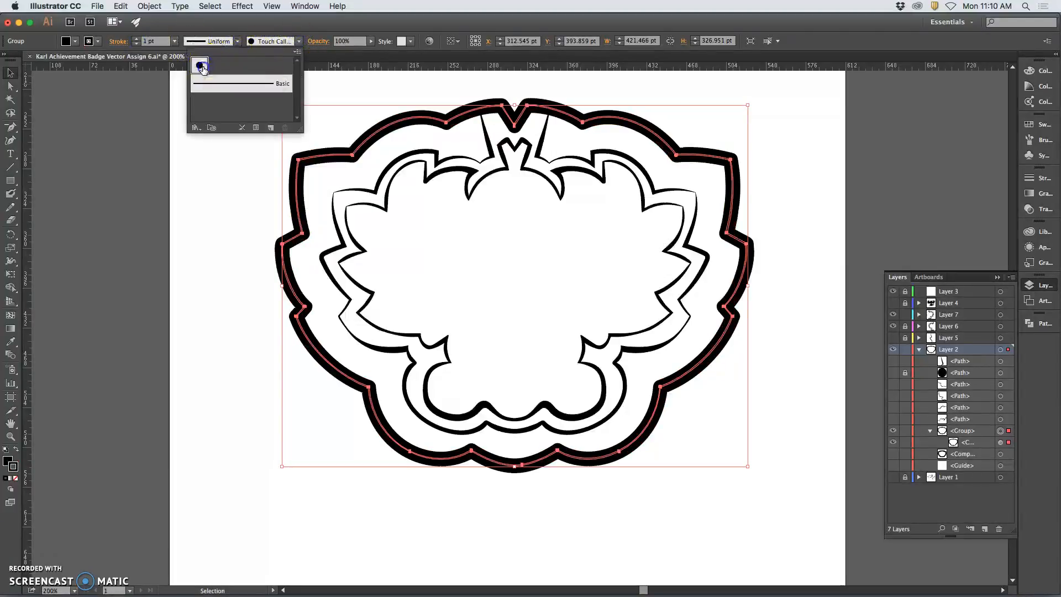
click(253, 85)
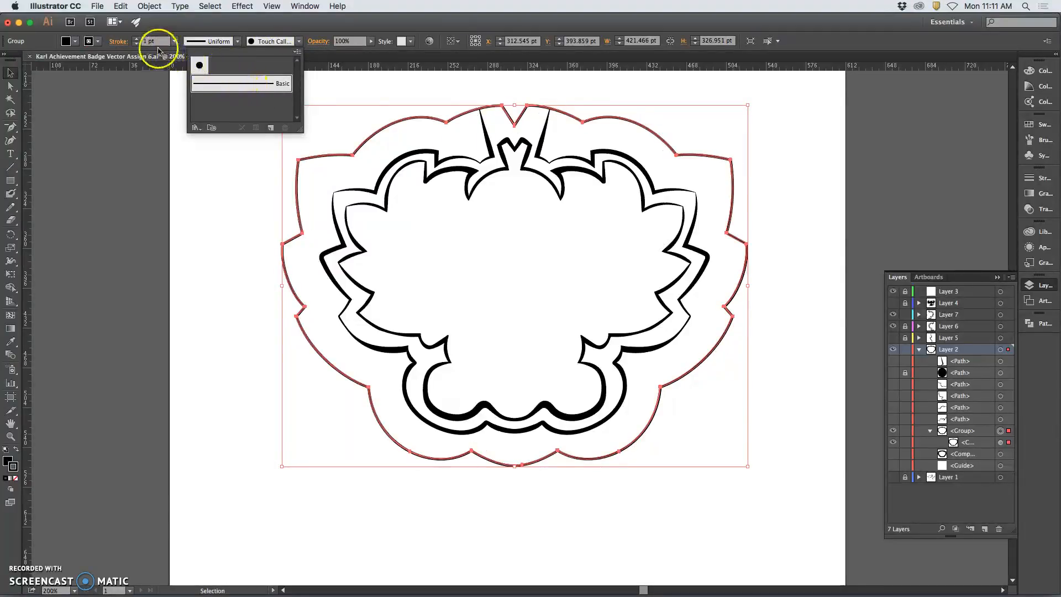
- Apply the double-bulge variable width profile to the outermost outline and set its stroke to 4 pt
click(236, 42)
click(224, 96)
click(137, 38)
click(136, 39)
click(136, 39)
click(223, 41)
click(222, 43)
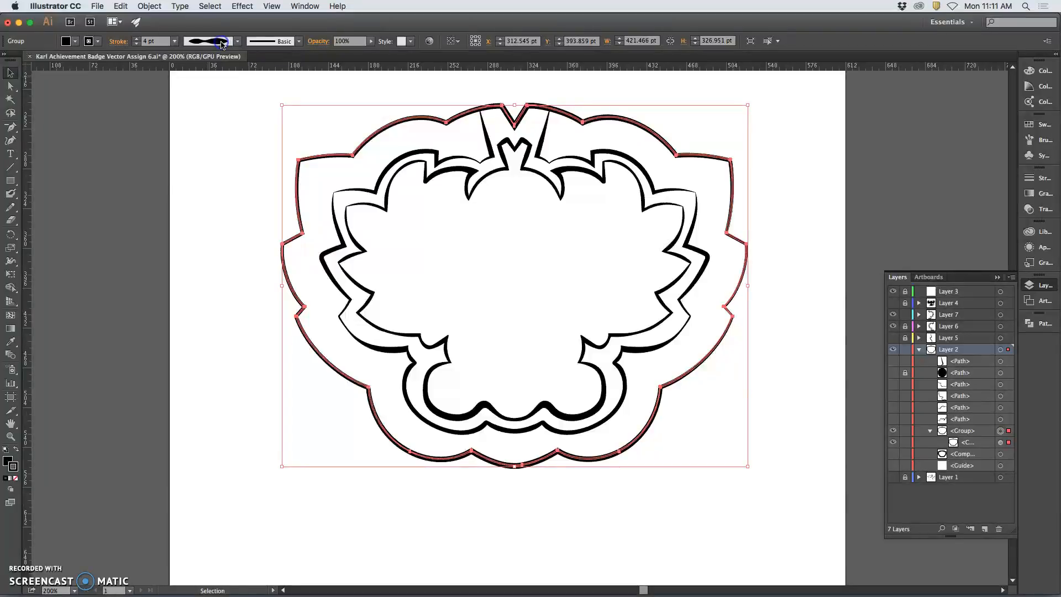
click(236, 101)
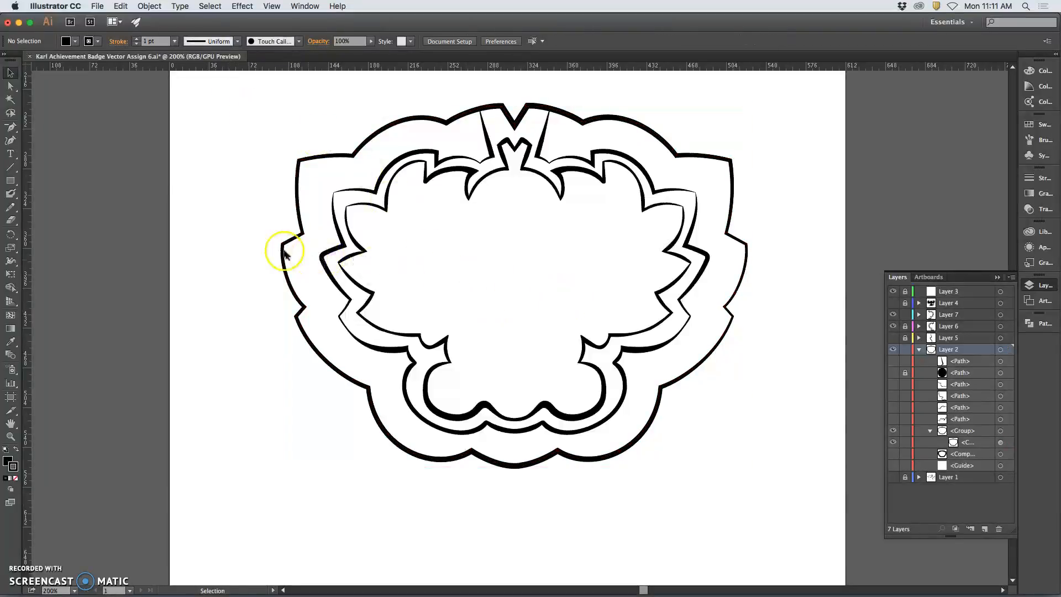
- Try the single-bulge and tapered variable width profiles on the outermost badge outline
click(456, 125)
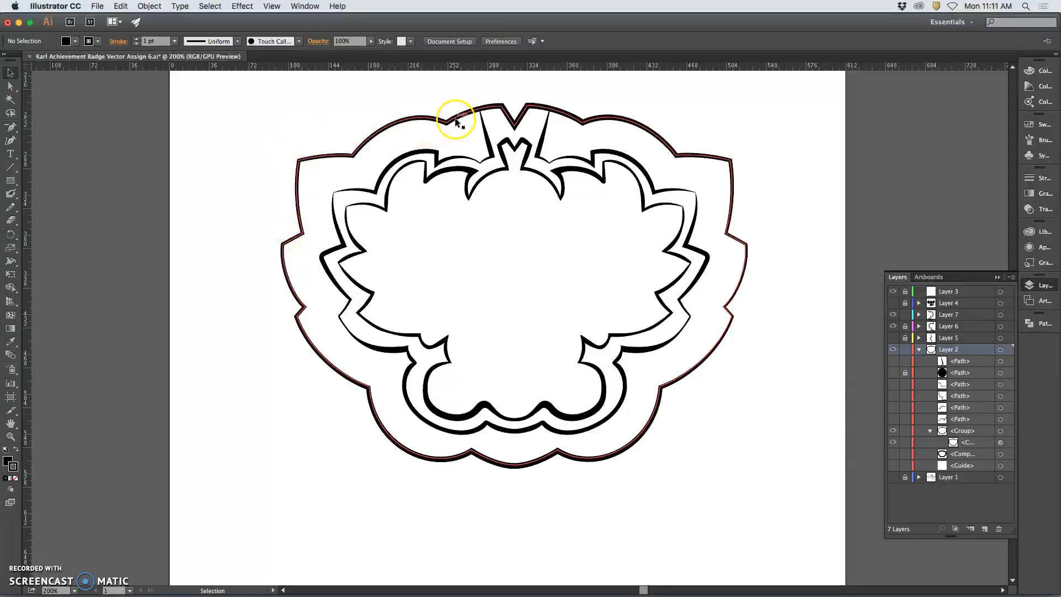
click(239, 42)
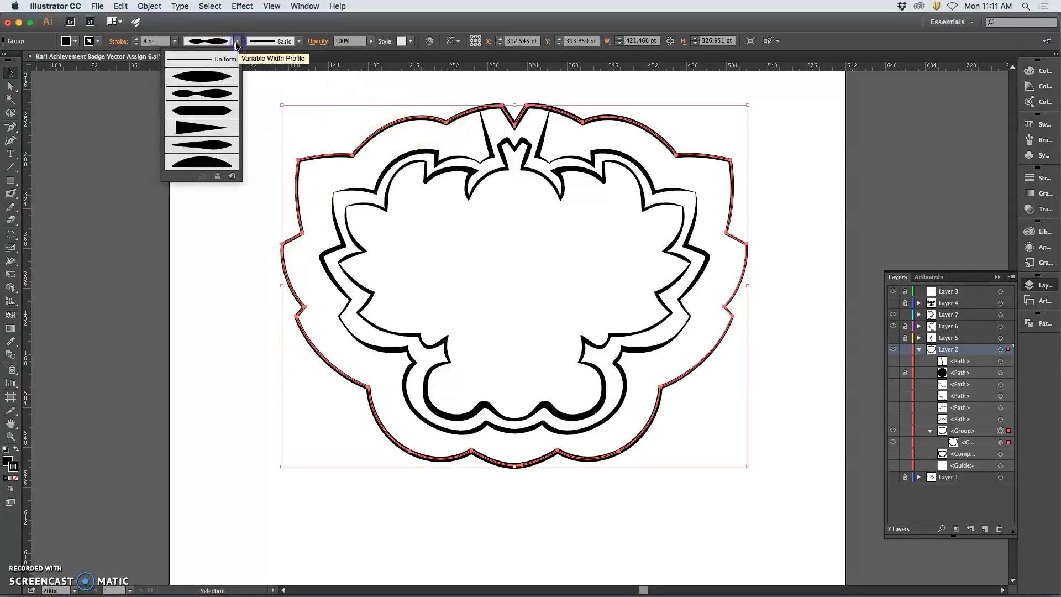
click(211, 81)
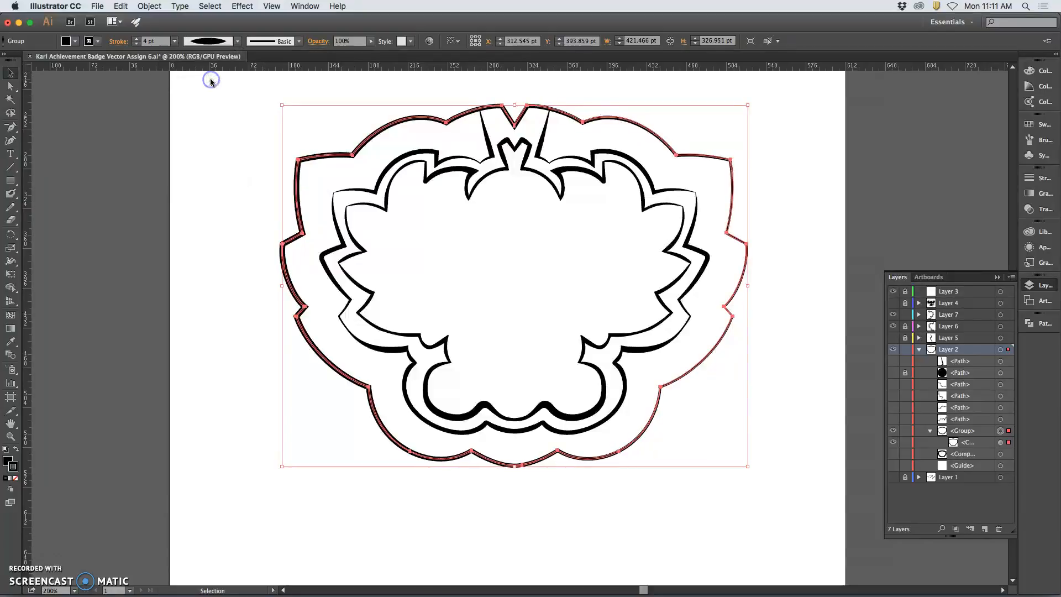
click(239, 43)
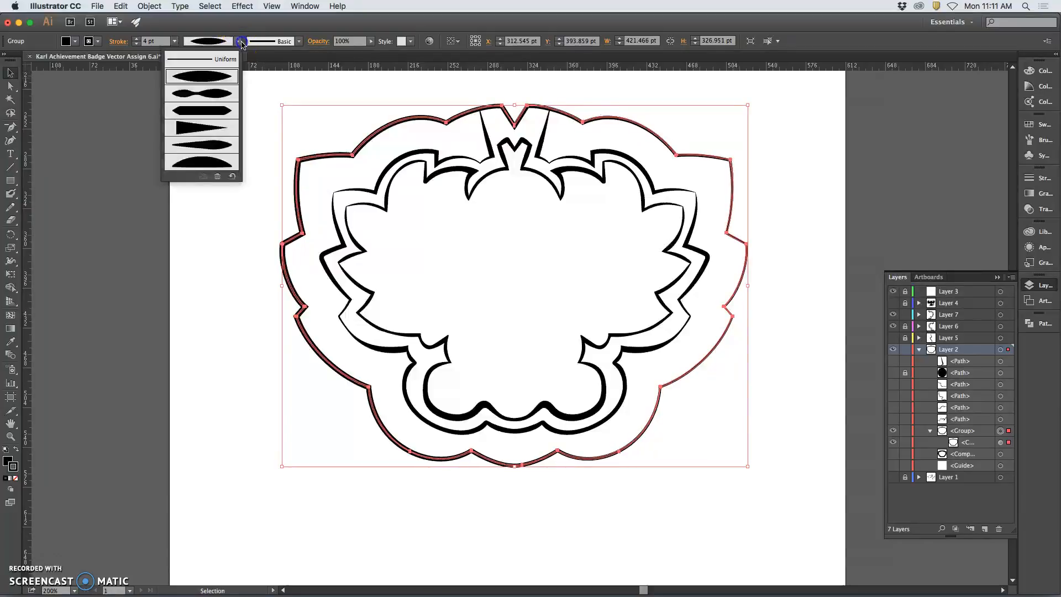
click(213, 148)
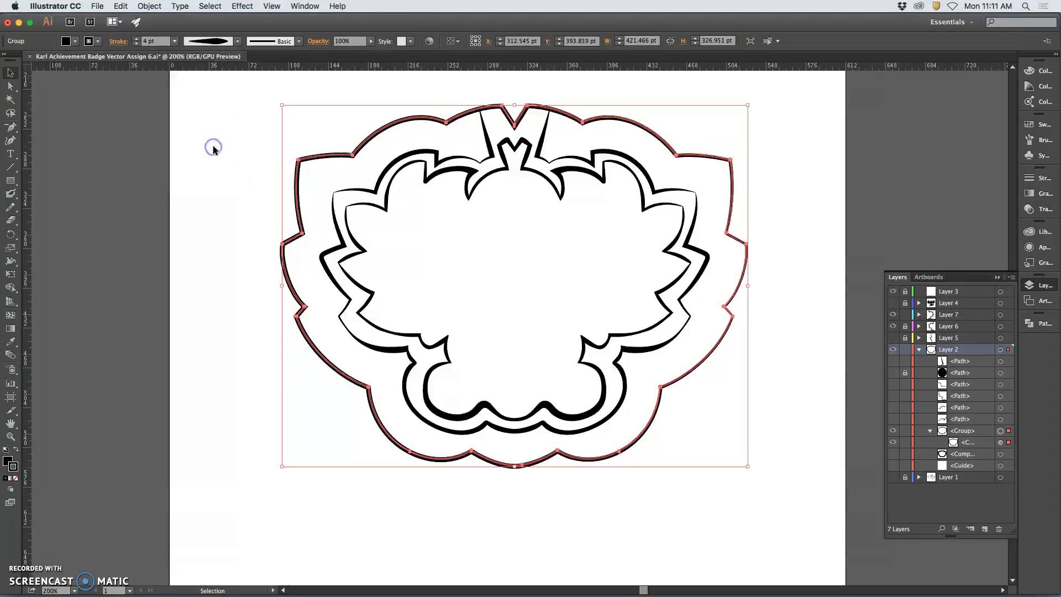
- Give the outermost outline a uniform width profile with the round Touch Calligraphic brush and a 0.3 pt stroke
click(238, 41)
click(225, 55)
click(295, 42)
click(211, 66)
click(200, 66)
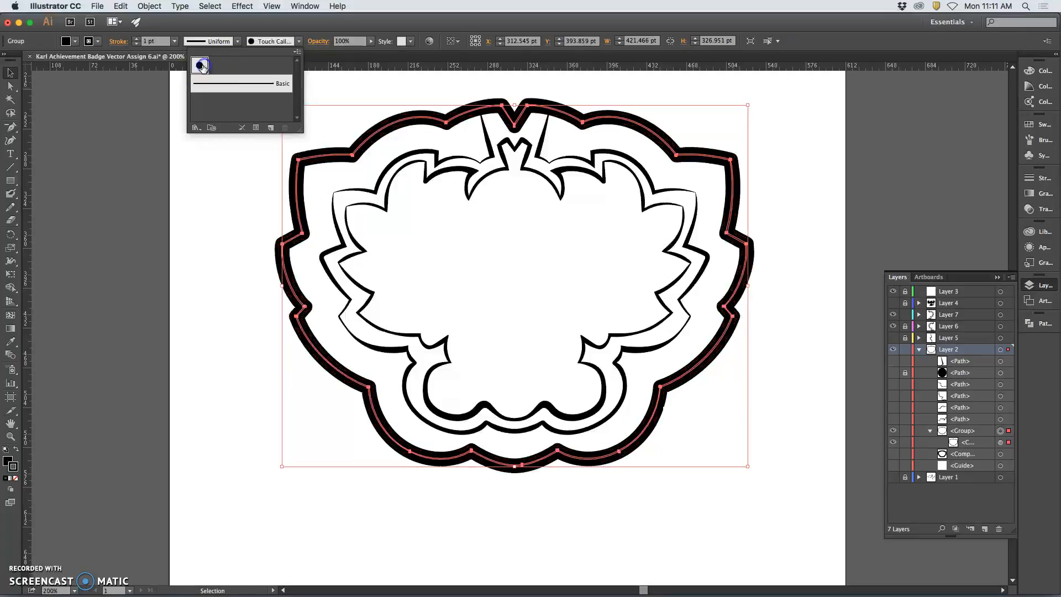
click(137, 44)
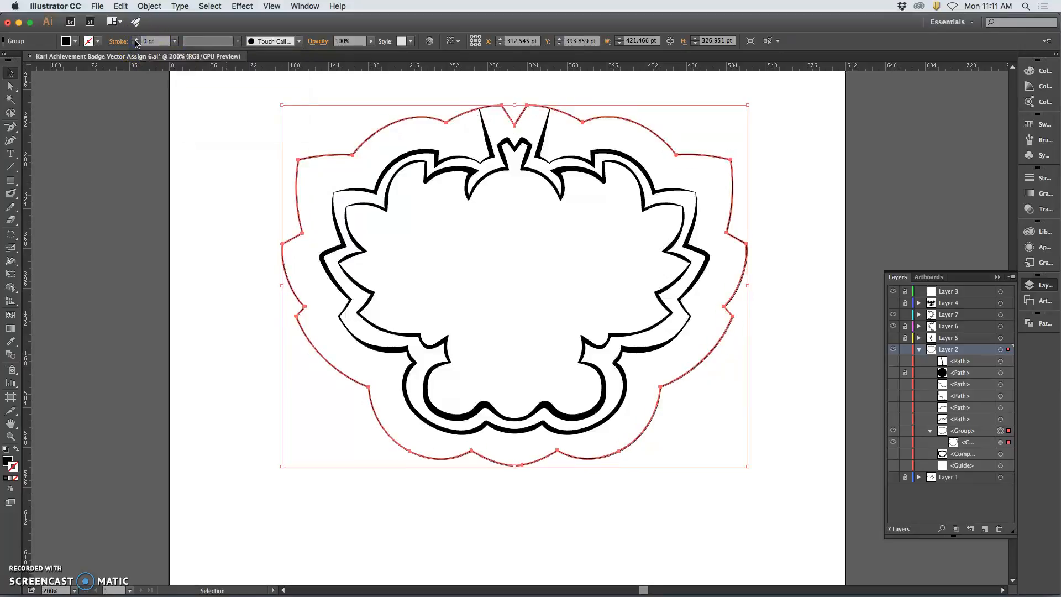
click(136, 39)
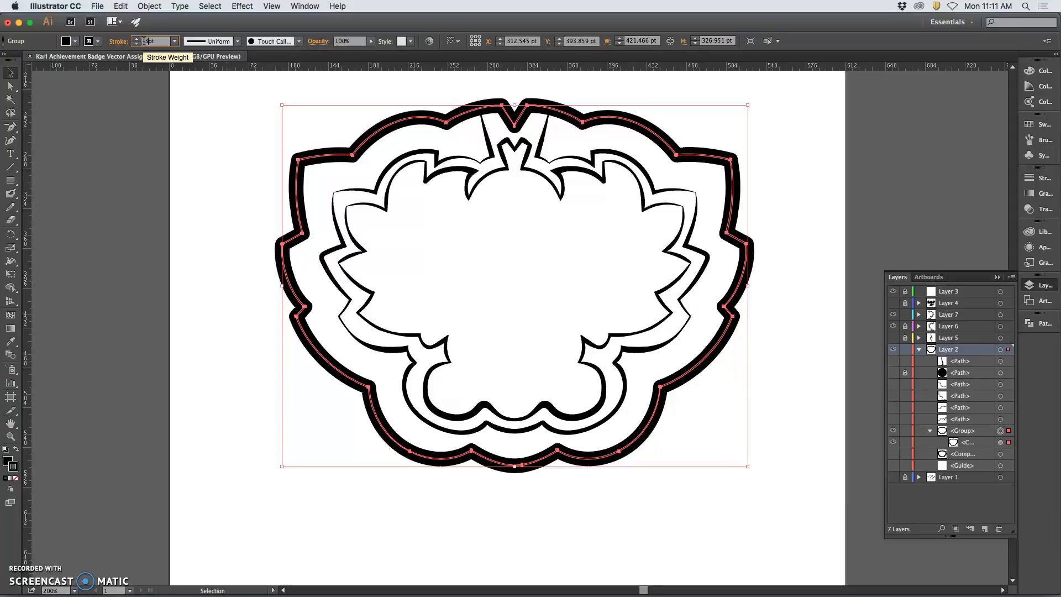
key(Return)
click(223, 131)
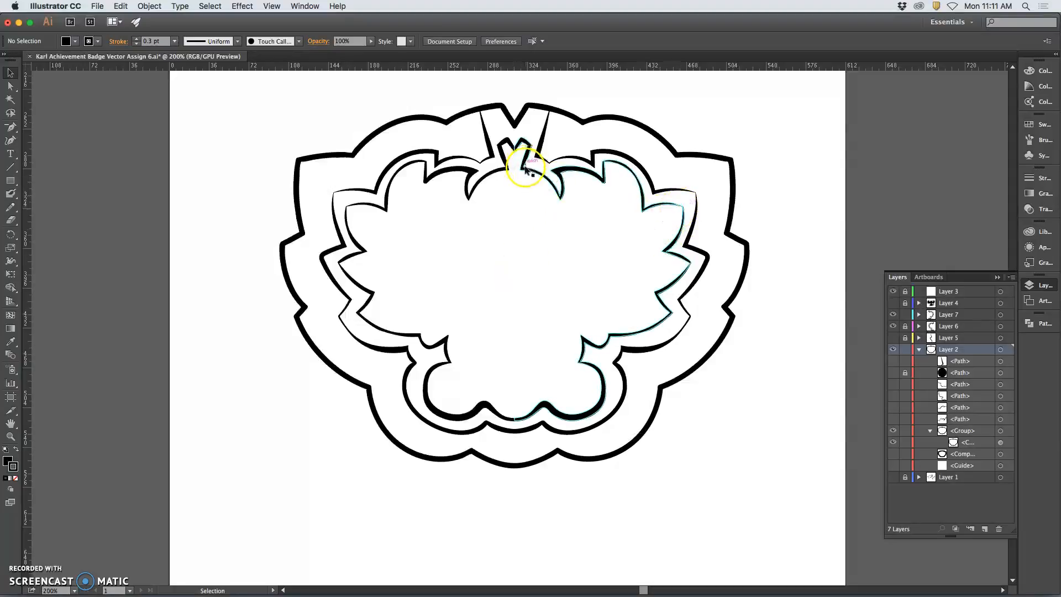
- Lock Layer 2 and unite the mirrored halves of all the inner outlines on Layers 6 and 7 with Pathfinder
click(906, 350)
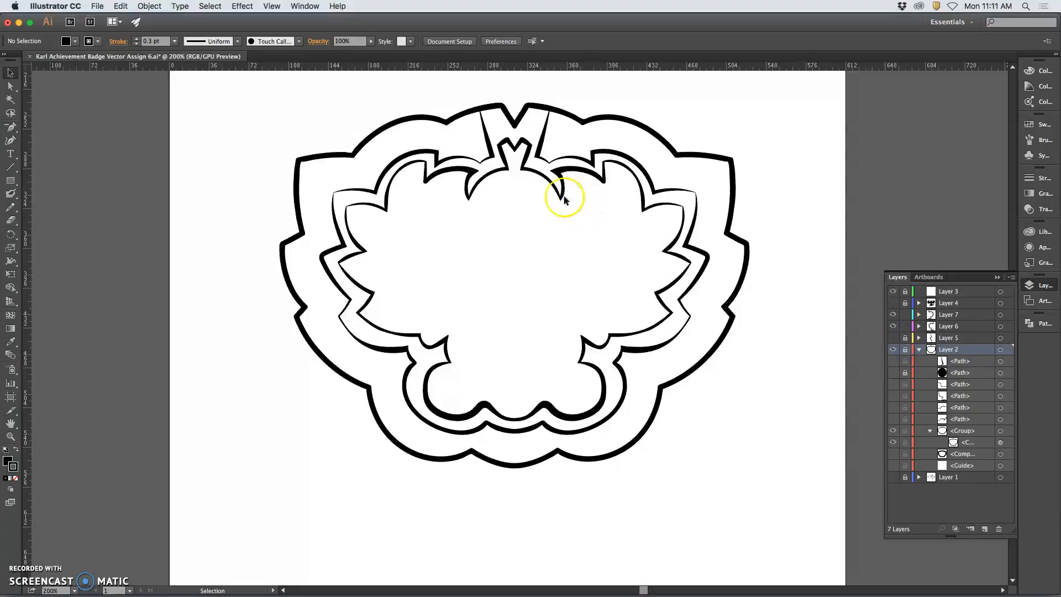
click(496, 175)
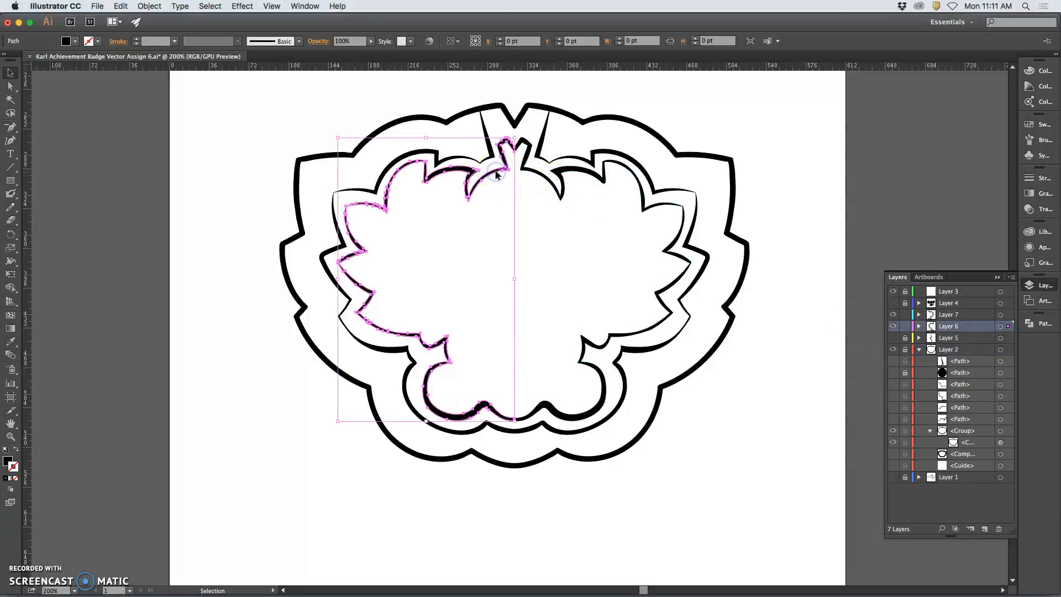
shift+click(499, 156)
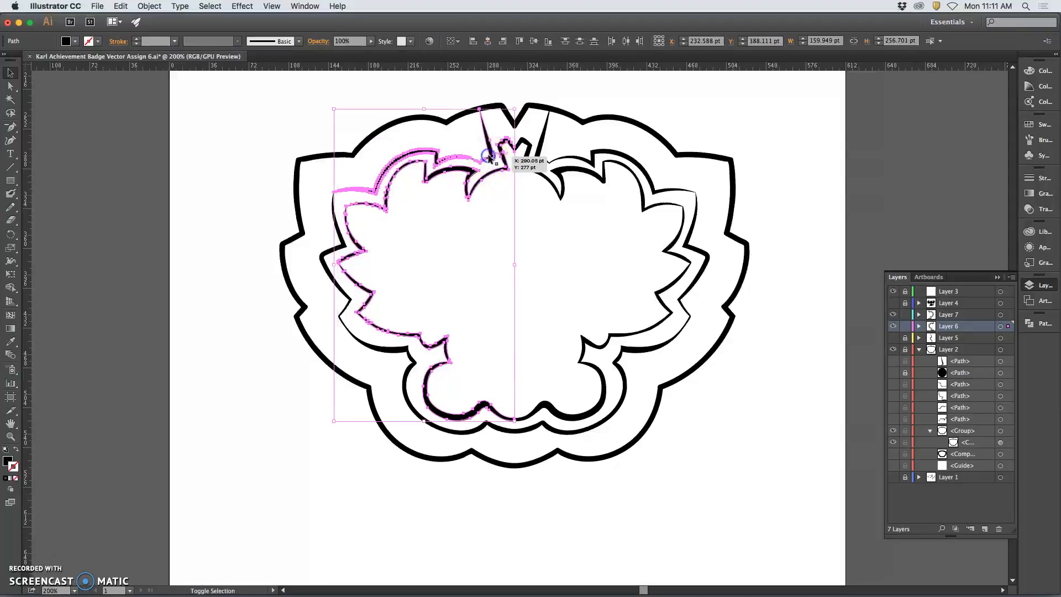
shift+click(542, 160)
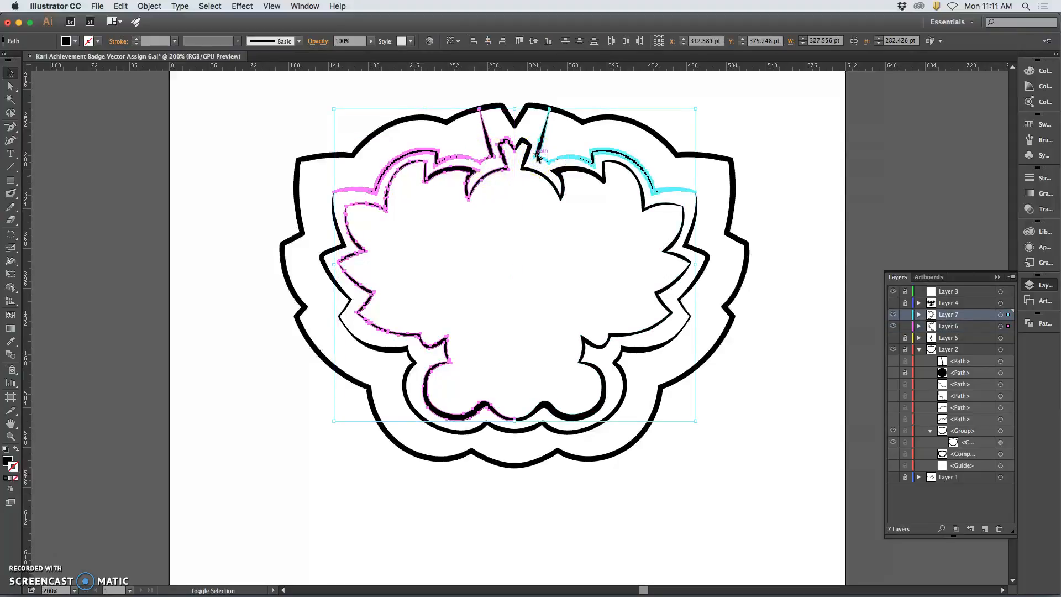
shift+click(536, 164)
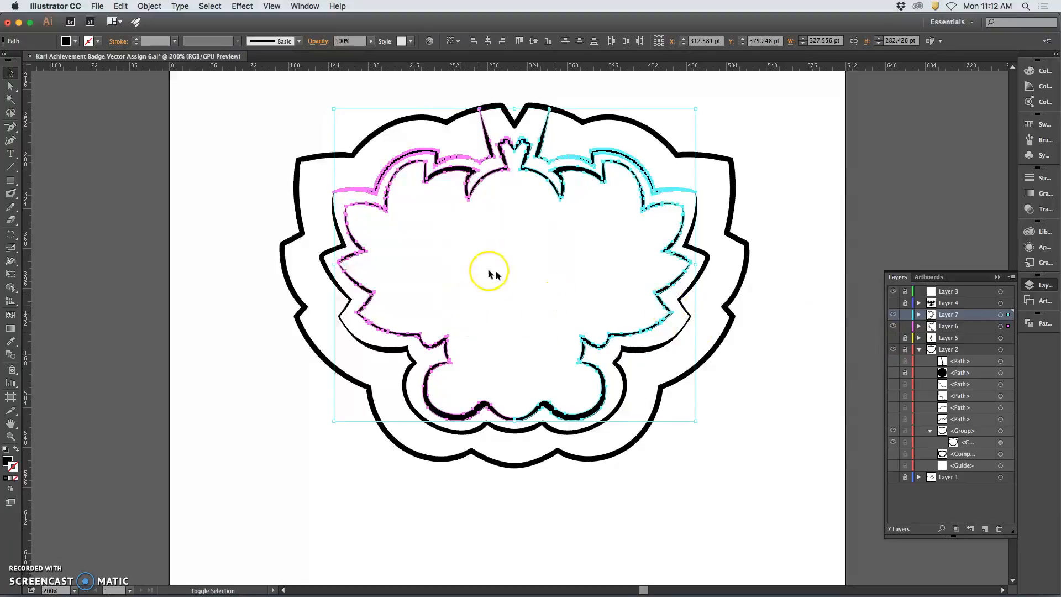
shift+click(319, 255)
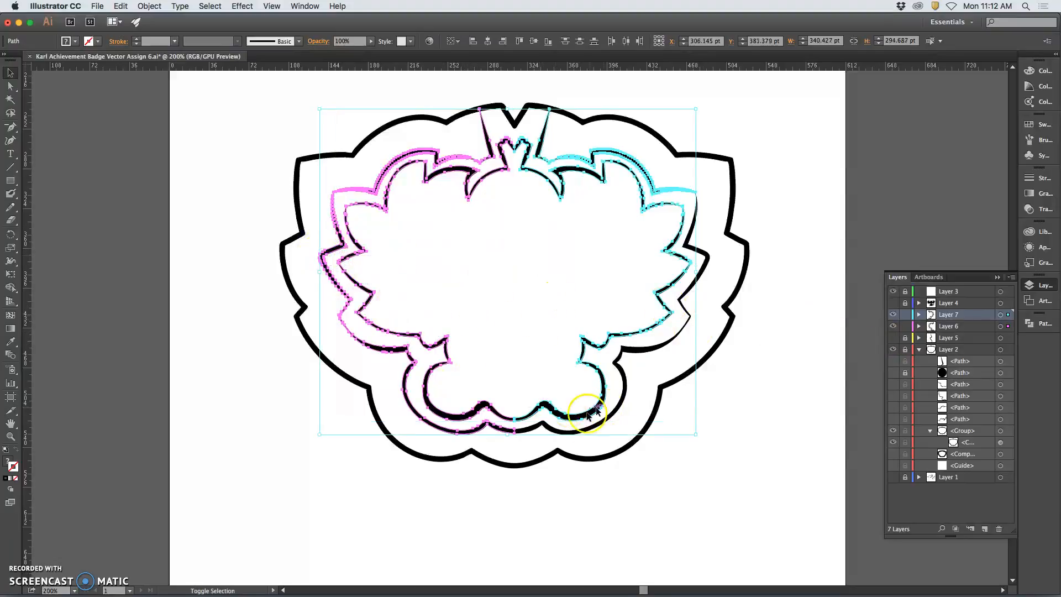
shift+click(535, 425)
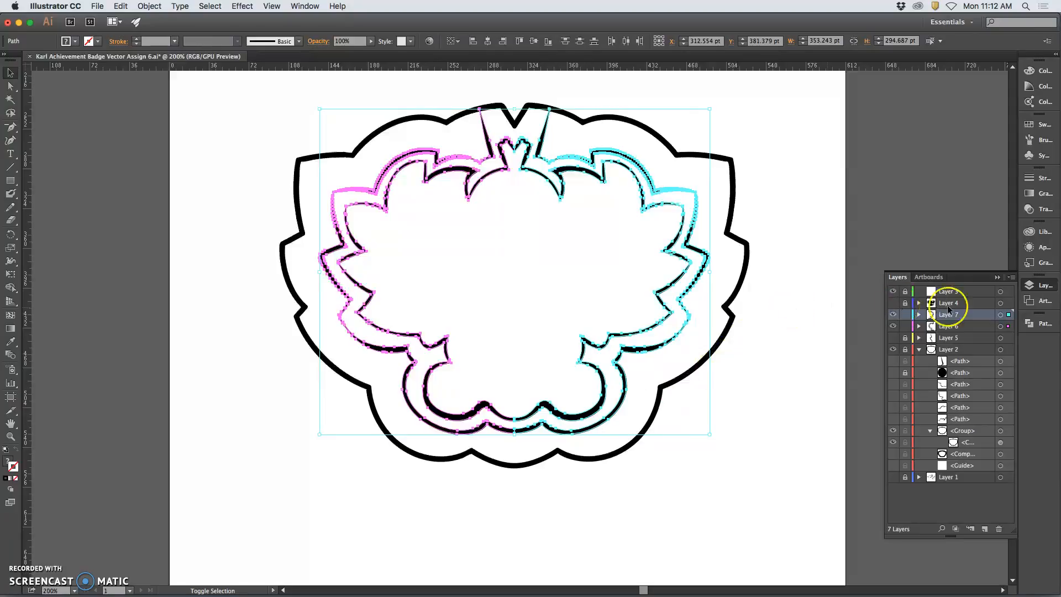
click(1040, 326)
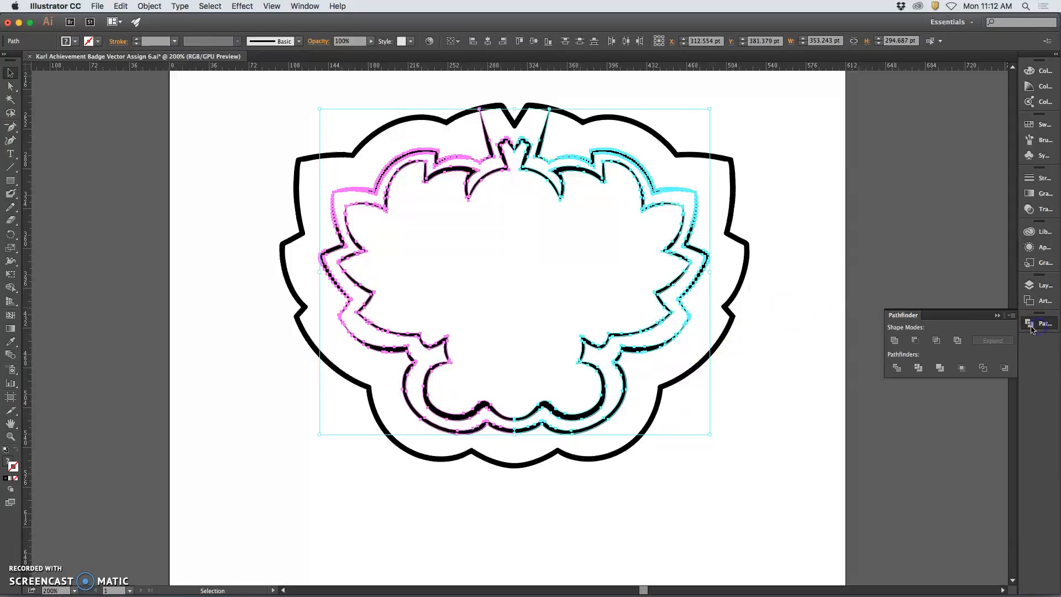
click(896, 341)
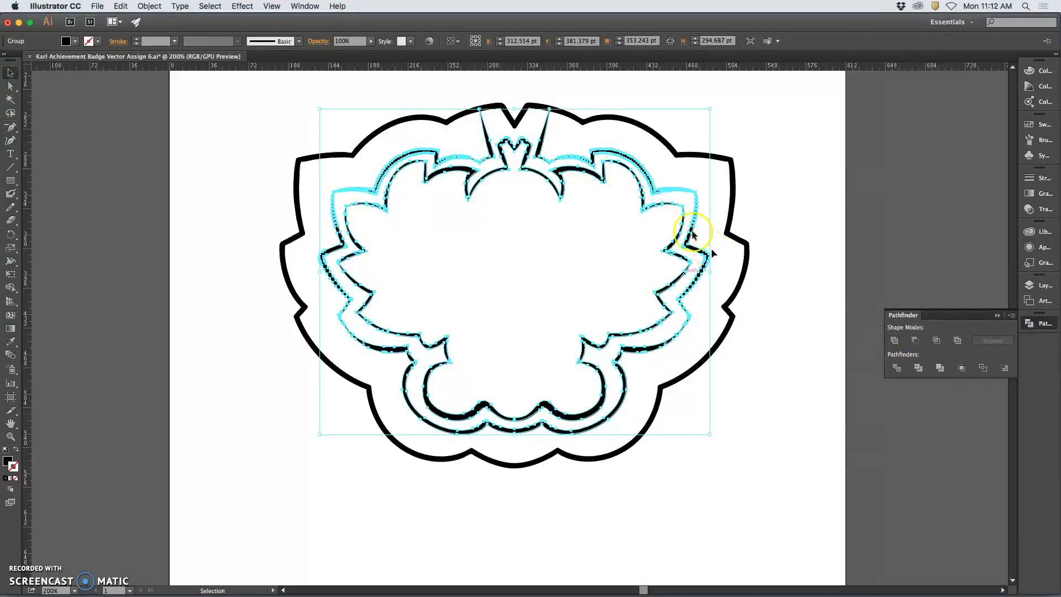
- Deselect the united outlines, save the document and unlock Layer 2
click(786, 188)
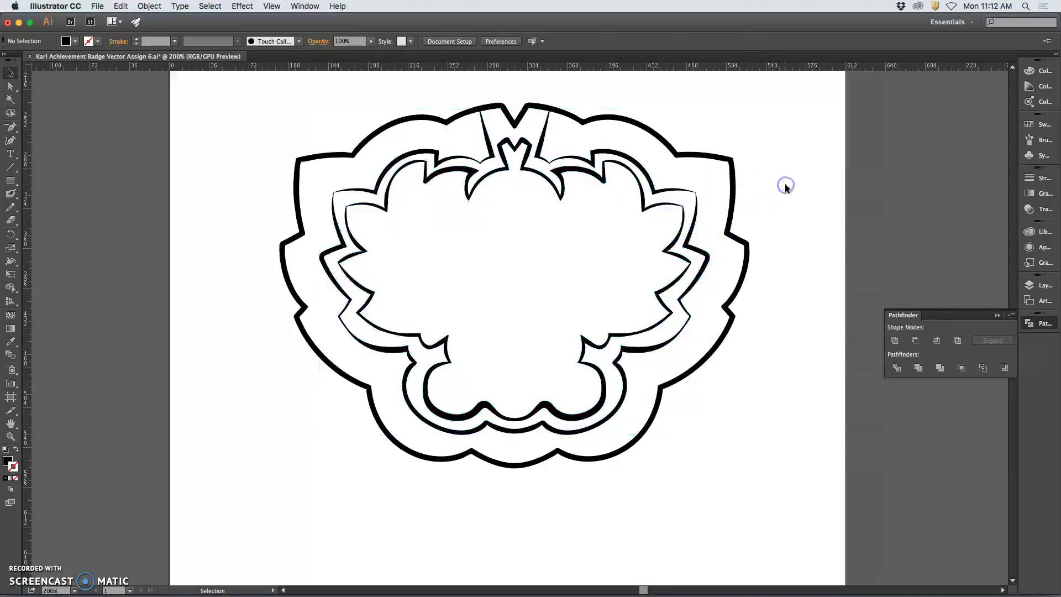
click(1029, 285)
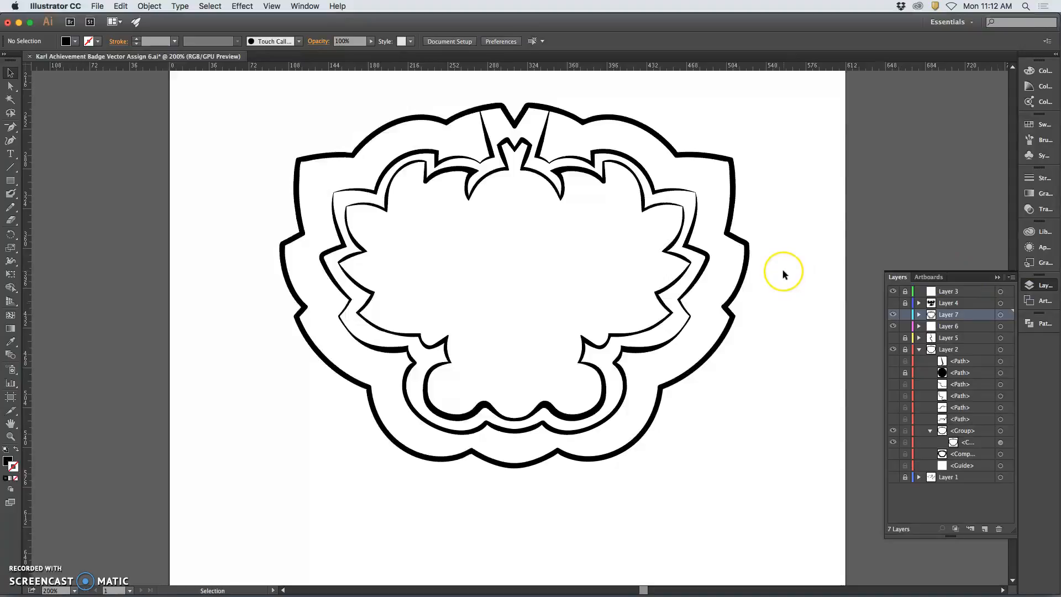
key(super+s)
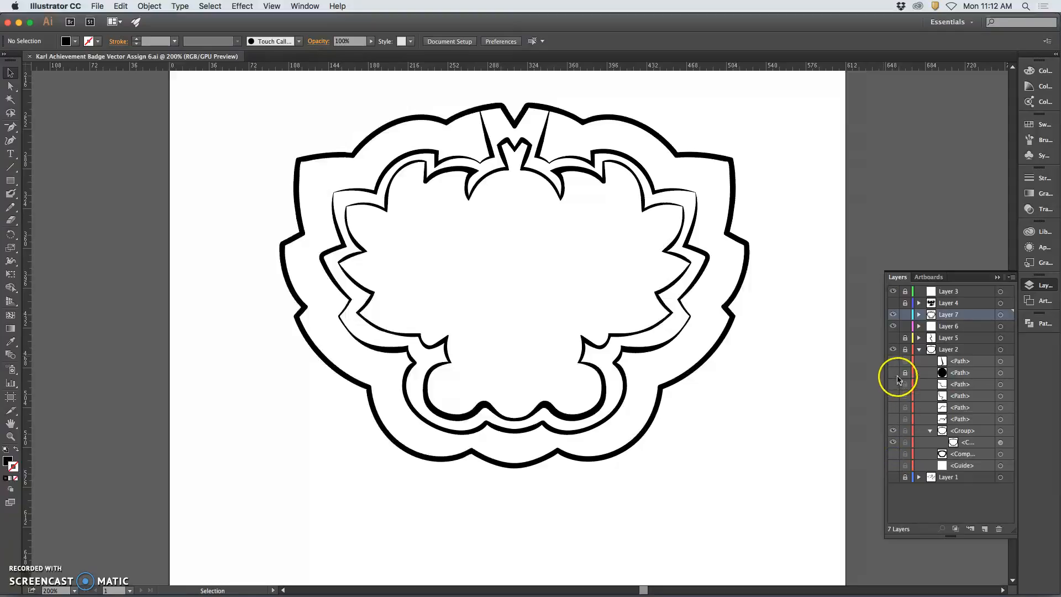
click(905, 349)
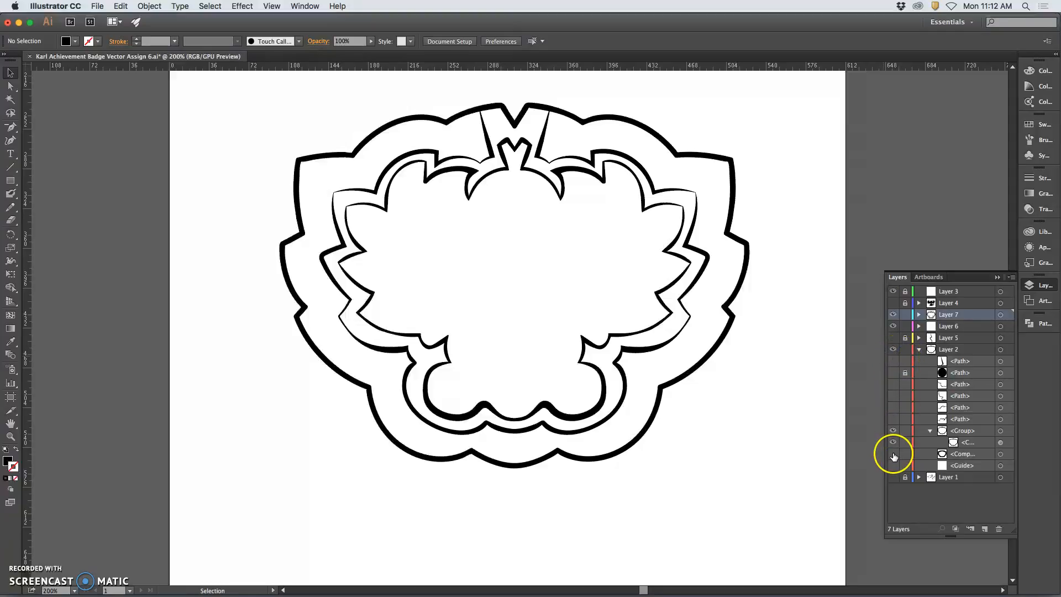
- Compare the badge outlines with the hidden black ring on Layer 2 and the pencil sketch on Layer 1
click(893, 454)
click(893, 454)
click(894, 454)
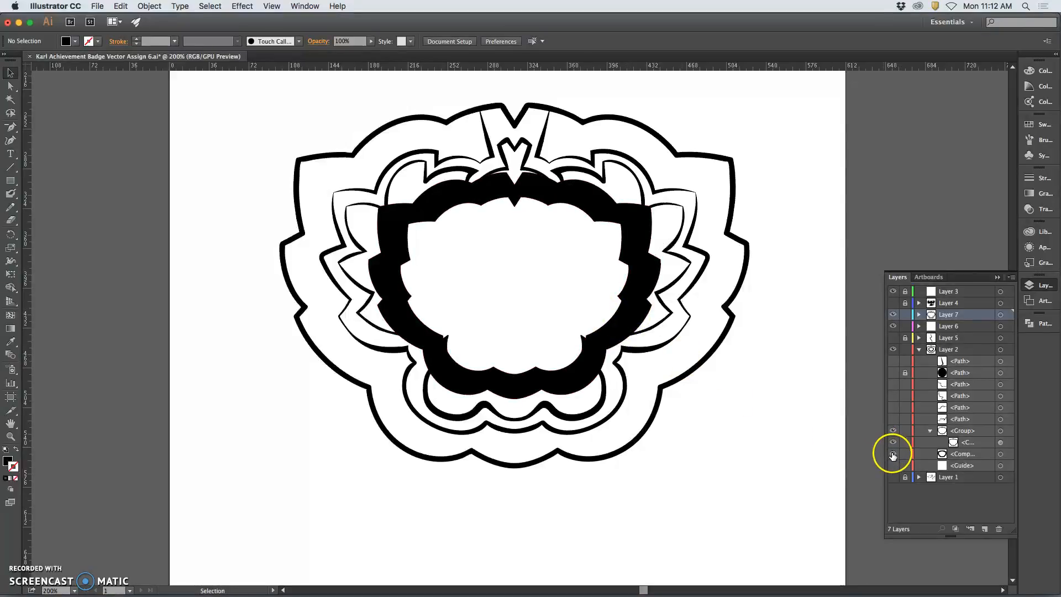
click(893, 454)
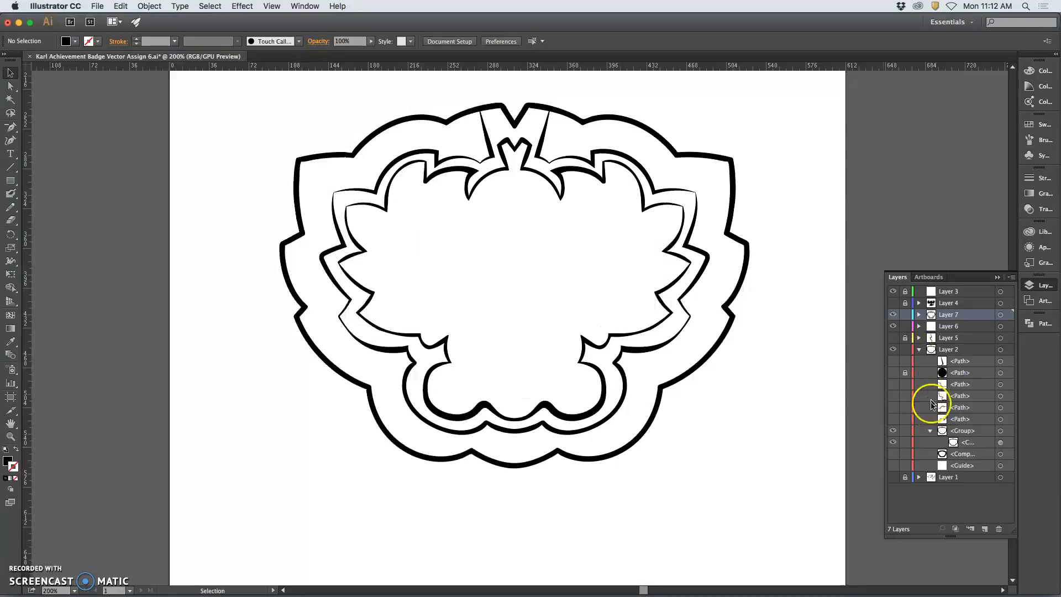
click(893, 478)
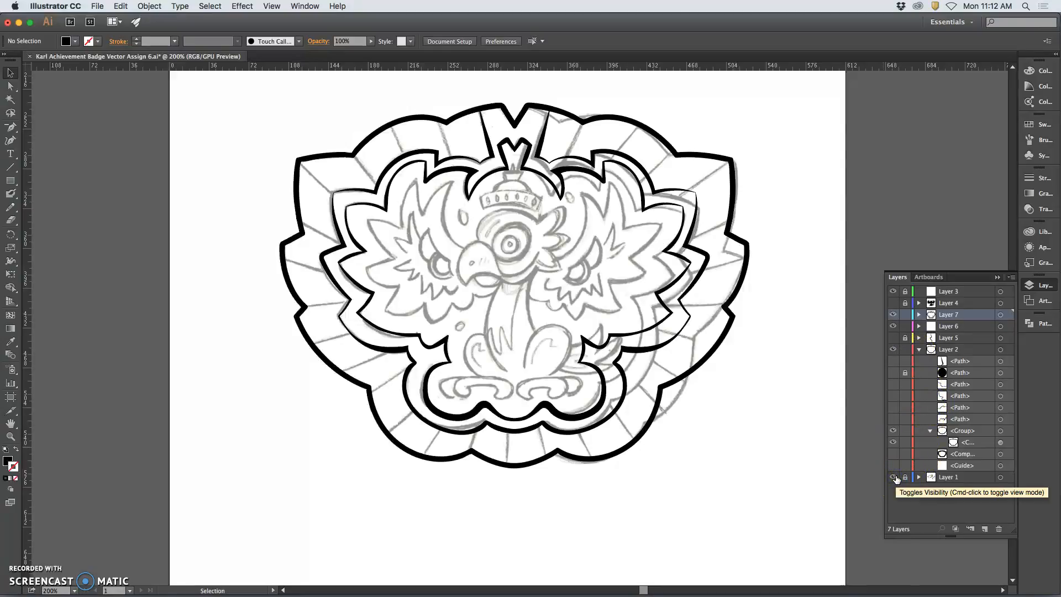
click(893, 477)
click(894, 478)
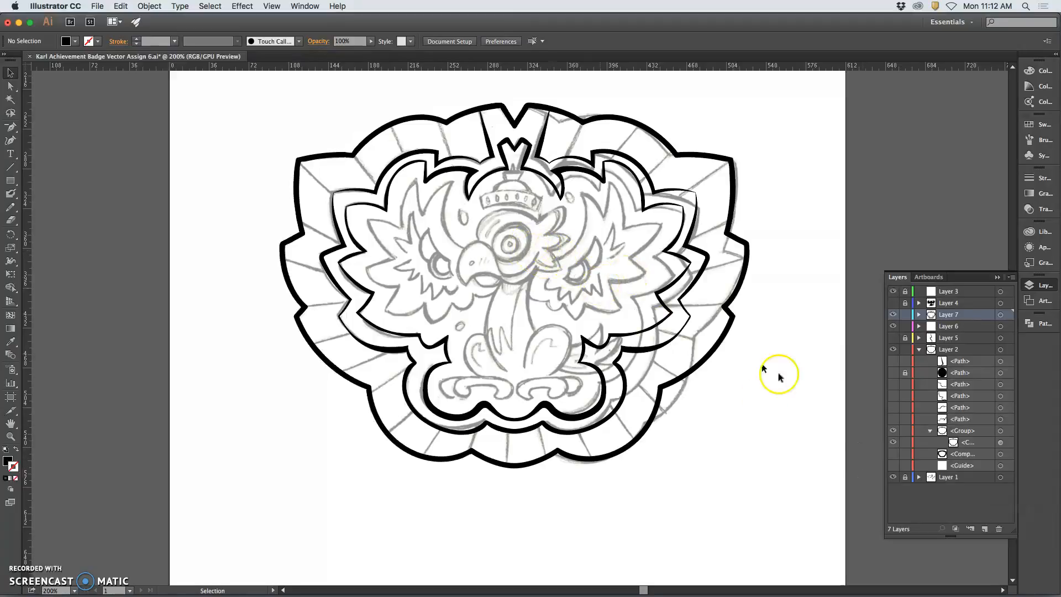
click(893, 478)
click(894, 478)
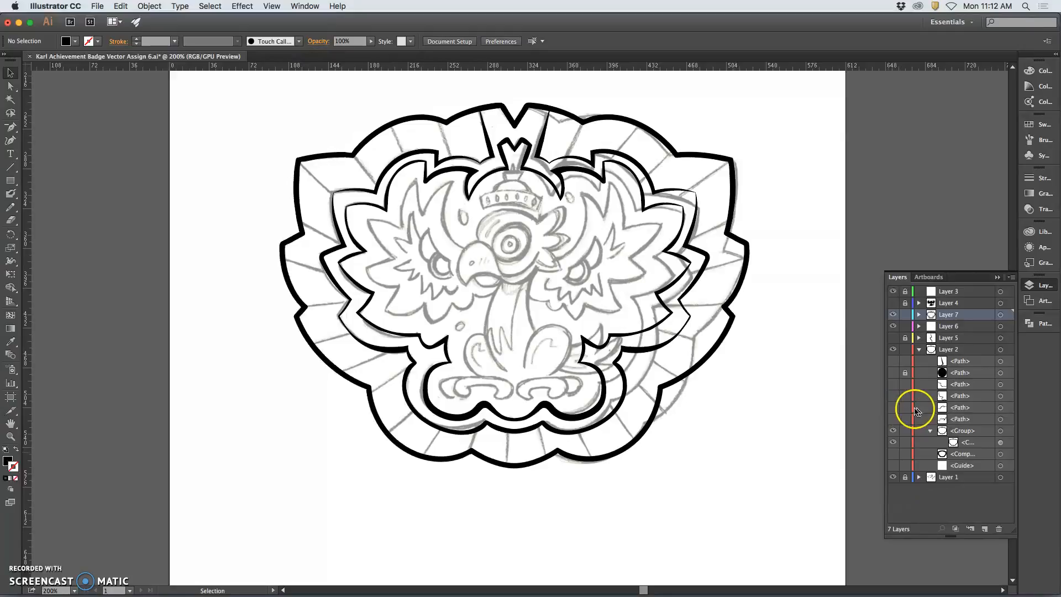
- Show the bird silhouette on Layer 4, hide the Layer 1 sketch, and paste a copy of the silhouette in place on Layer 6
click(893, 303)
click(894, 477)
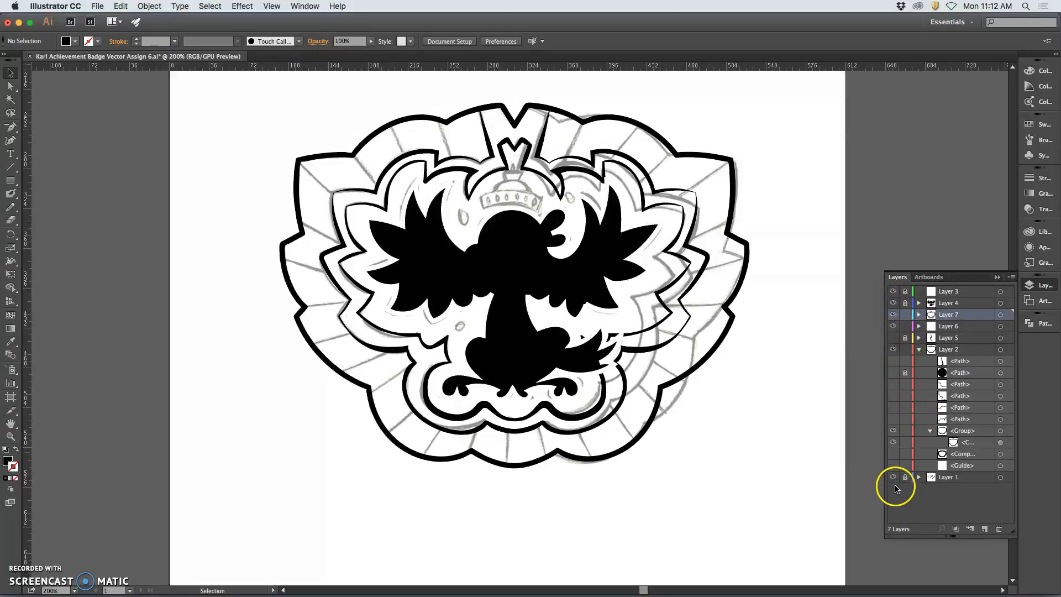
click(1000, 303)
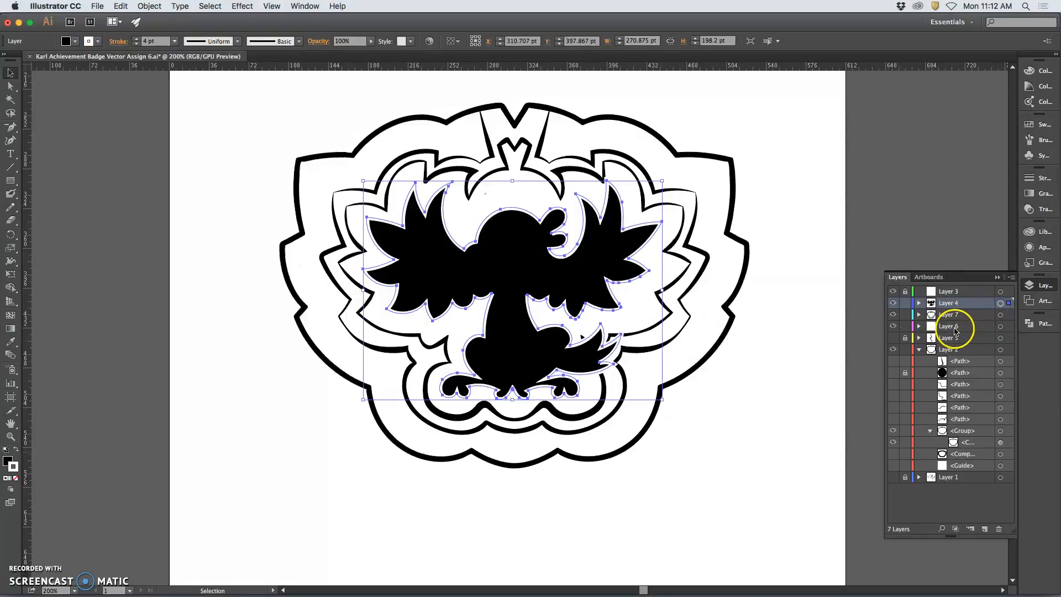
click(905, 303)
click(943, 330)
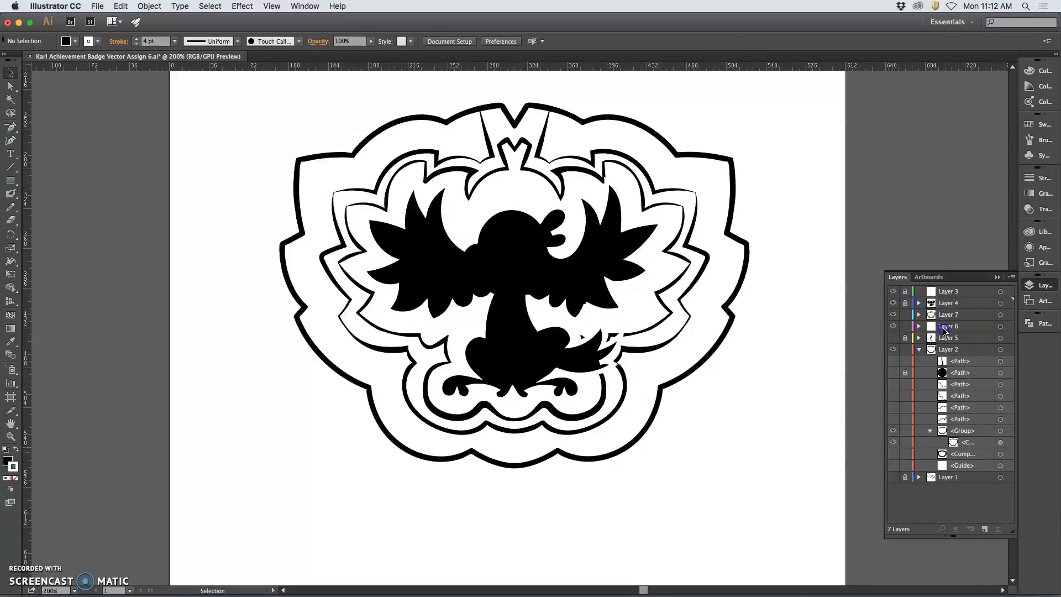
click(945, 330)
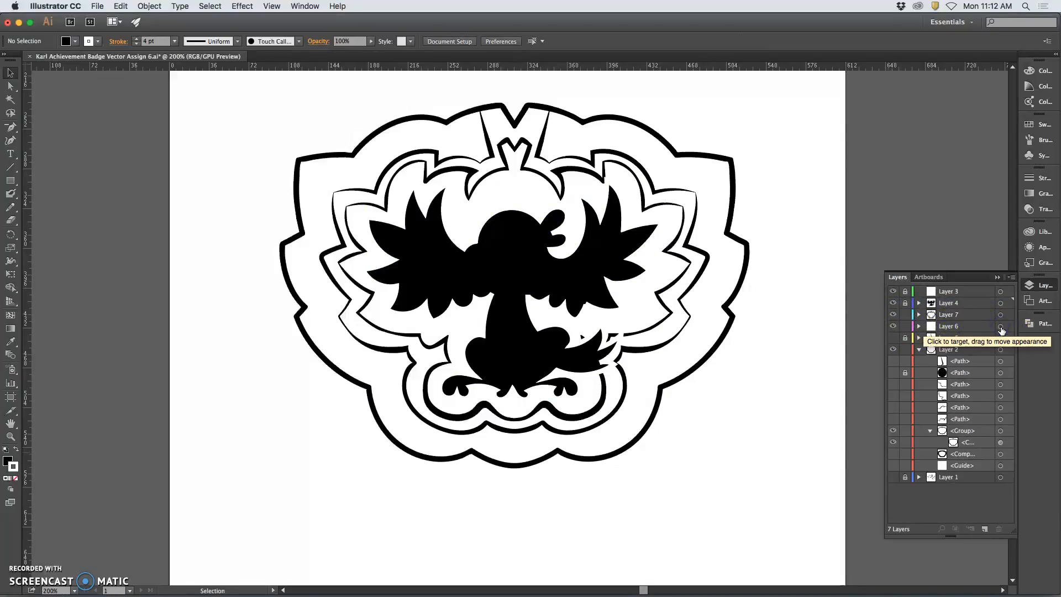
click(974, 329)
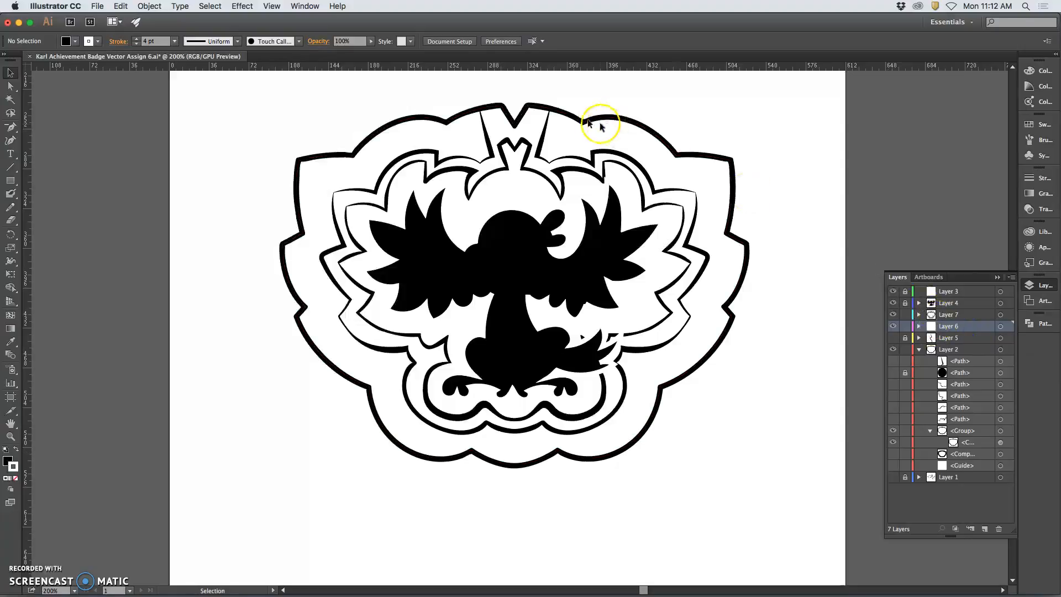
click(120, 7)
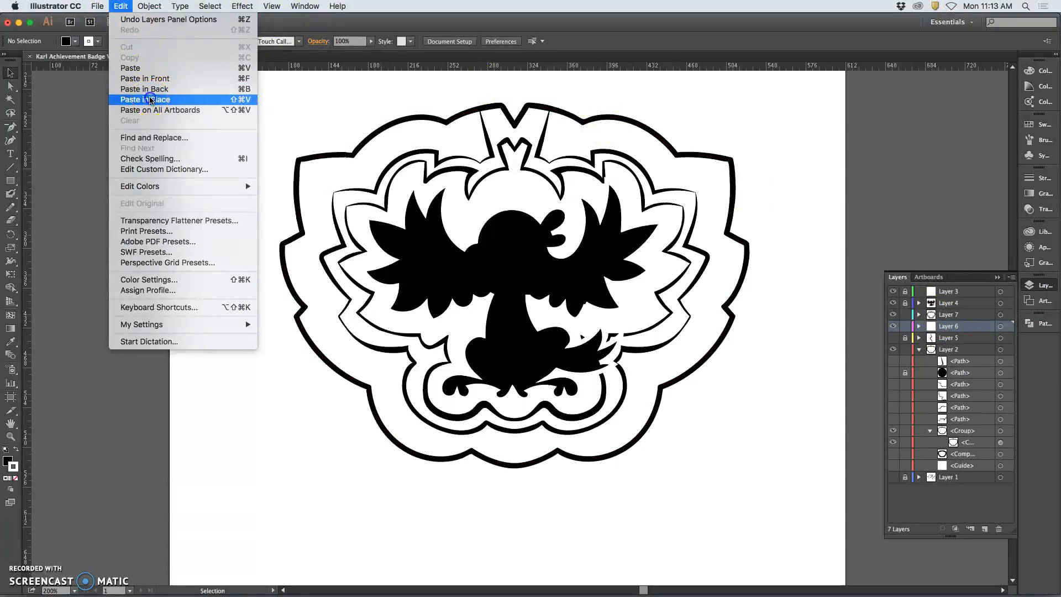
click(146, 95)
- Hide the original silhouette on Layer 4, lock the inner outlines on Layer 7, and check the contents of Layer 5
click(893, 303)
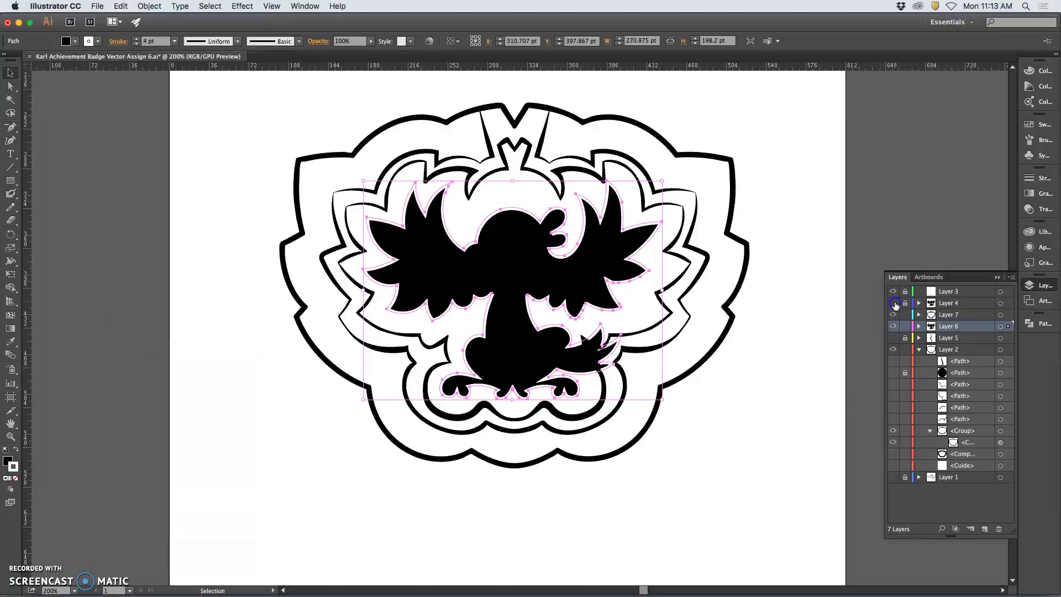
click(905, 315)
click(894, 339)
click(894, 339)
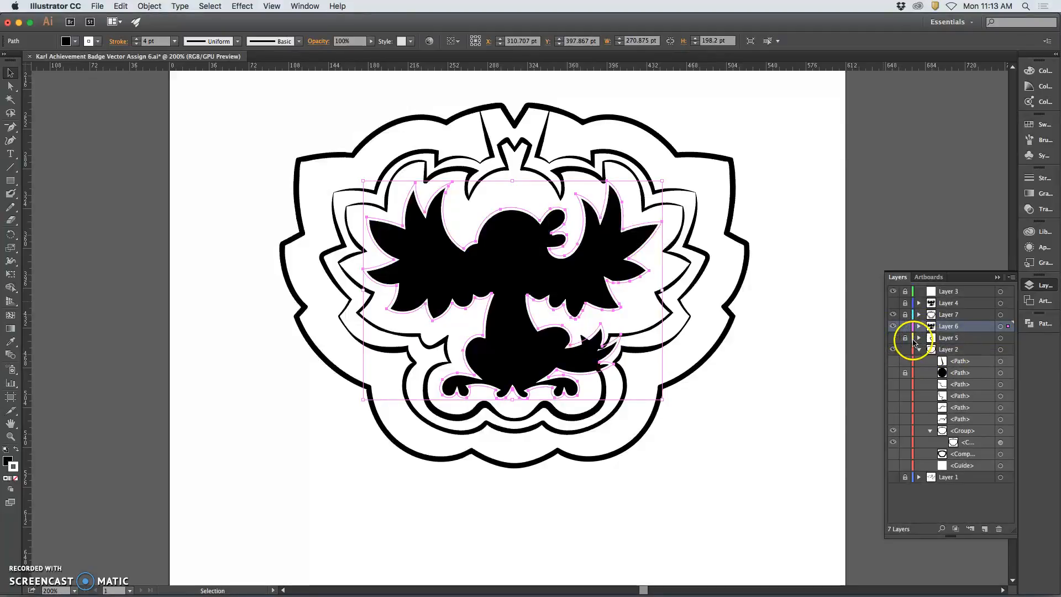
- Turn the bird silhouette copy on Layer 6 into a black outline with no fill by swapping its fill and stroke
click(918, 326)
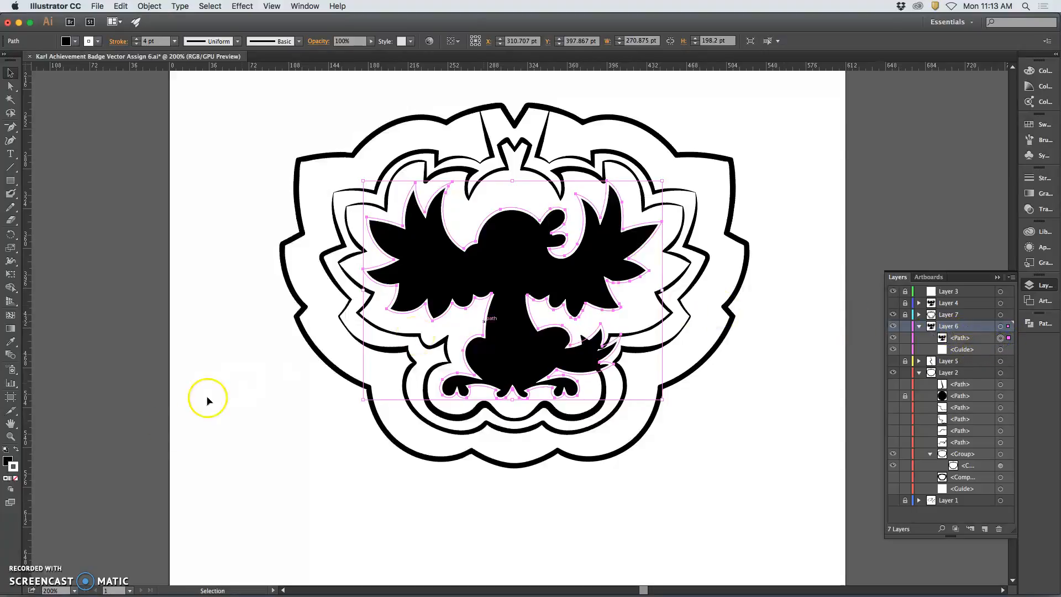
click(17, 449)
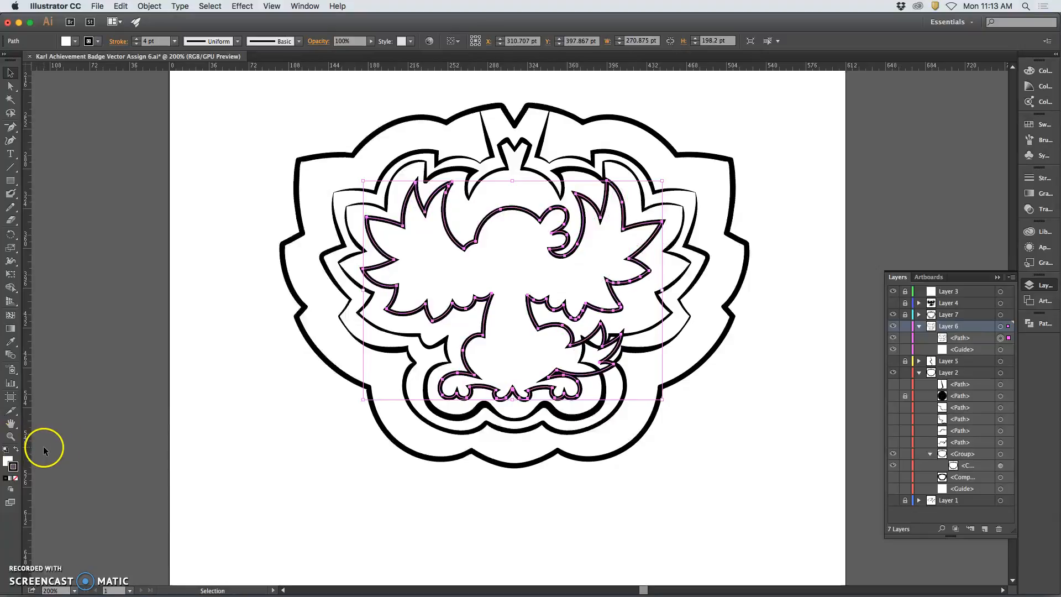
click(7, 462)
click(15, 479)
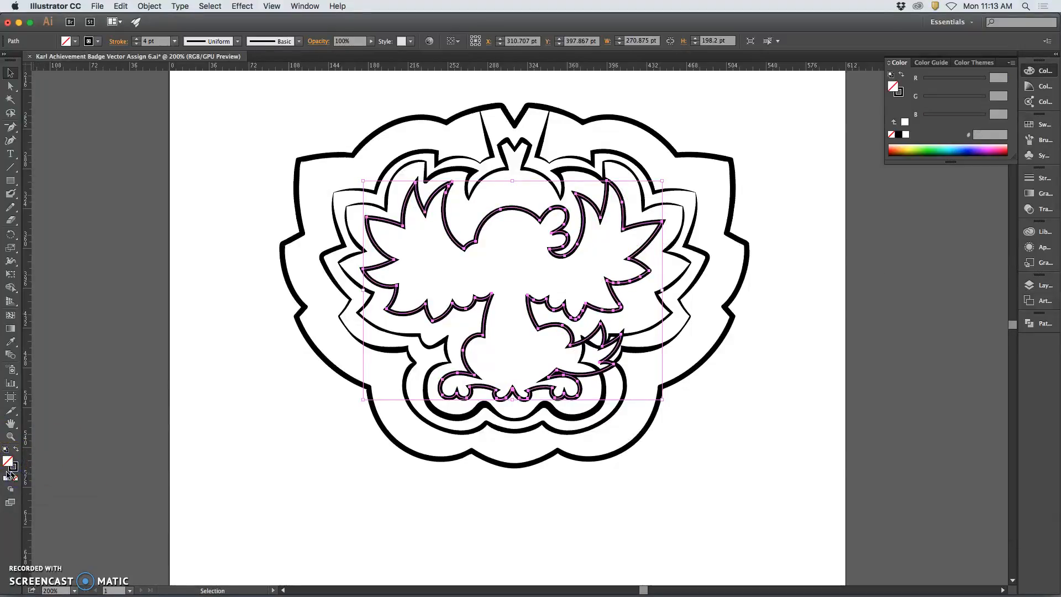
click(15, 465)
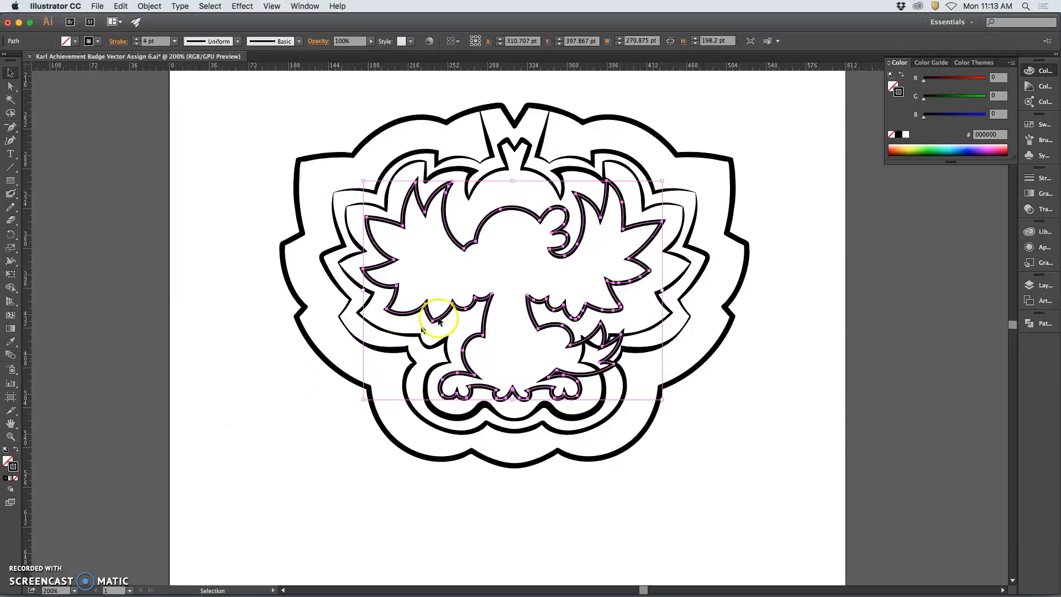
- Redraw the bird outline with the Pencil tool from the rear thigh down to the foot, cutting off the tail
key(super+equal)
key(super+equal)
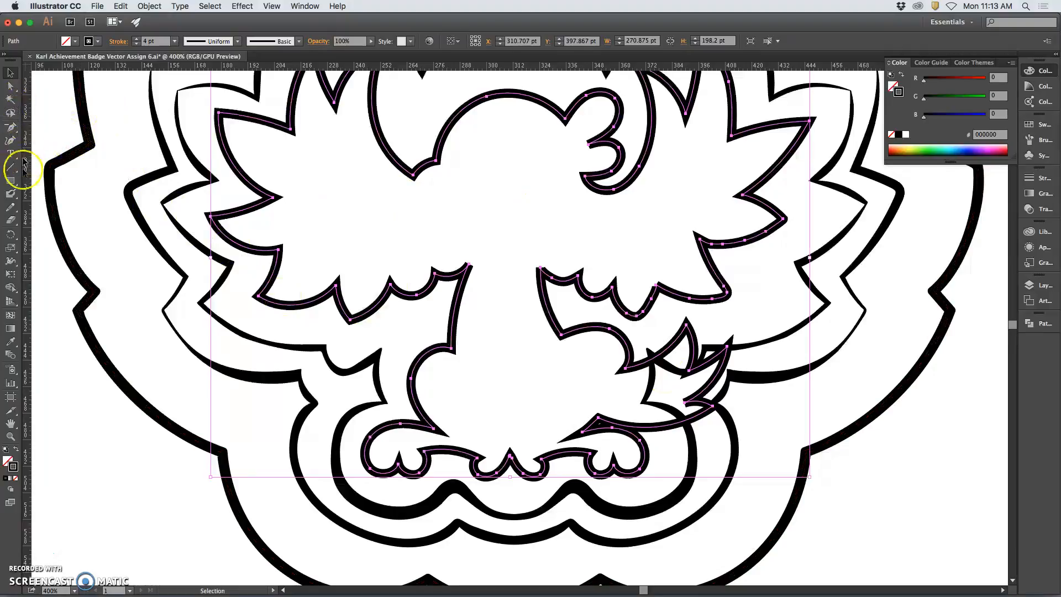
click(10, 206)
drag(624, 362, 615, 327)
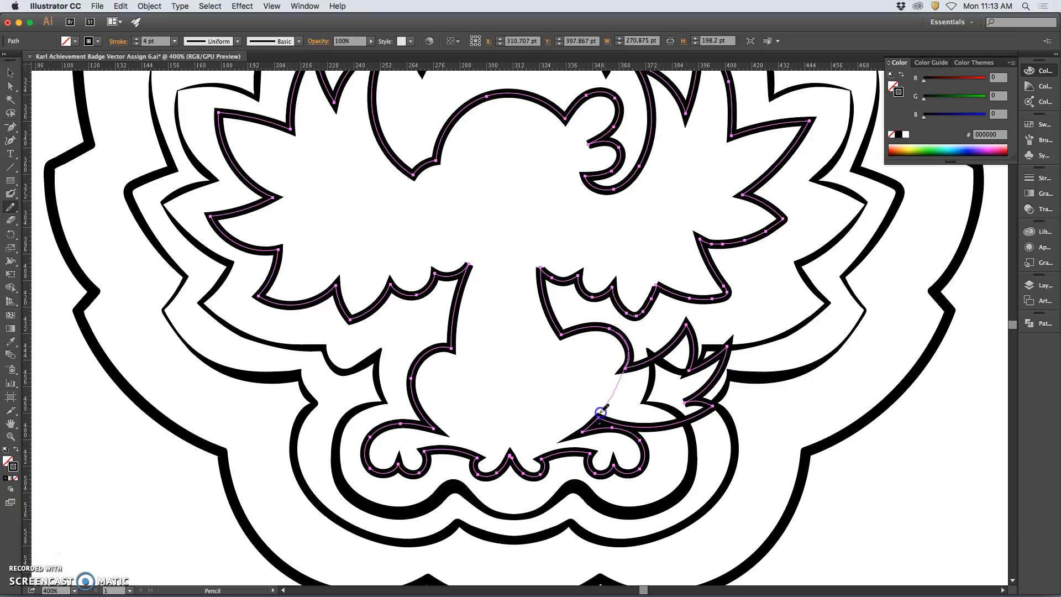
drag(594, 422, 587, 427)
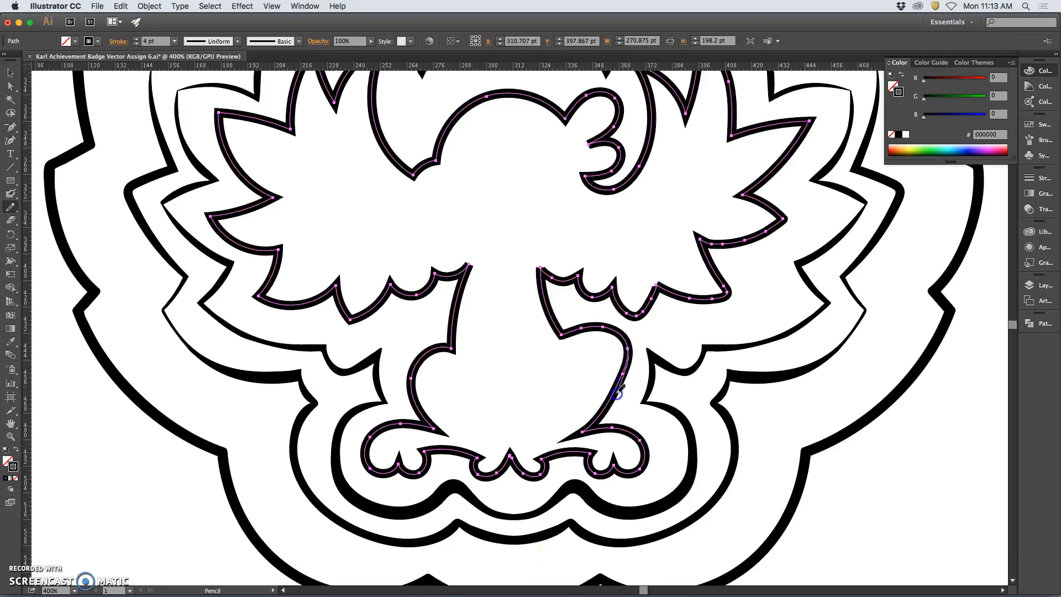
drag(598, 421, 587, 429)
key(super+z)
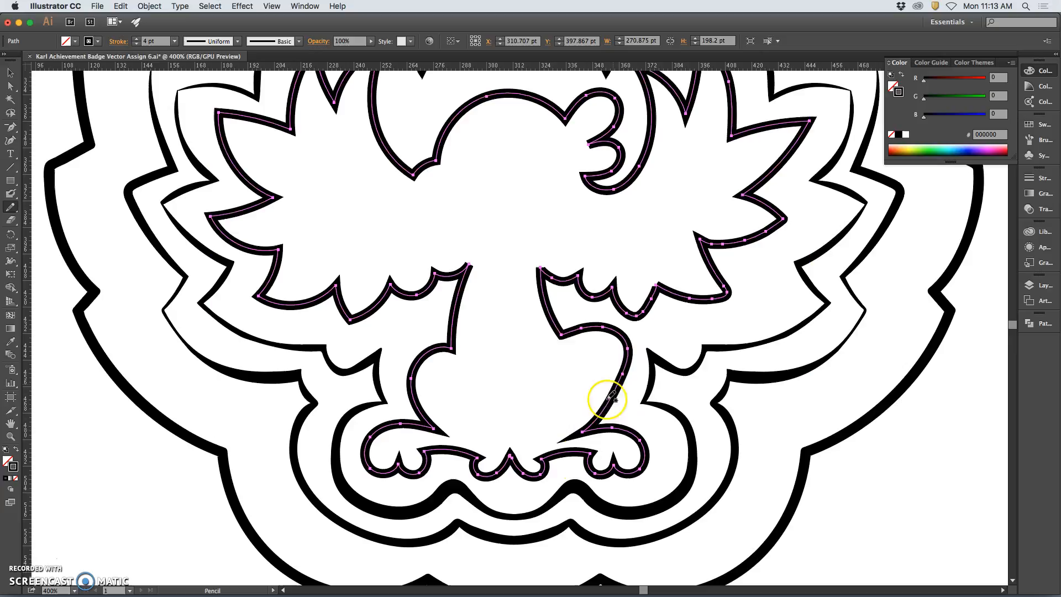
key(super+minus)
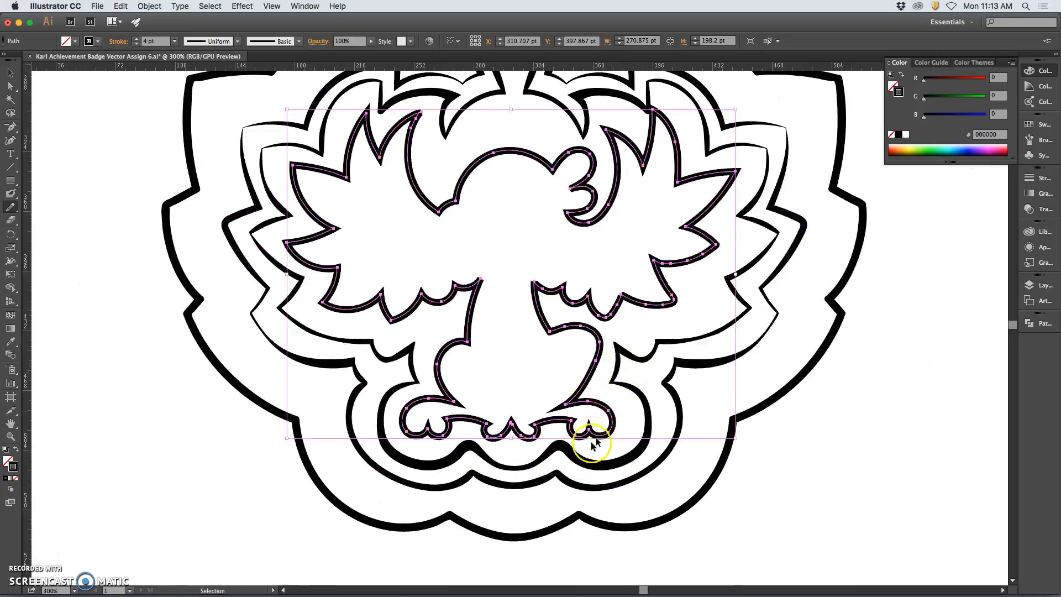
key(super+minus)
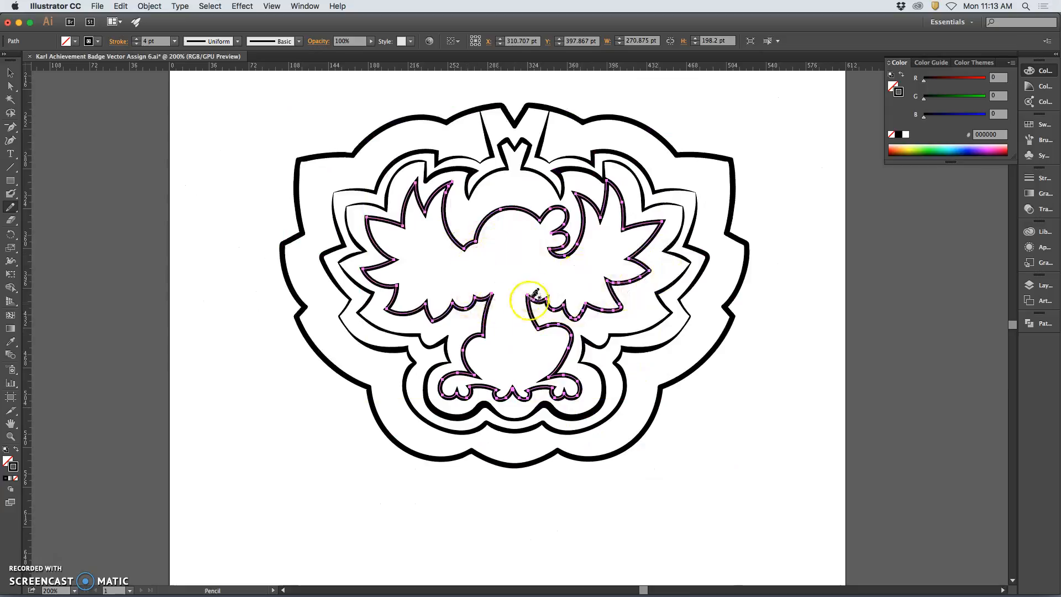
mouse_move(580, 427)
mouse_down()
mouse_move(566, 387)
mouse_move(566, 330)
mouse_up()
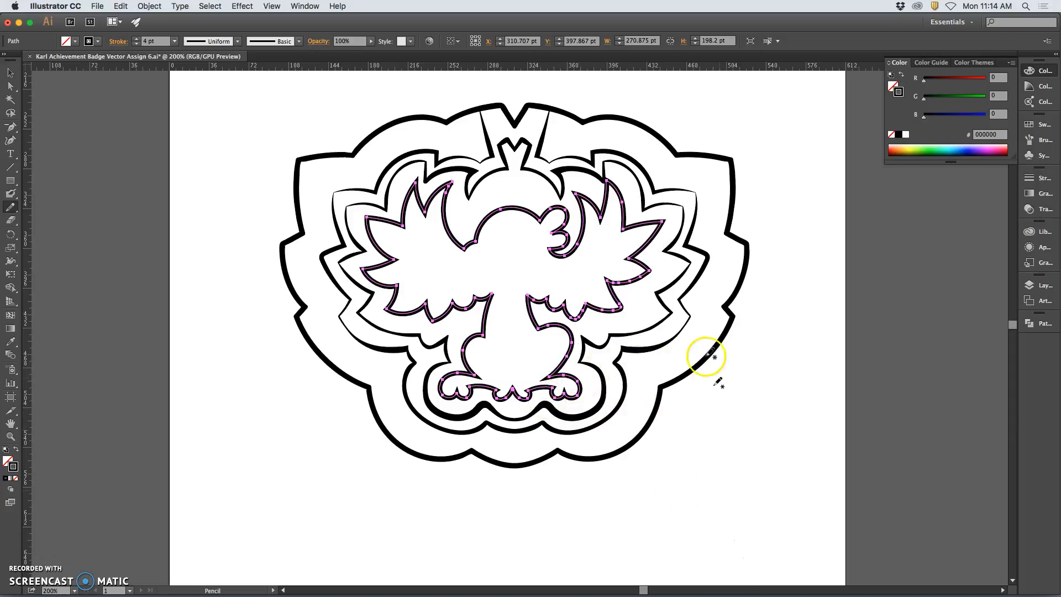
drag(740, 246, 738, 293)
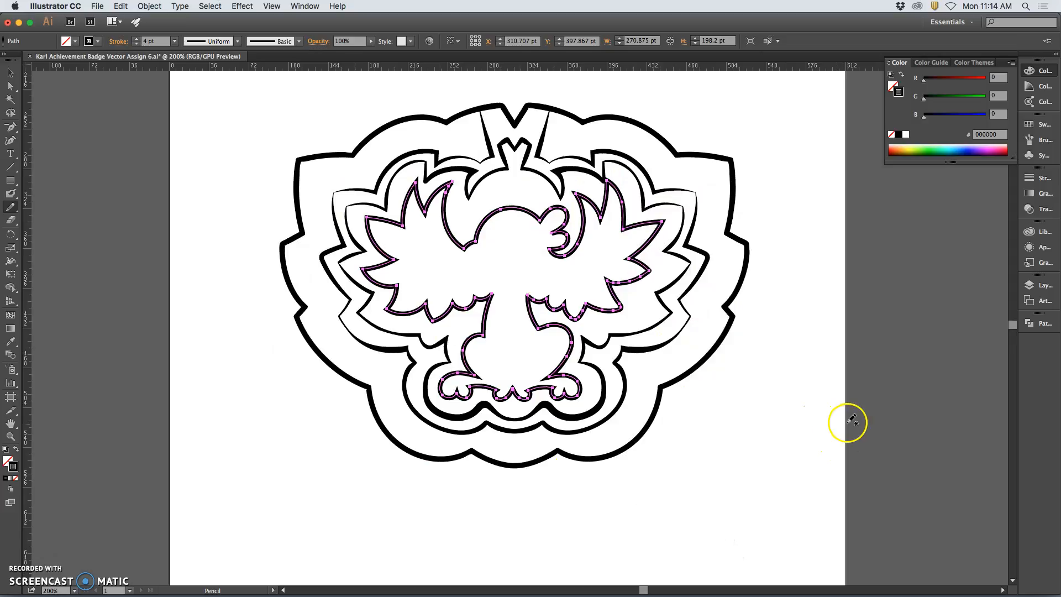
- Show the pencil sketch on Layer 1 beneath the badge and bird outlines
click(1026, 288)
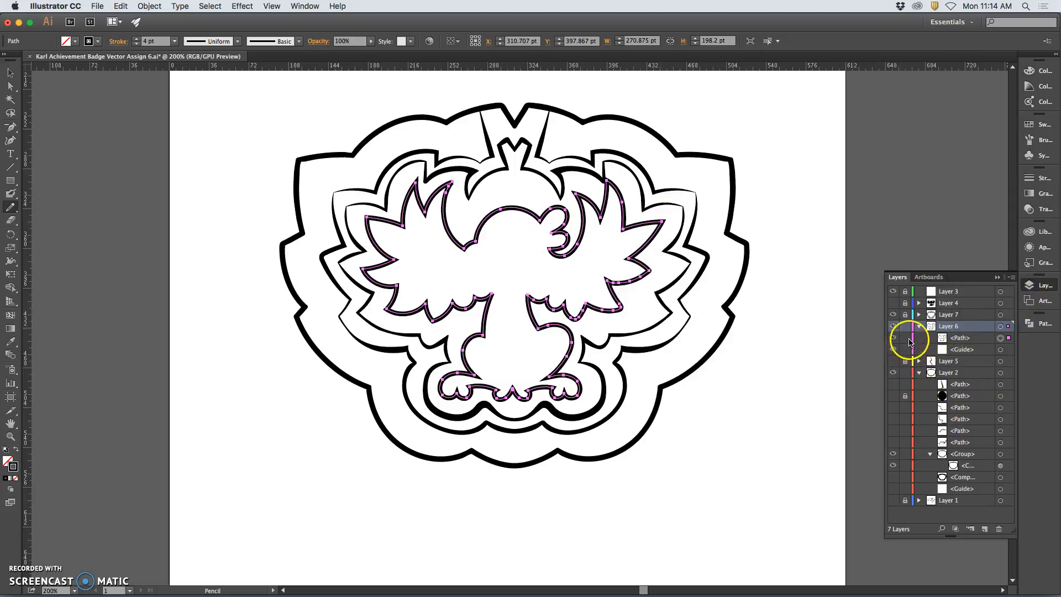
click(894, 500)
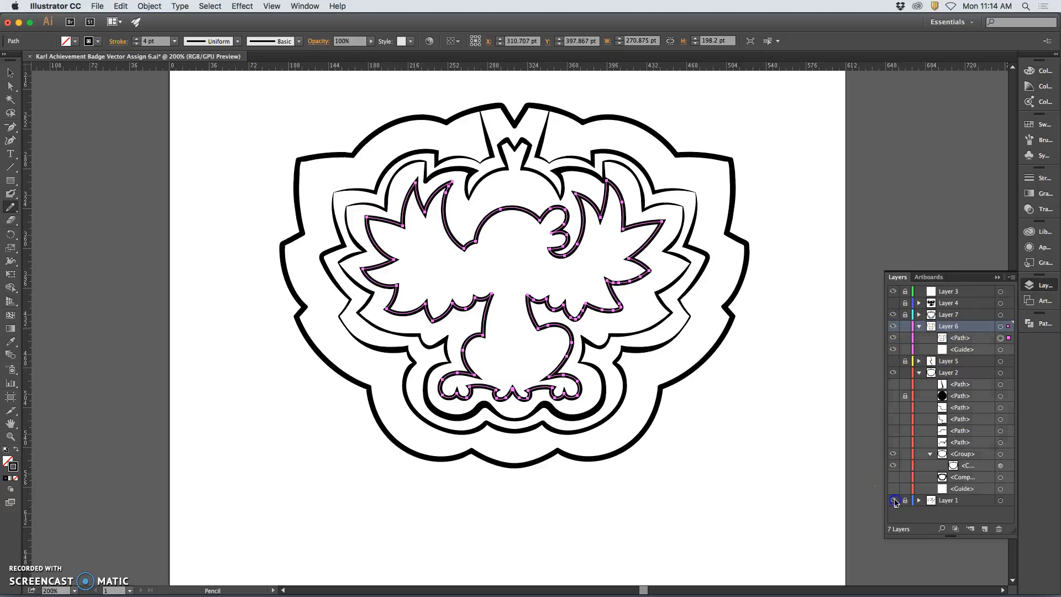
click(893, 500)
click(894, 500)
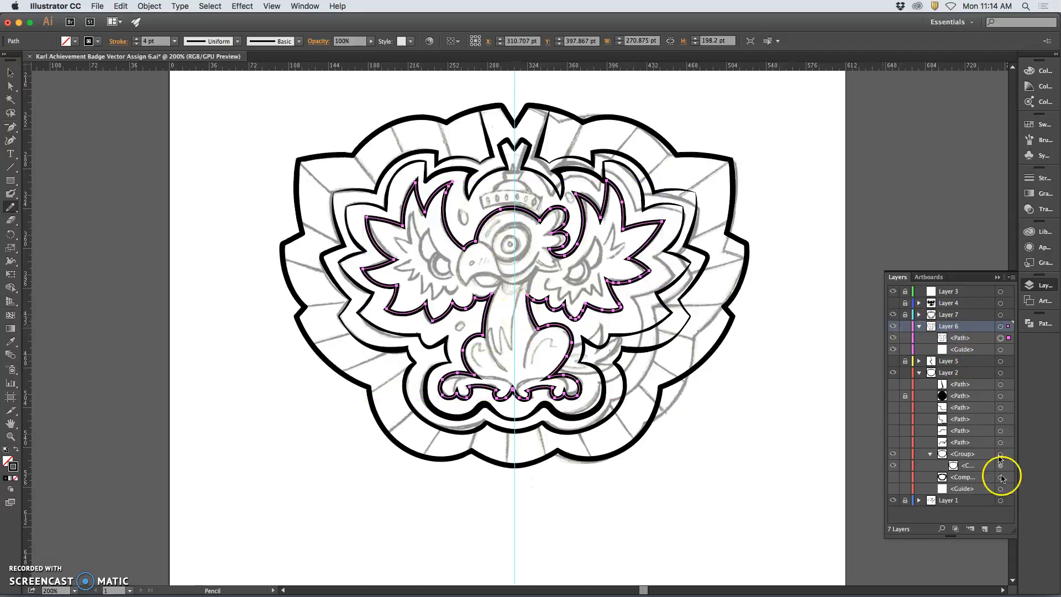
- Add a new layer above Layer 6 and lock Layer 6
click(985, 529)
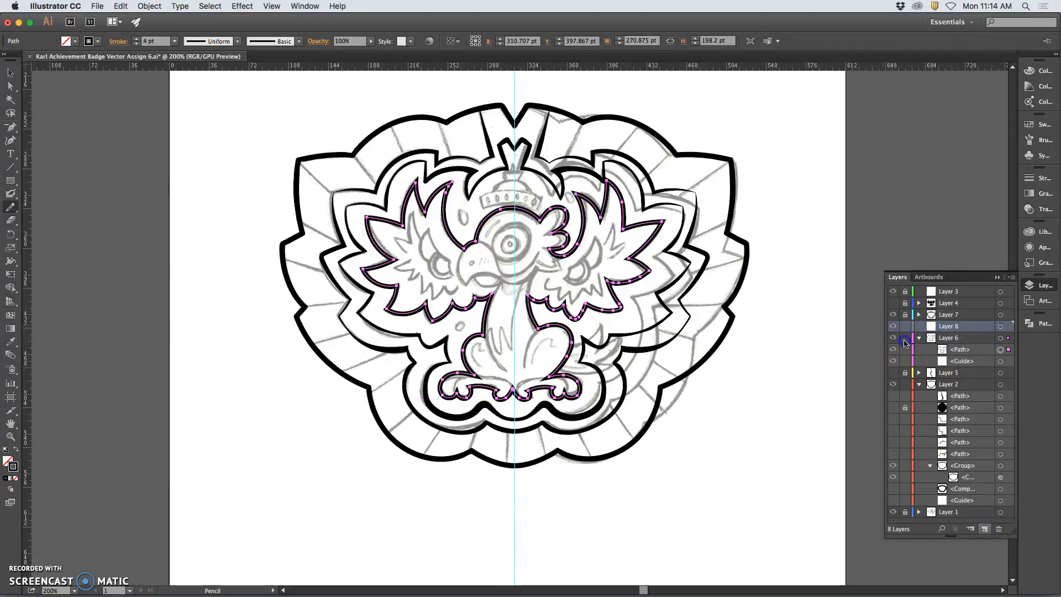
click(905, 338)
click(906, 386)
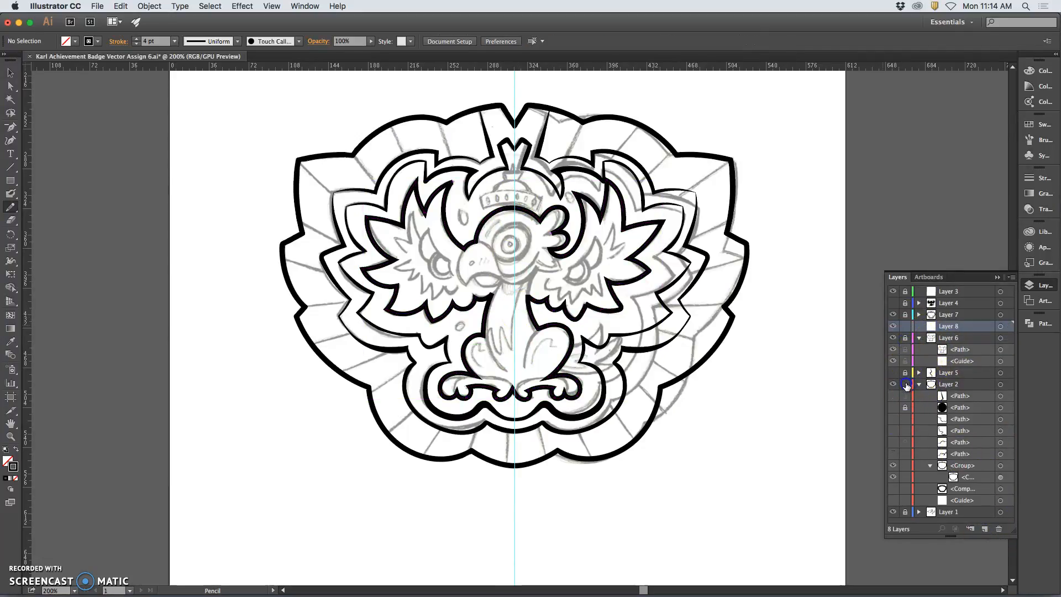
- Choose the Paintbrush tool and reduce its Edit Selected Paths distance to 6 pixels
click(13, 210)
drag(10, 193, 37, 196)
click(51, 195)
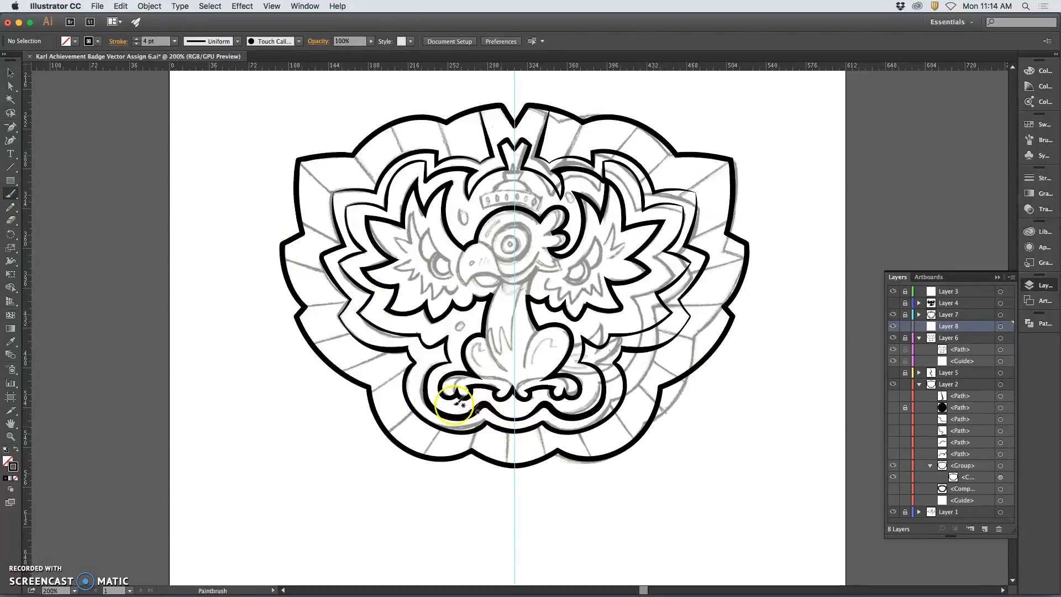
double_click(11, 193)
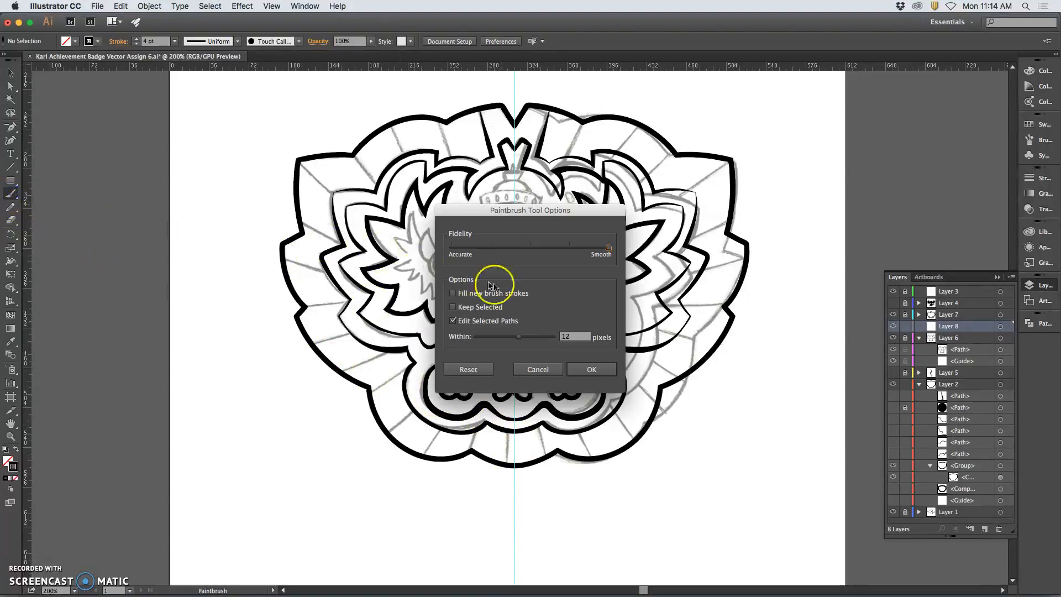
drag(522, 341, 513, 341)
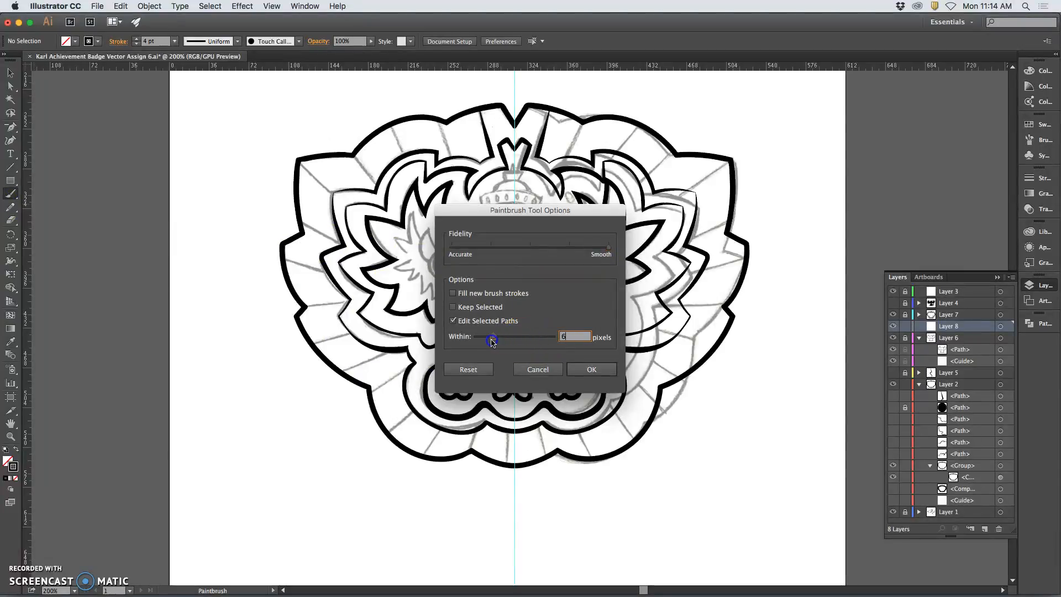
click(581, 368)
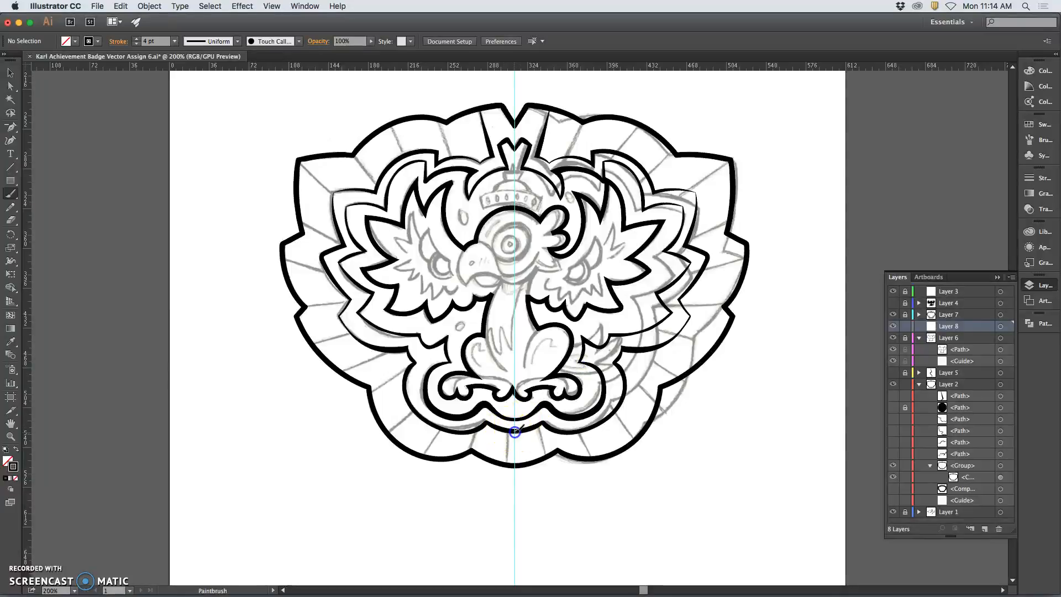
- Paint black dividers over the sketch lines in the badge's outer band, at the bottom centre and the three lines left of it
drag(515, 464, 516, 467)
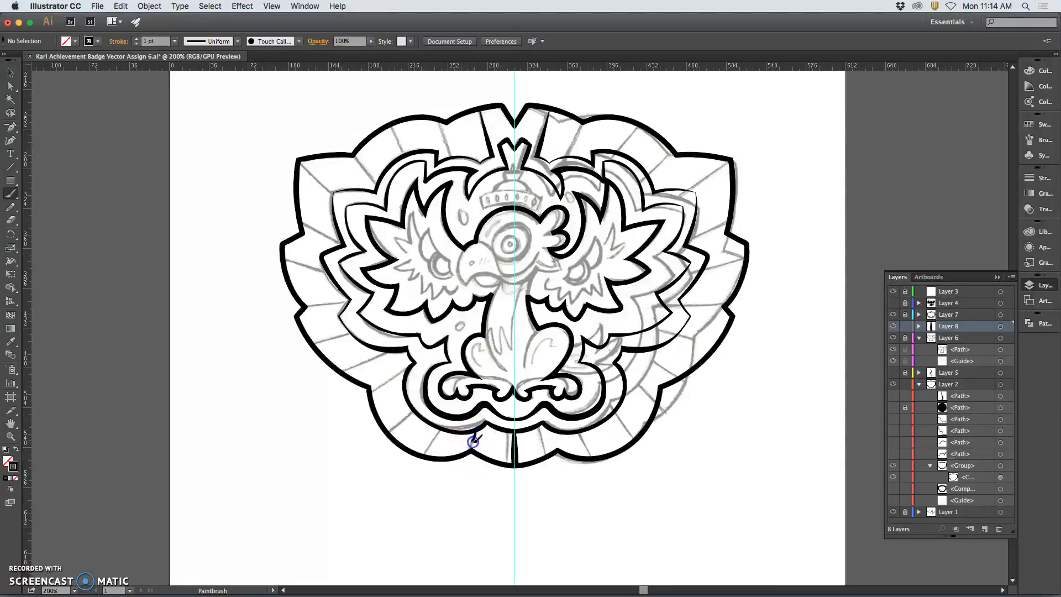
mouse_move(471, 451)
mouse_down()
mouse_move(449, 483)
mouse_move(442, 428)
mouse_move(425, 453)
mouse_up()
key(super+equal)
key(super+equal)
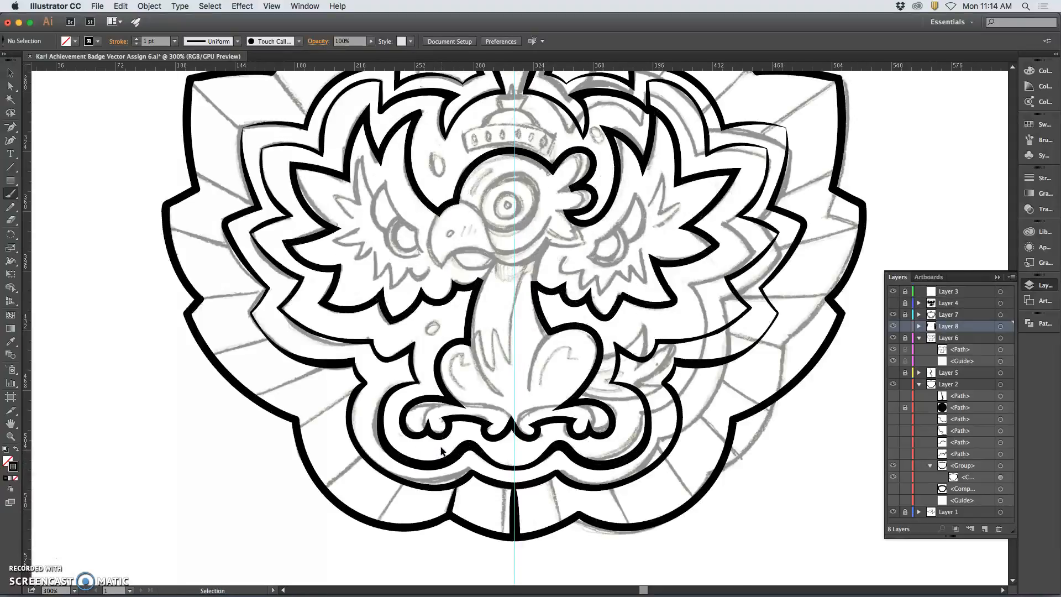
drag(458, 446, 533, 267)
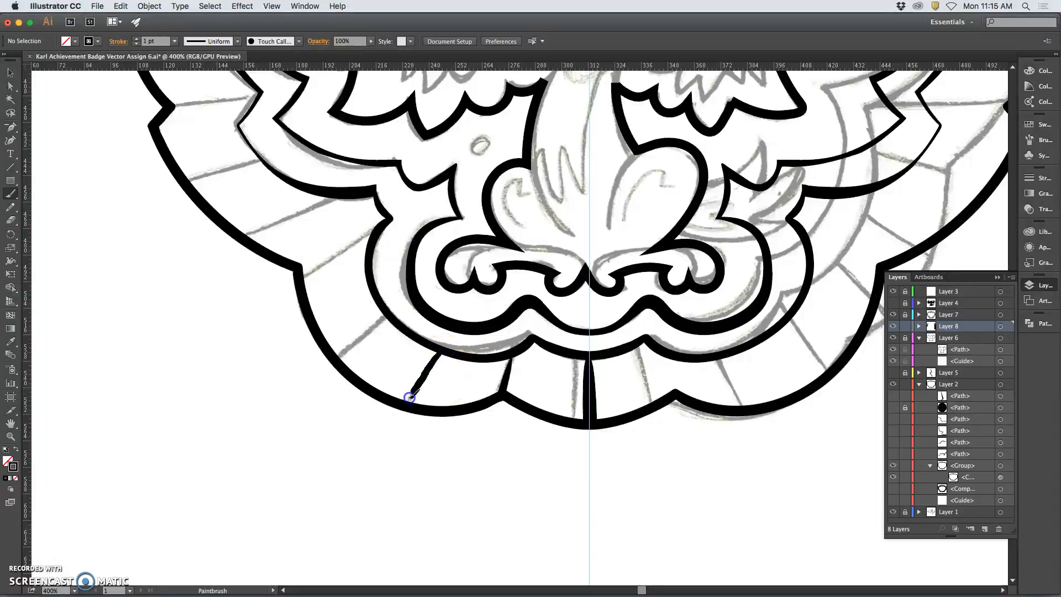
drag(408, 400, 406, 402)
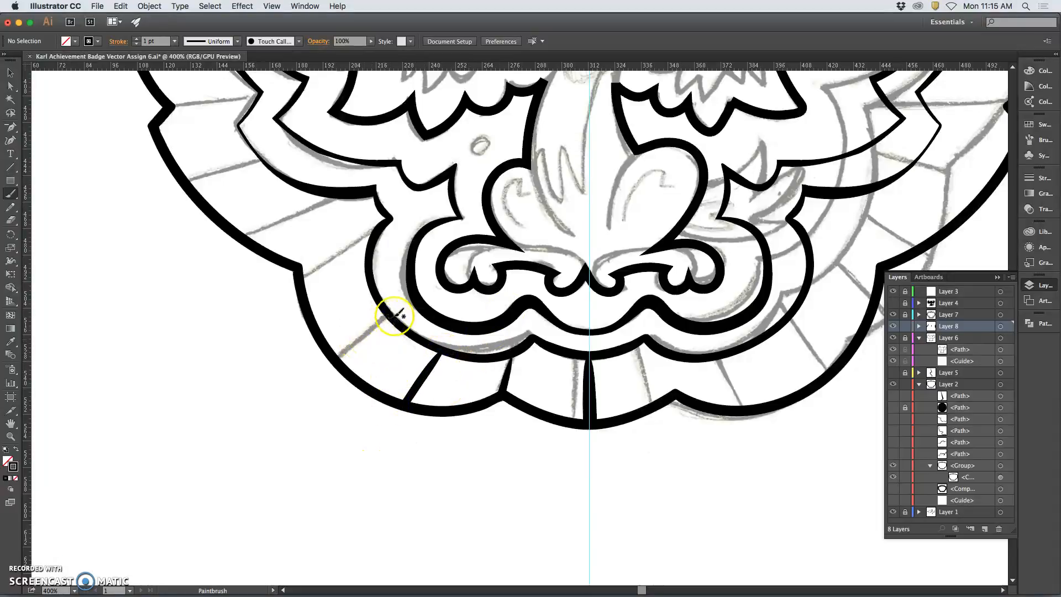
drag(387, 314, 389, 315)
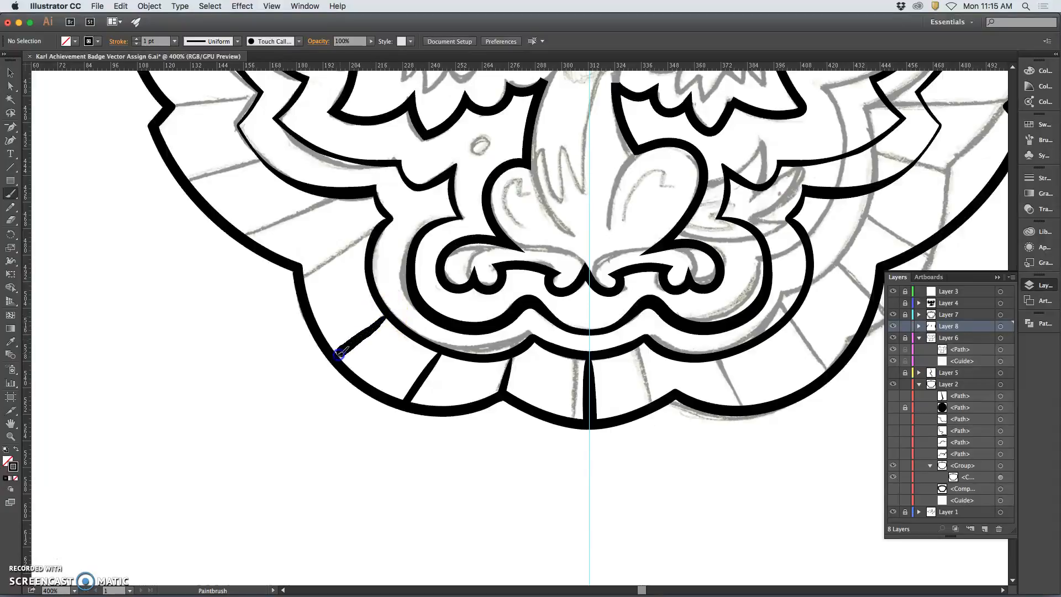
mouse_move(334, 359)
mouse_down()
mouse_move(380, 327)
mouse_move(389, 304)
mouse_move(381, 224)
mouse_up()
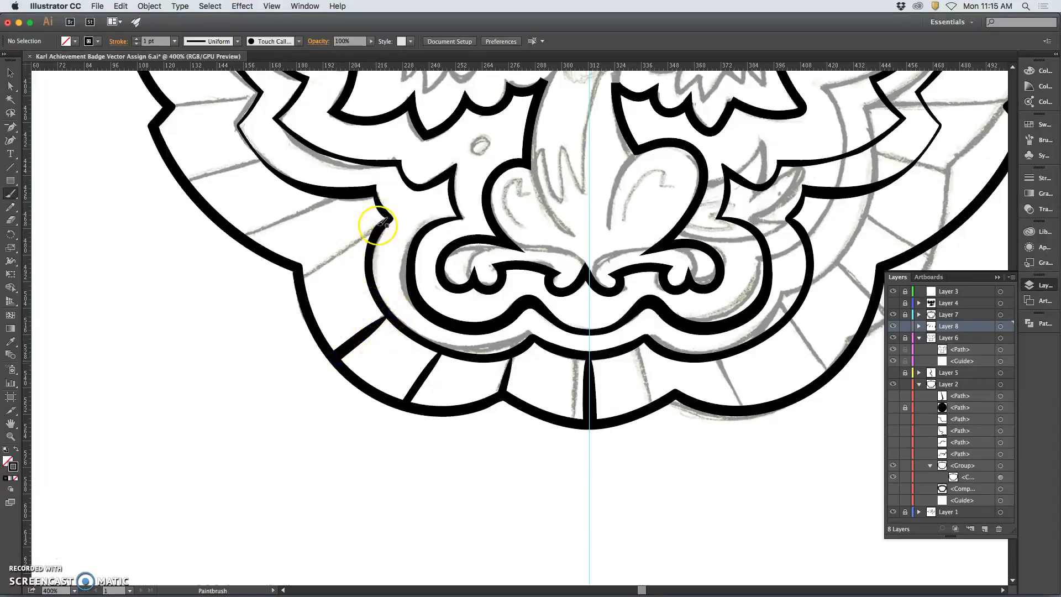
- Paint the divider from the lower-left notch of the outer outline to the inner outline, undoing and redrawing it until it fits the sketch
drag(297, 284, 382, 224)
drag(302, 284, 307, 275)
key(super+z)
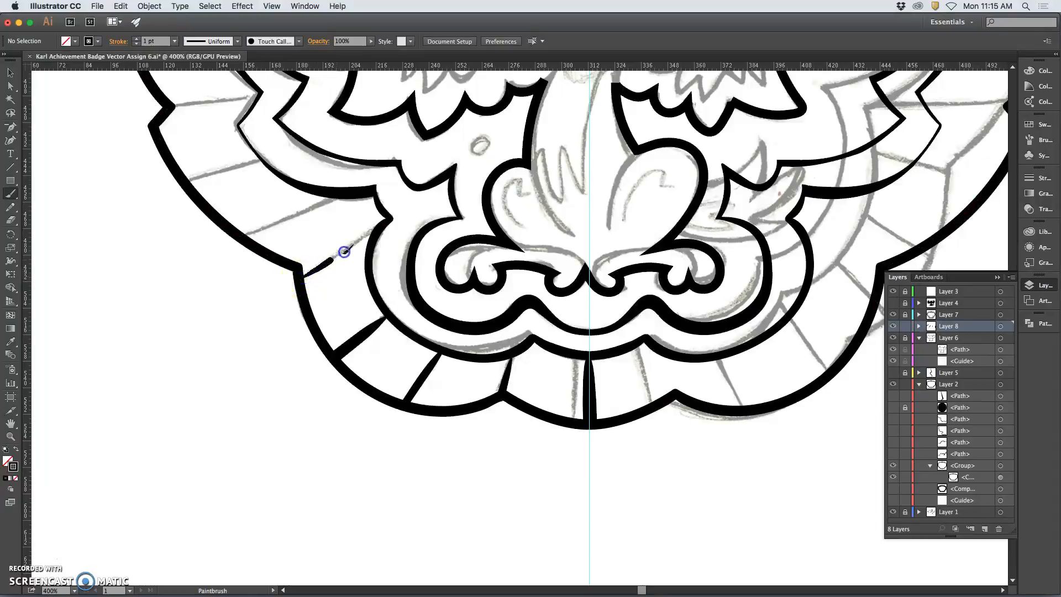
drag(379, 227, 380, 227)
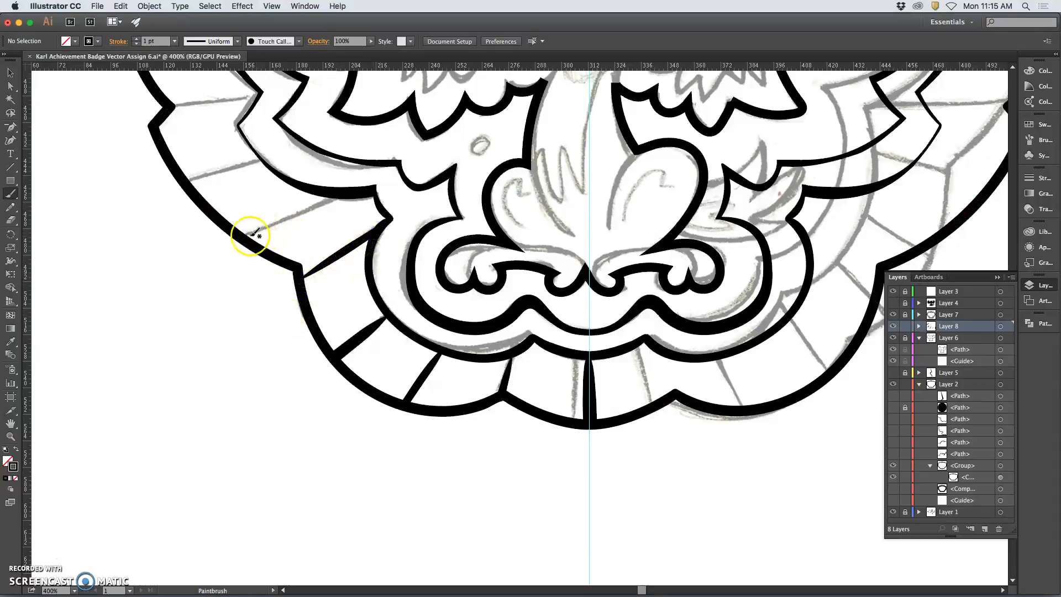
key(super+z)
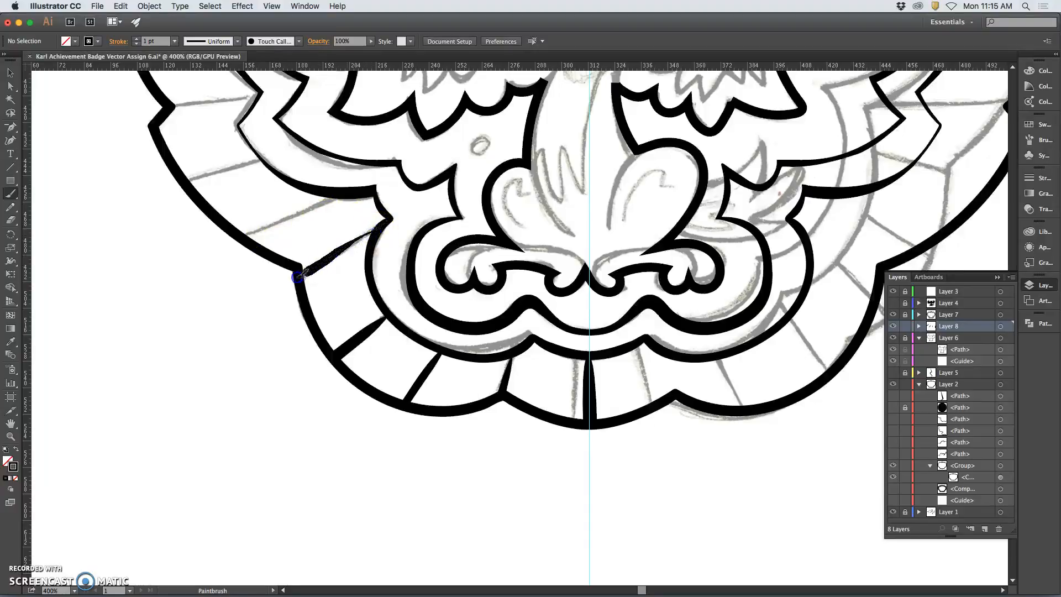
key(super+z)
drag(348, 249, 299, 280)
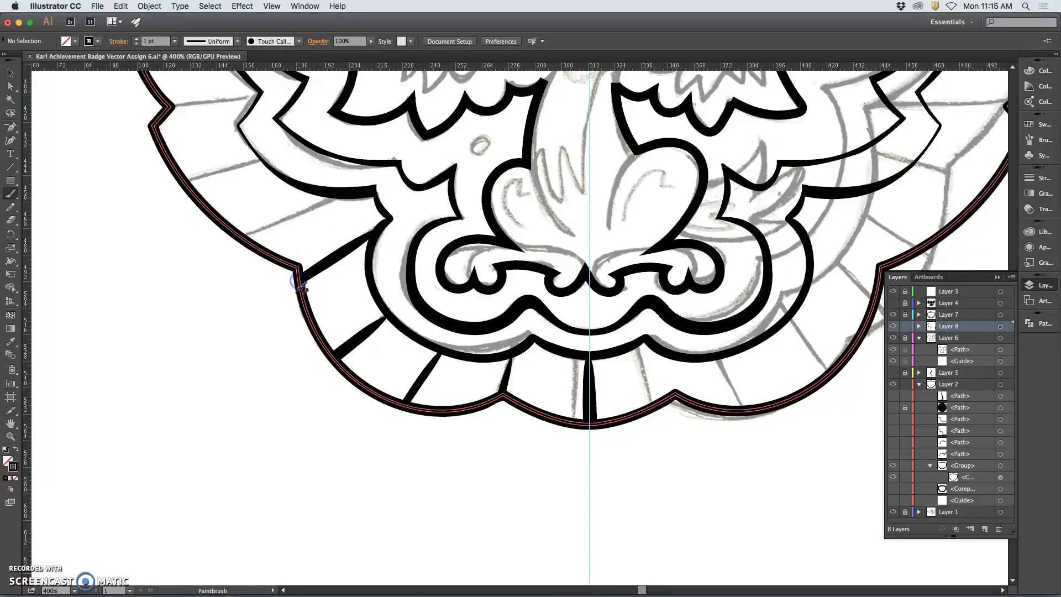
click(335, 199)
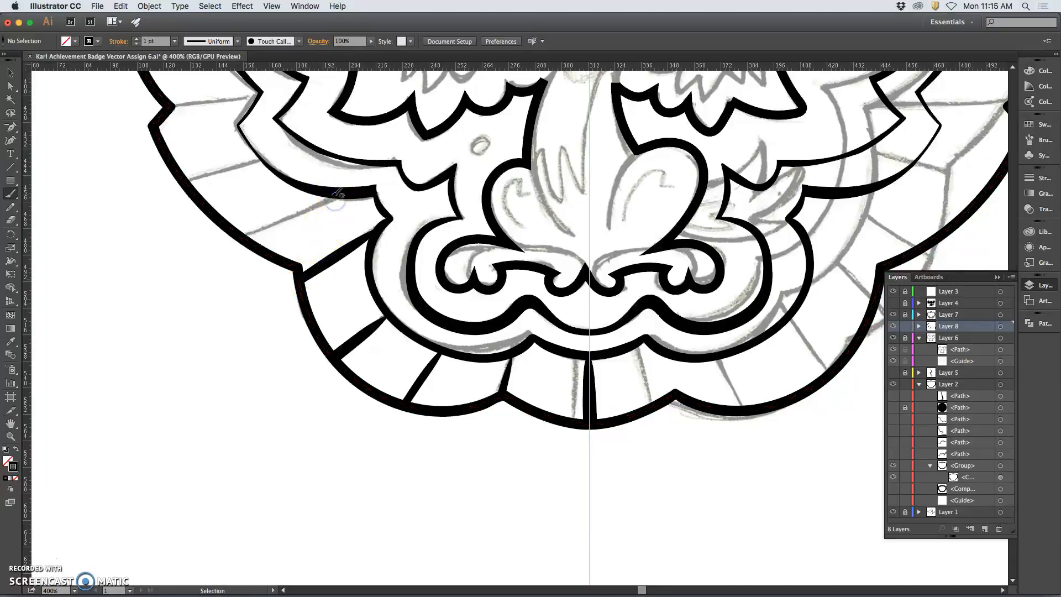